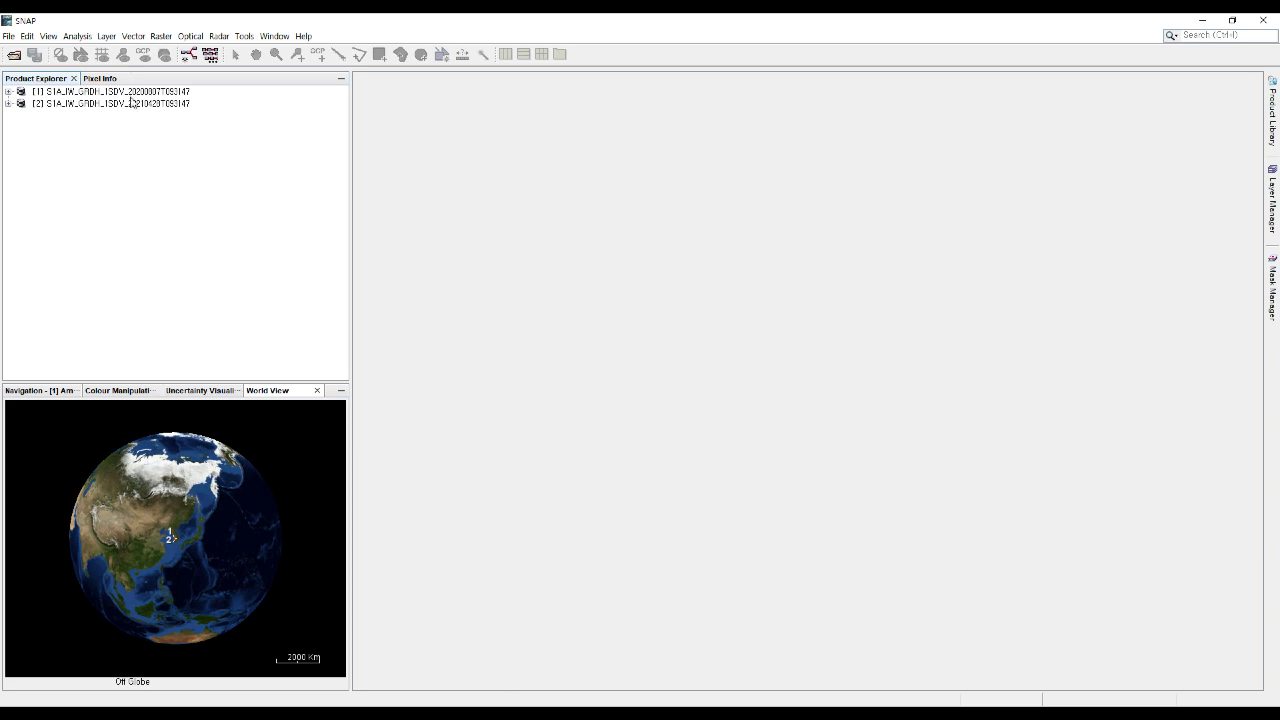
{"action": "left_click", "coordinate": [8, 92]}
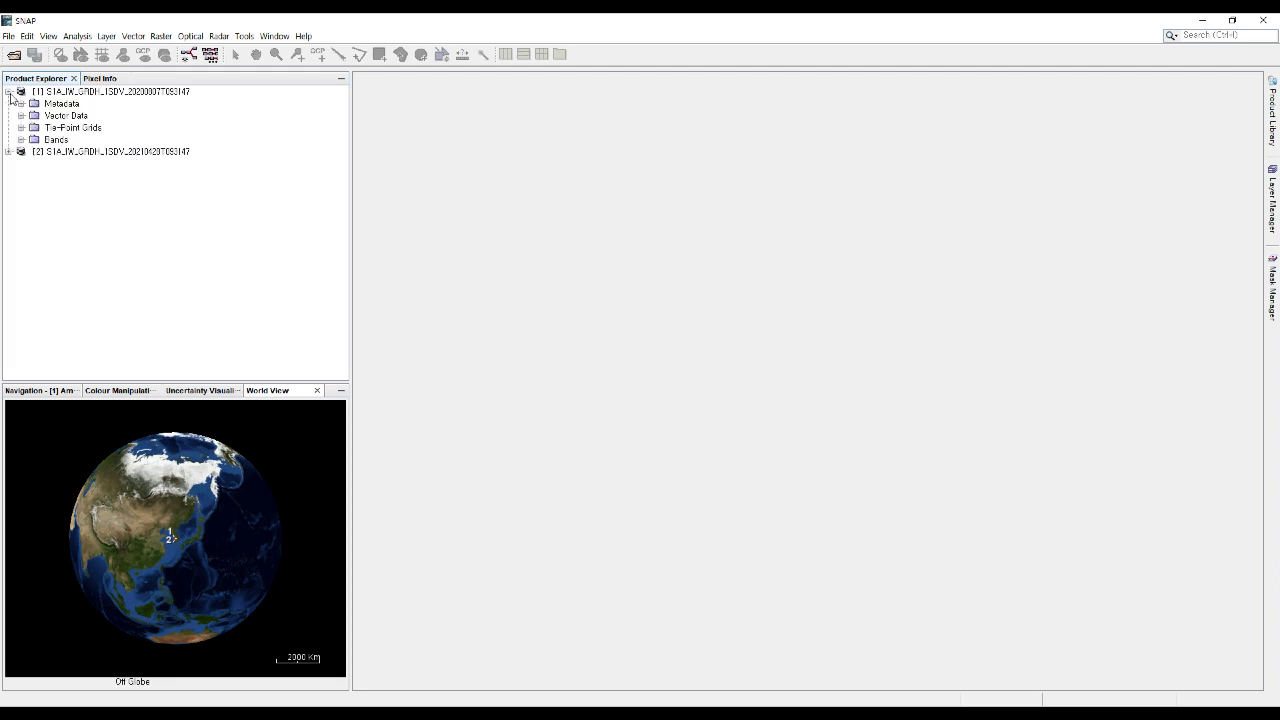
{"action": "left_click", "coordinate": [8, 152]}
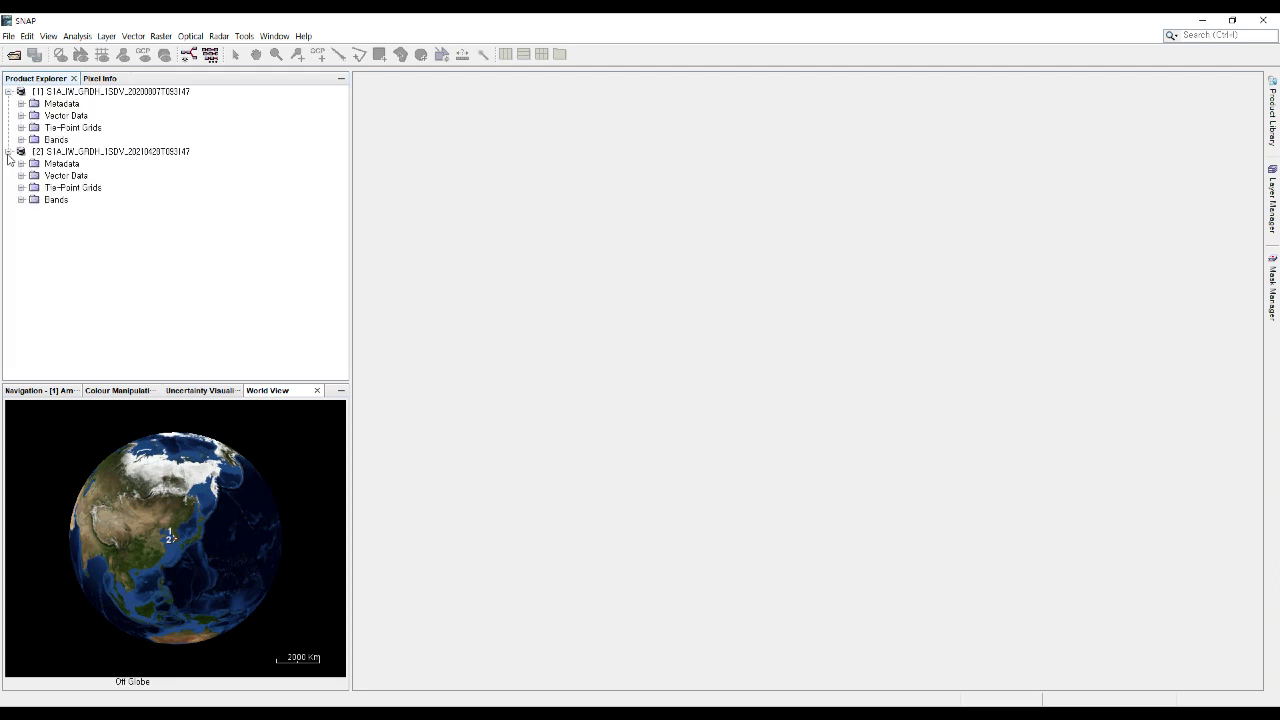
{"action": "left_click", "coordinate": [8, 92]}
{"action": "left_click", "coordinate": [8, 104]}
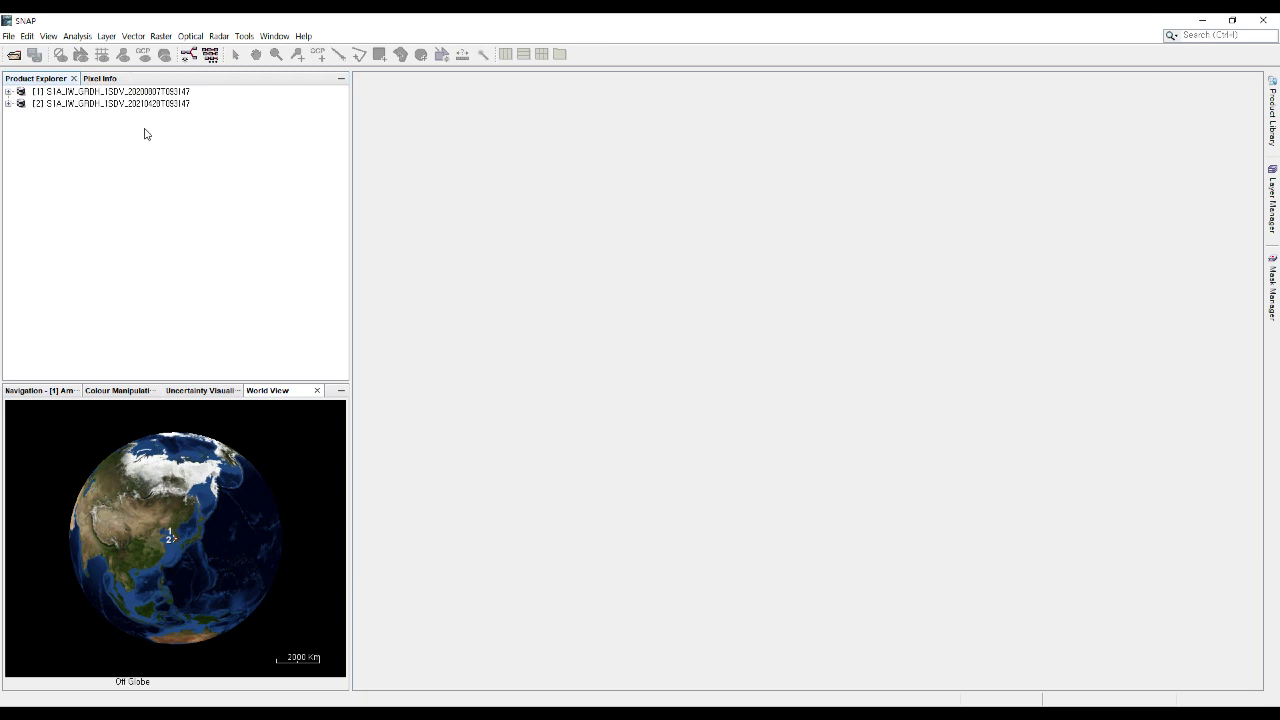
Start the Multilooking operation with S1A_IW_GRDH_1SDV_20200807T093147 as the source product
{"action": "left_click", "coordinate": [222, 38]}
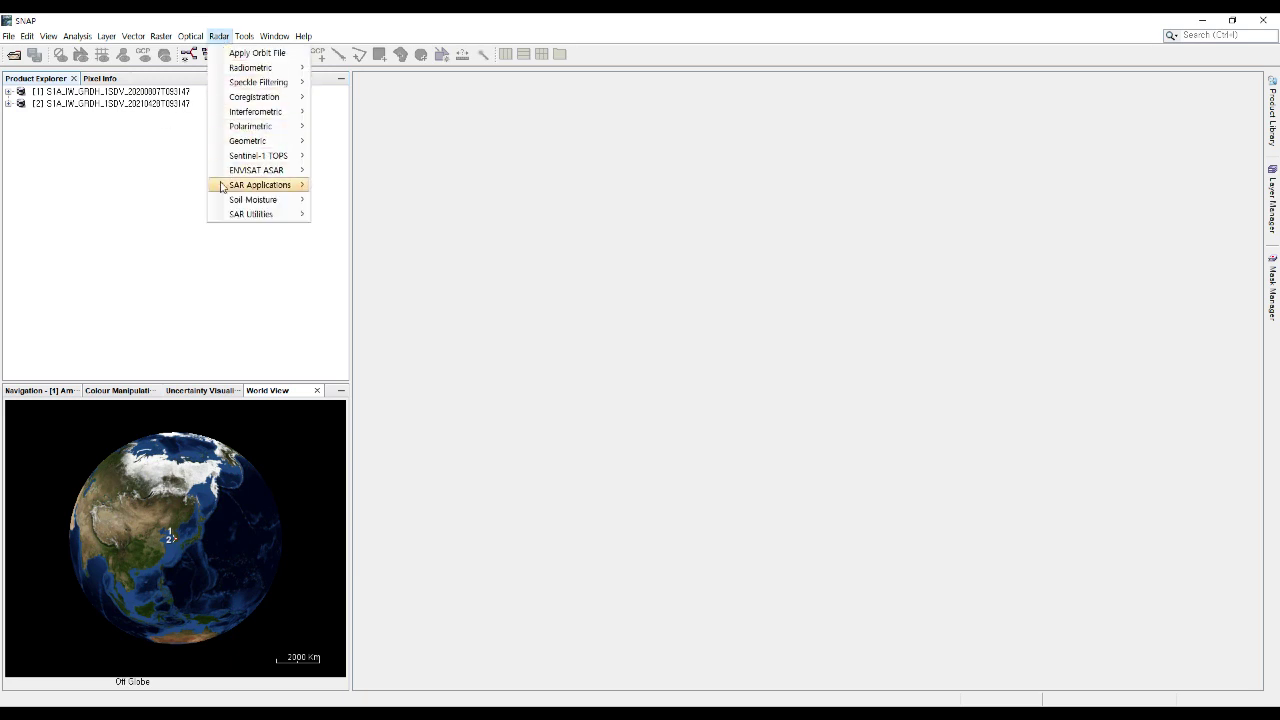
{"action": "mouse_move", "coordinate": [234, 216]}
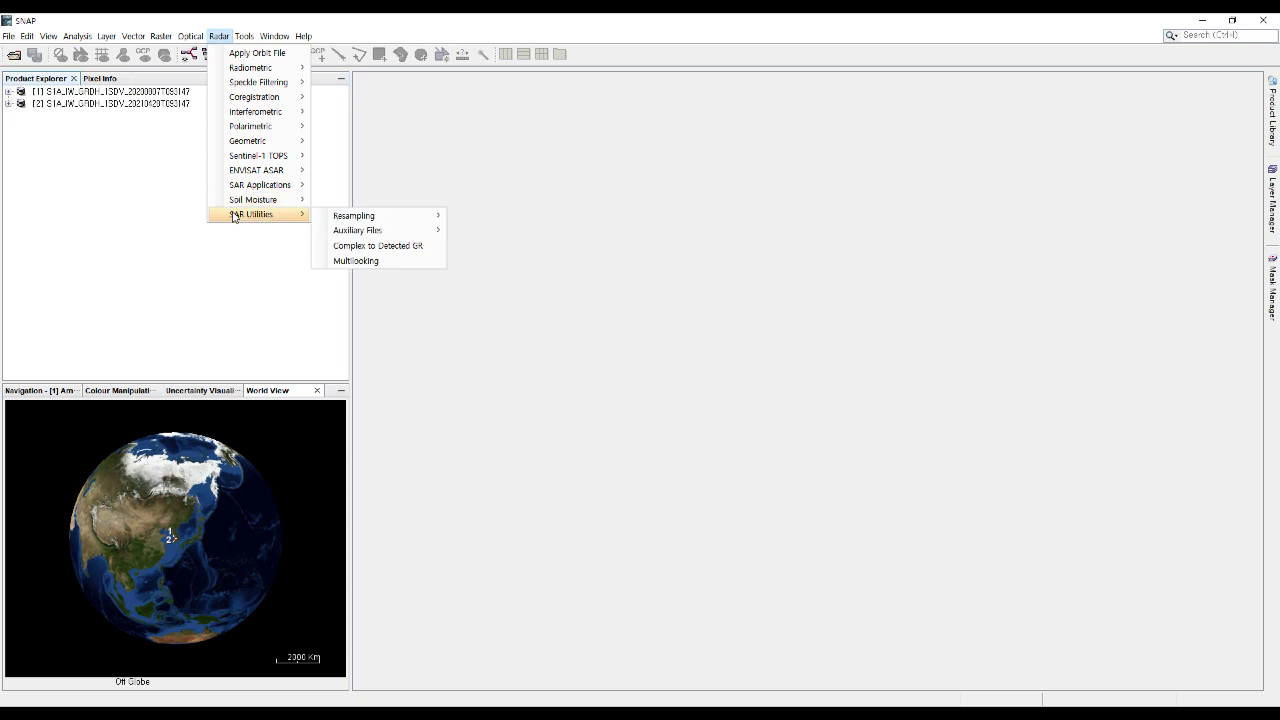
{"action": "left_click", "coordinate": [374, 263]}
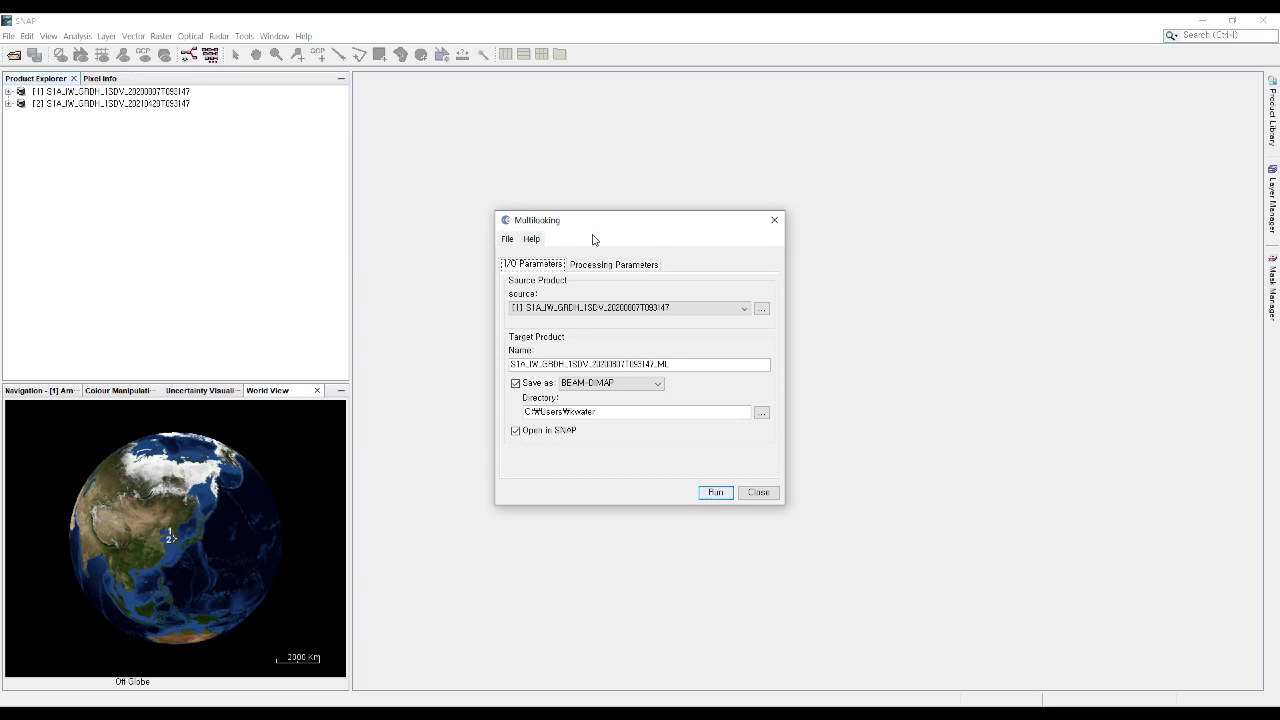
{"action": "left_click", "coordinate": [574, 310]}
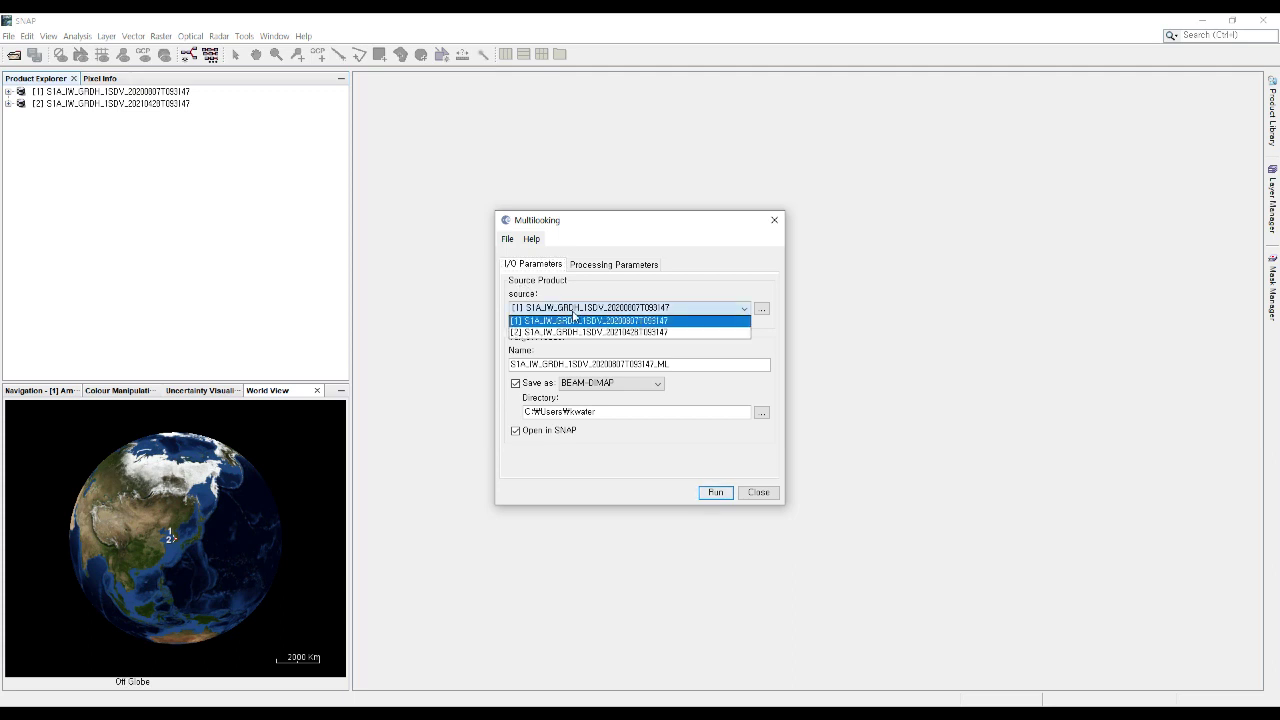
{"action": "left_click", "coordinate": [574, 318]}
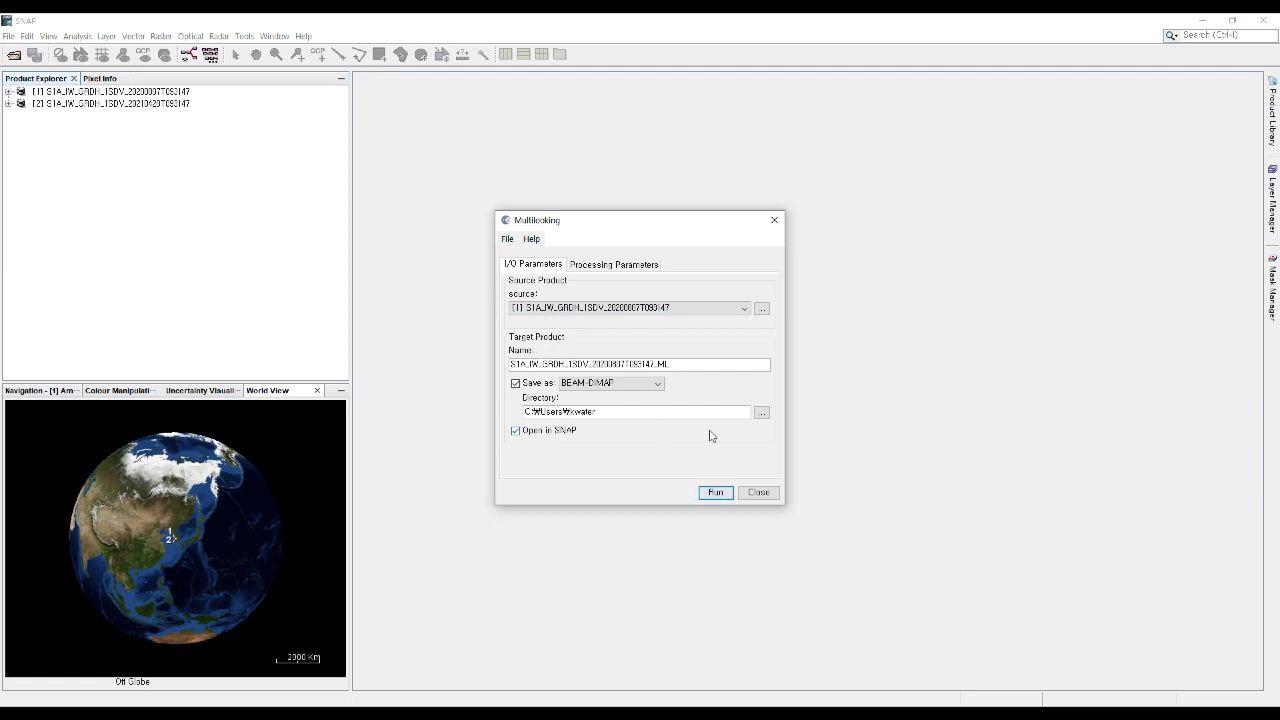
Set the multilooked product's target directory to the Sentinel-1 folder inside Documents\SNAP
{"action": "left_click", "coordinate": [761, 413]}
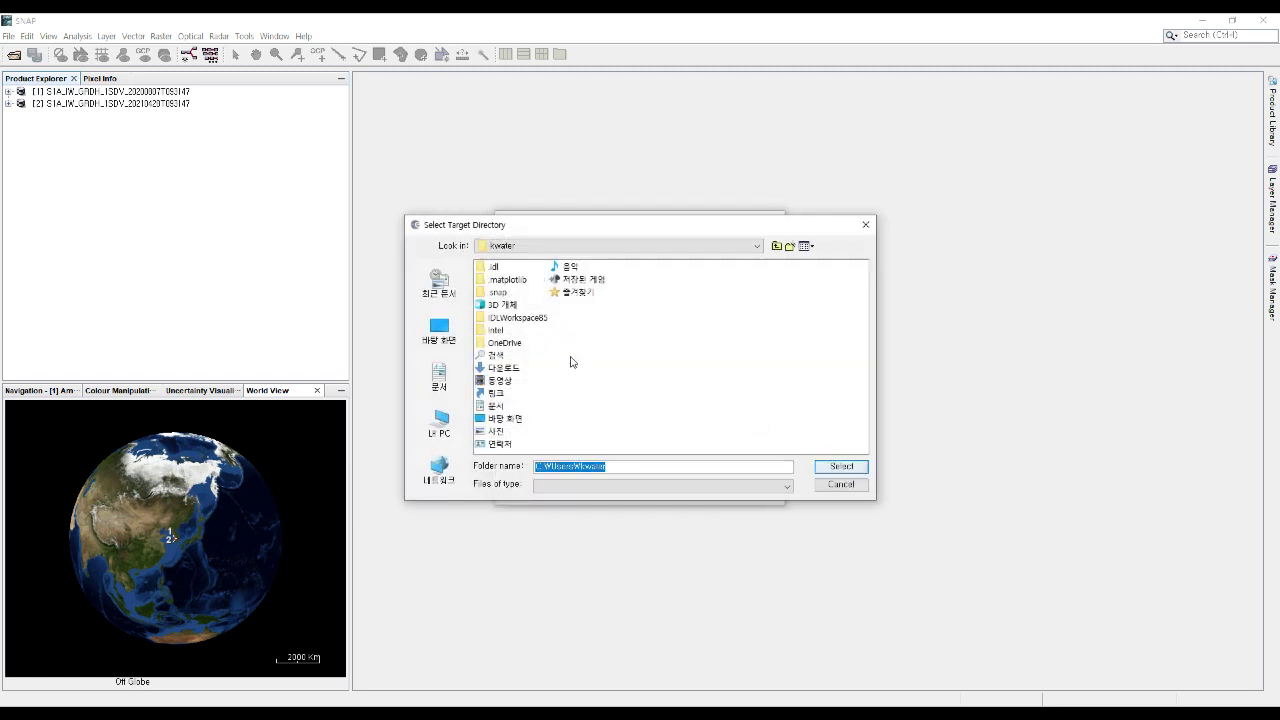
{"action": "left_click", "coordinate": [439, 328]}
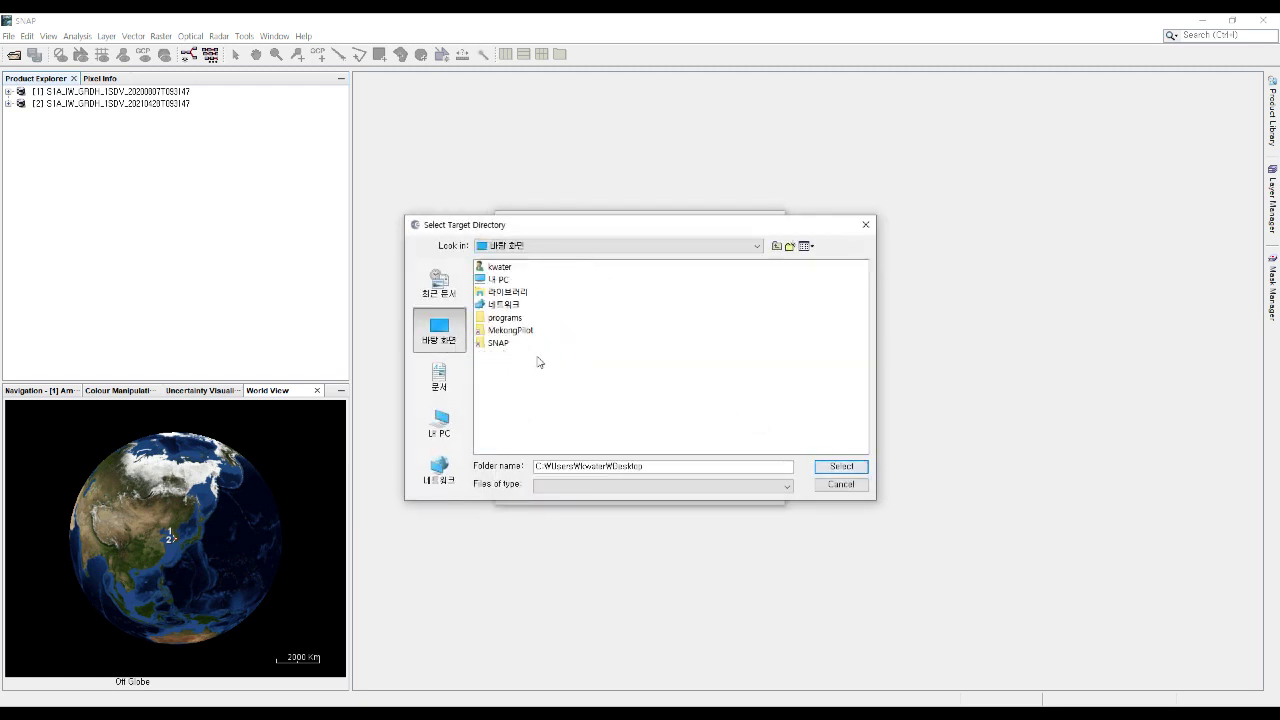
{"action": "left_click", "coordinate": [500, 344]}
{"action": "double_click", "coordinate": [500, 343]}
{"action": "double_click", "coordinate": [498, 267]}
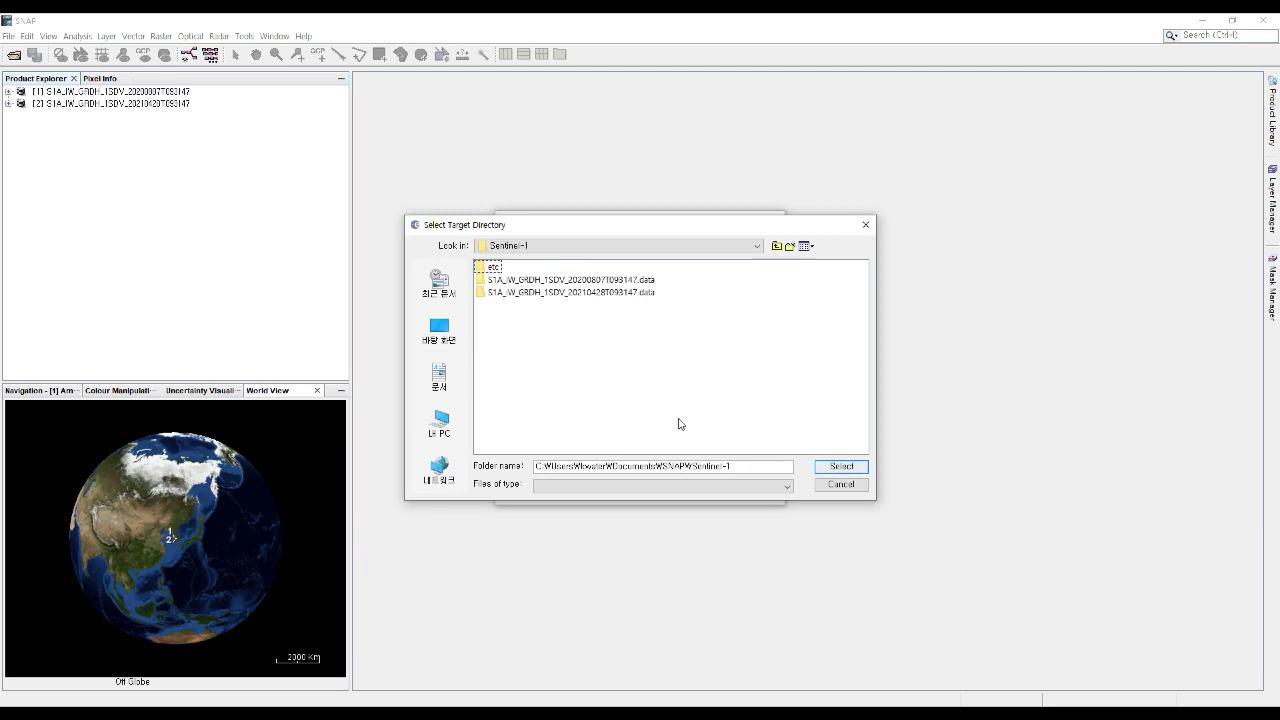
{"action": "left_click", "coordinate": [831, 472]}
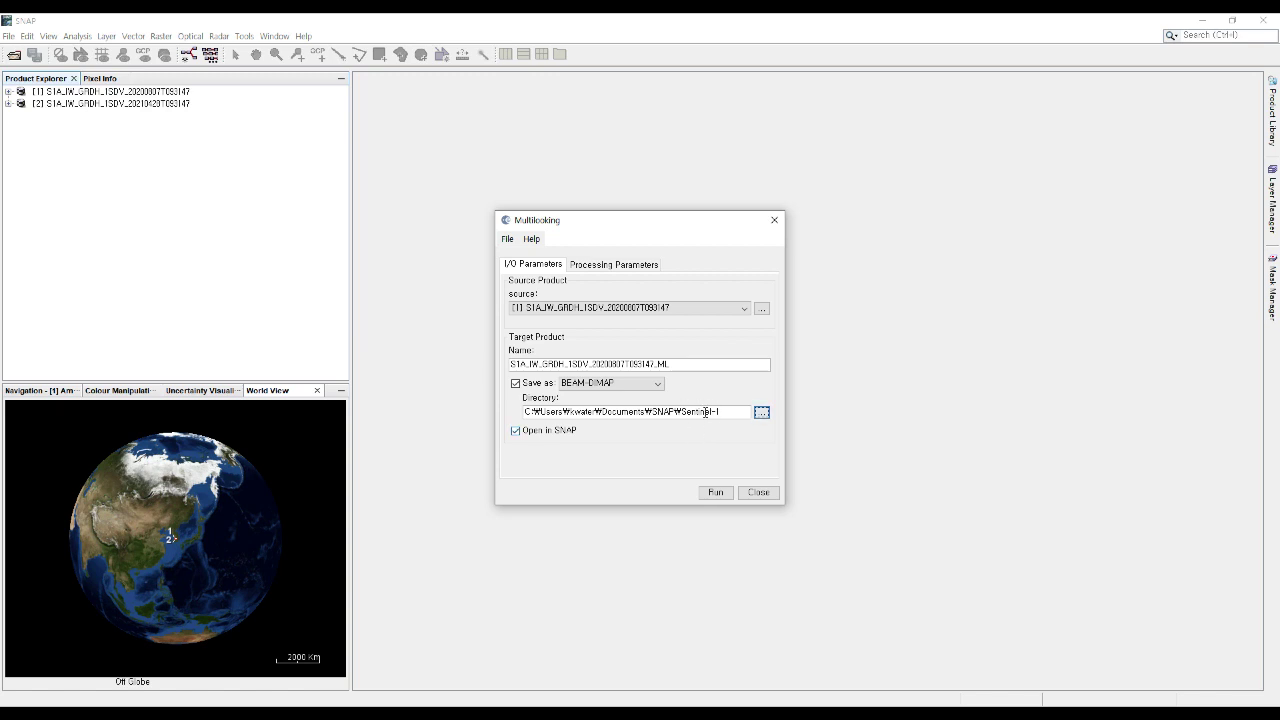
Set the number of range looks to 3 and run Multilooking on the 2020-08-07 product
{"action": "left_click", "coordinate": [611, 265]}
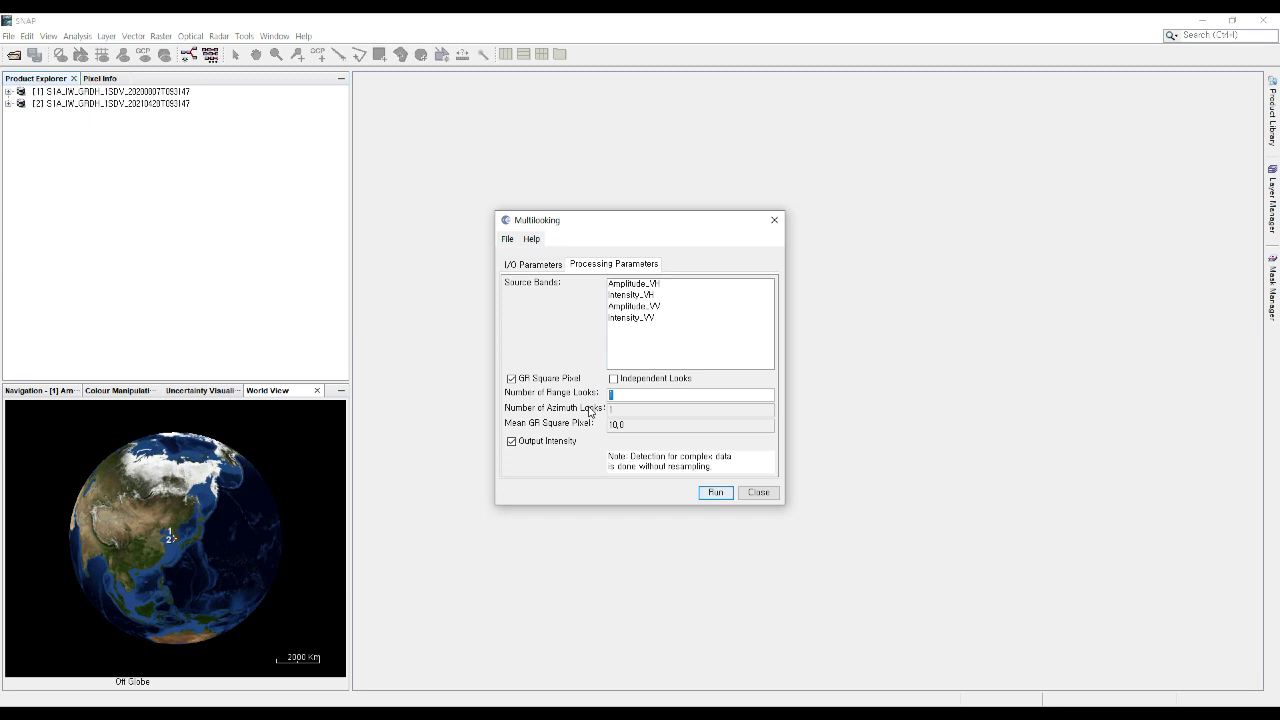
{"action": "type", "text": "3"}
{"action": "left_click", "coordinate": [538, 266]}
{"action": "left_click", "coordinate": [715, 494]}
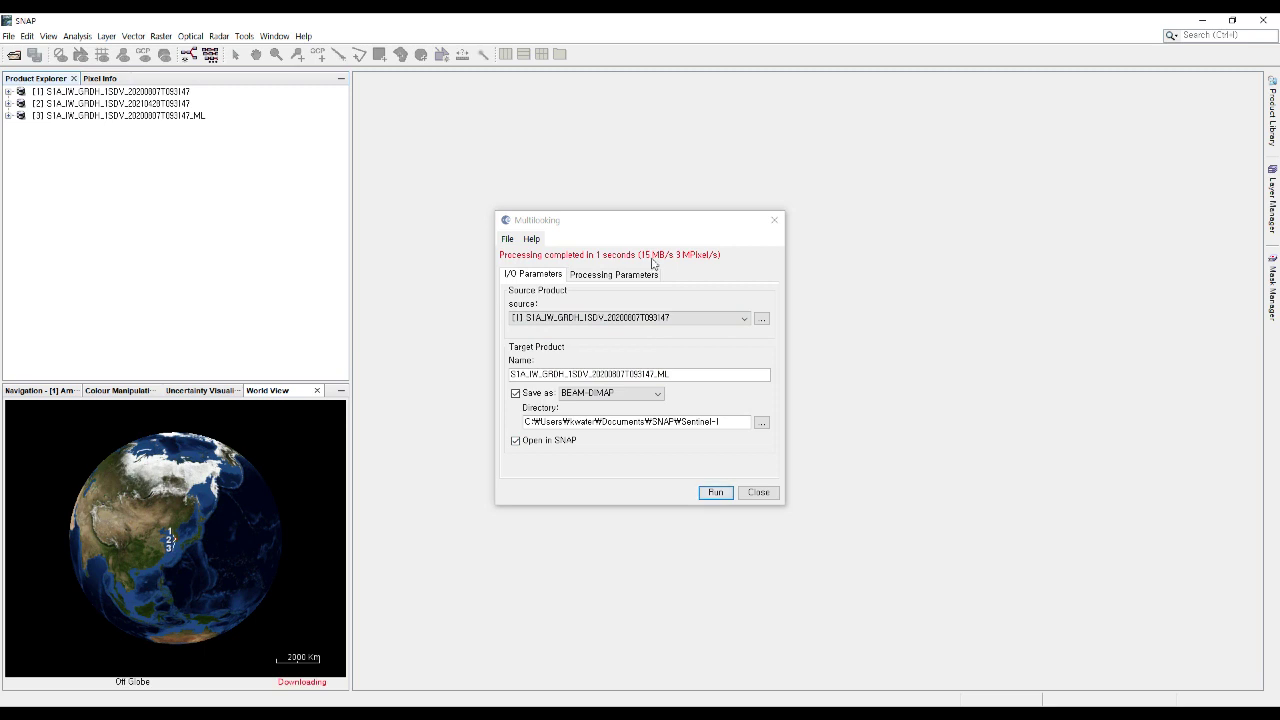
{"action": "left_click", "coordinate": [759, 492]}
Start Multilooking again with S1A_IW_GRDH_1SDV_20210428T093147 as the source product
{"action": "left_click", "coordinate": [218, 37]}
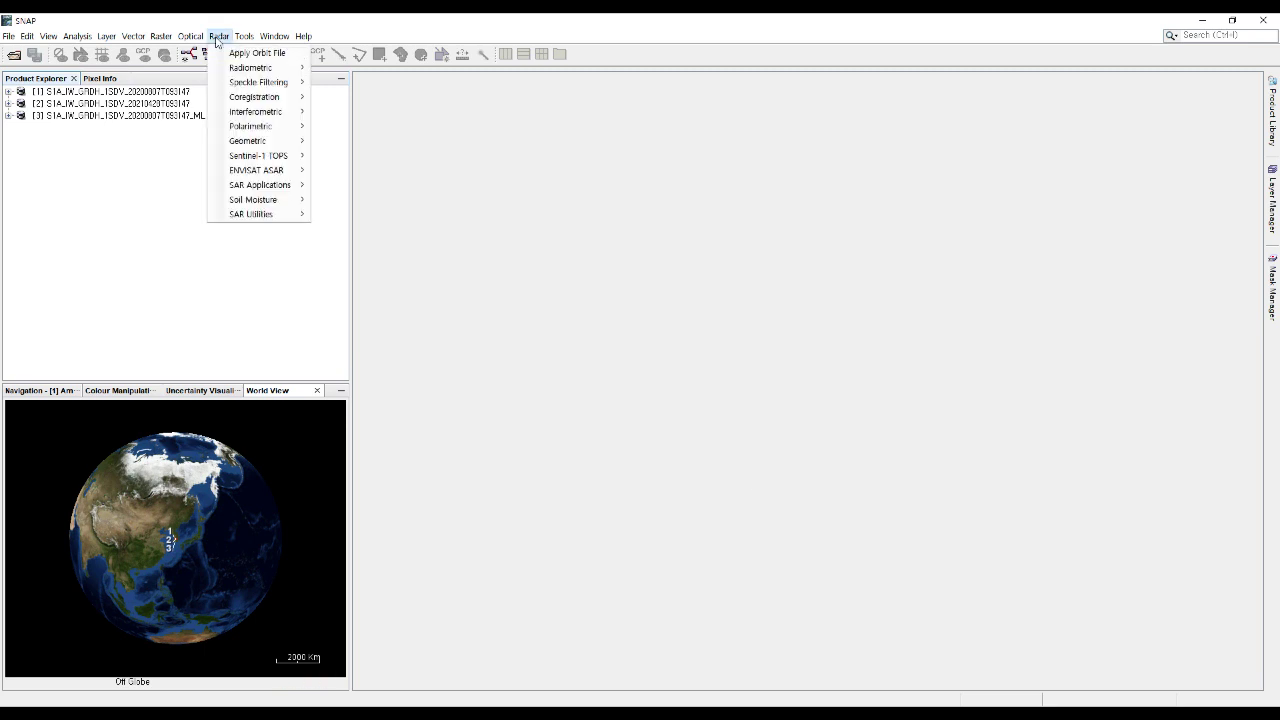
{"action": "mouse_move", "coordinate": [260, 214]}
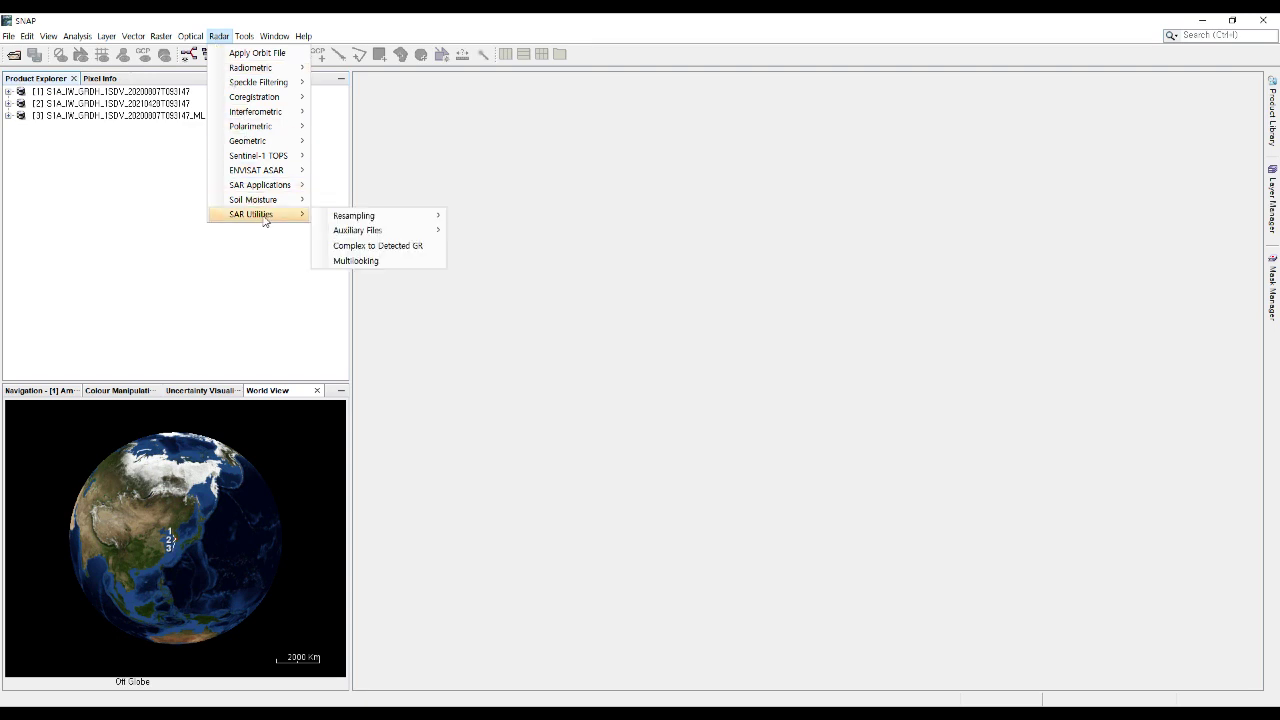
{"action": "left_click", "coordinate": [362, 261]}
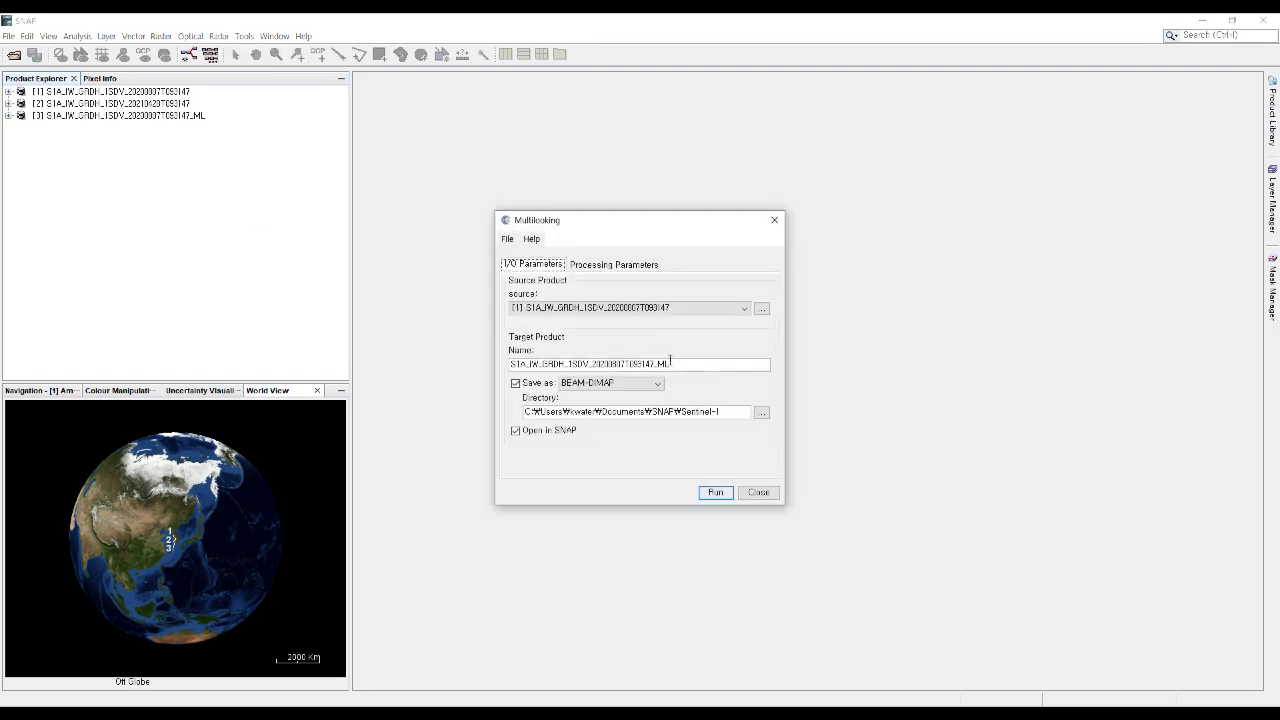
{"action": "left_click", "coordinate": [612, 310]}
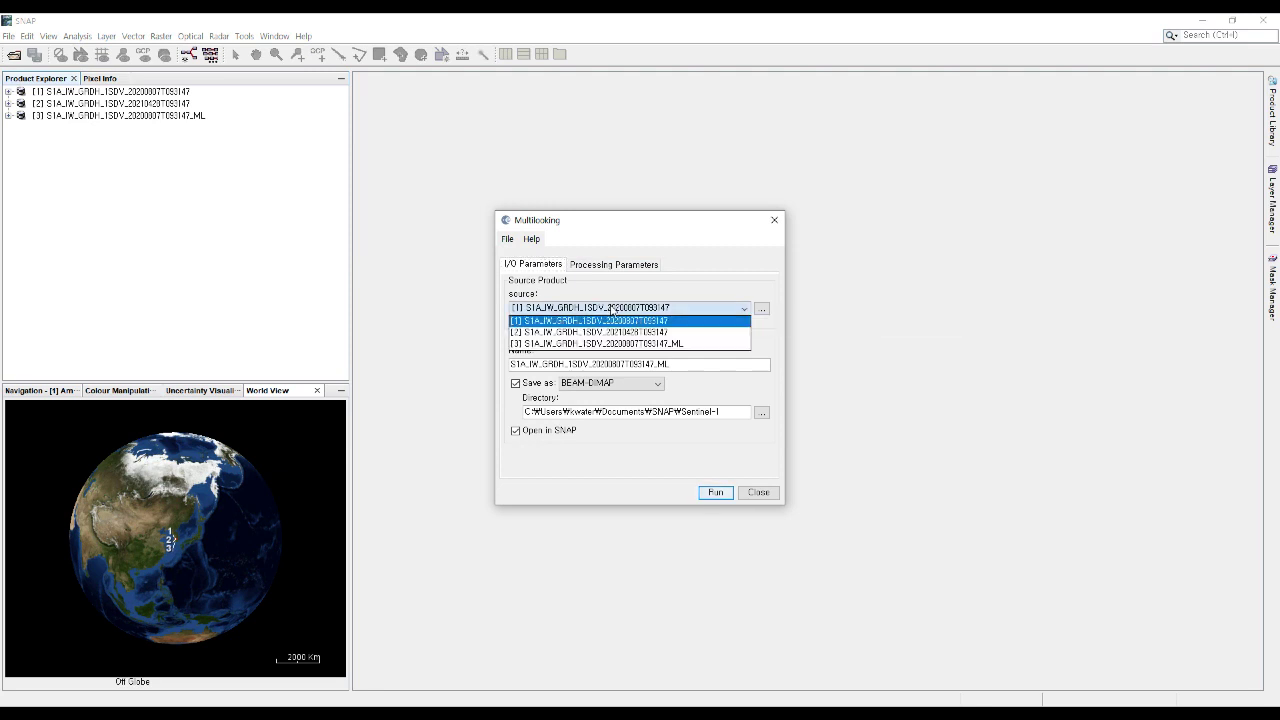
{"action": "left_click", "coordinate": [612, 331]}
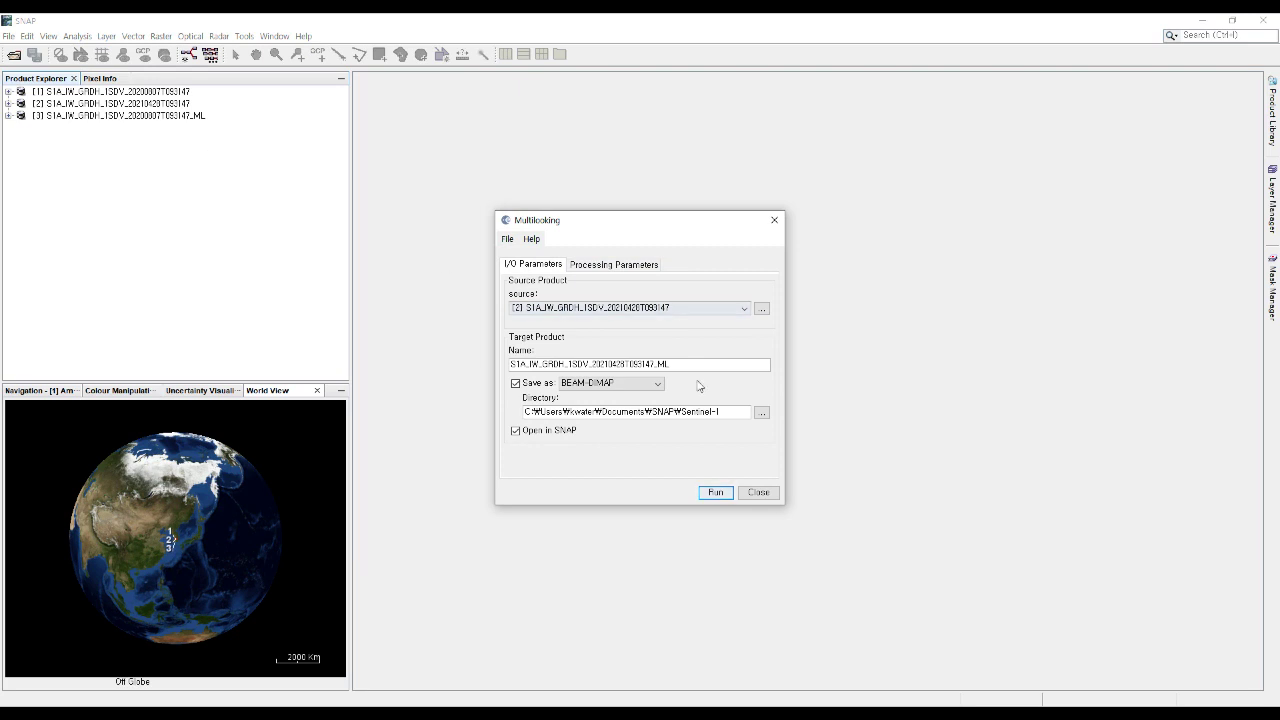
Check the processing parameters and run Multilooking on the 2021-04-28 product with 3 range looks
{"action": "left_click", "coordinate": [582, 268]}
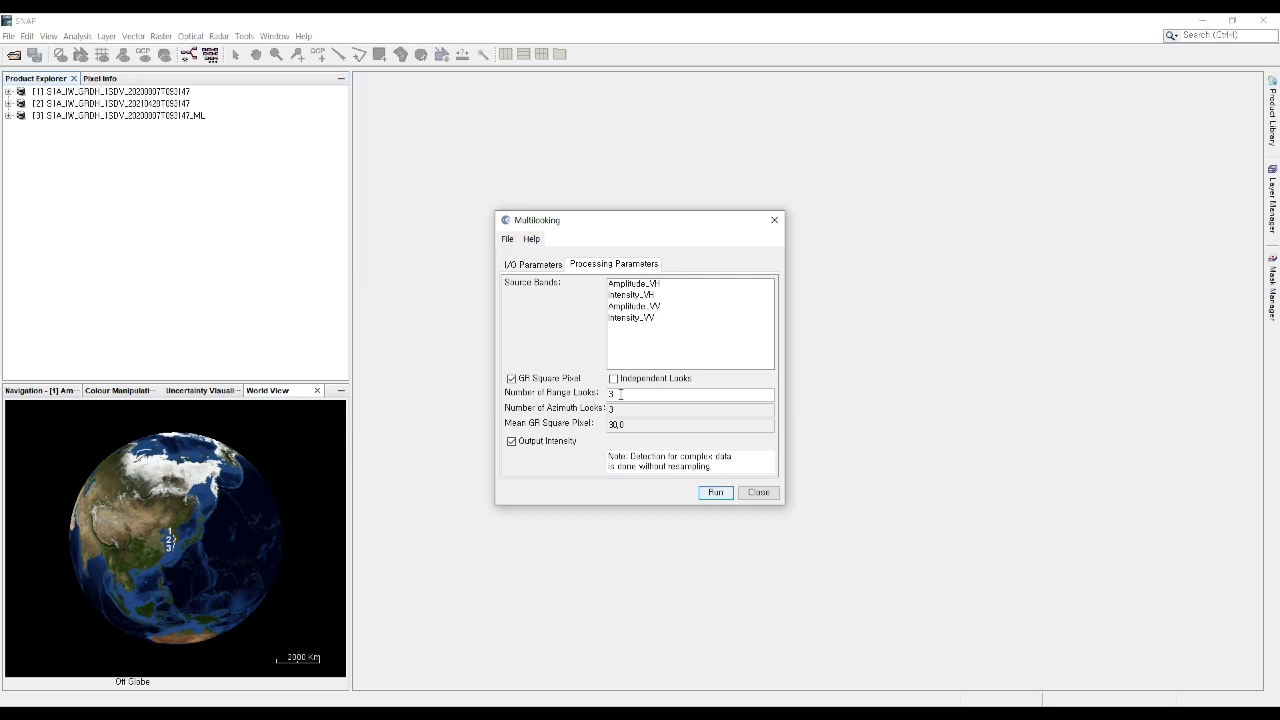
{"action": "left_click", "coordinate": [536, 265]}
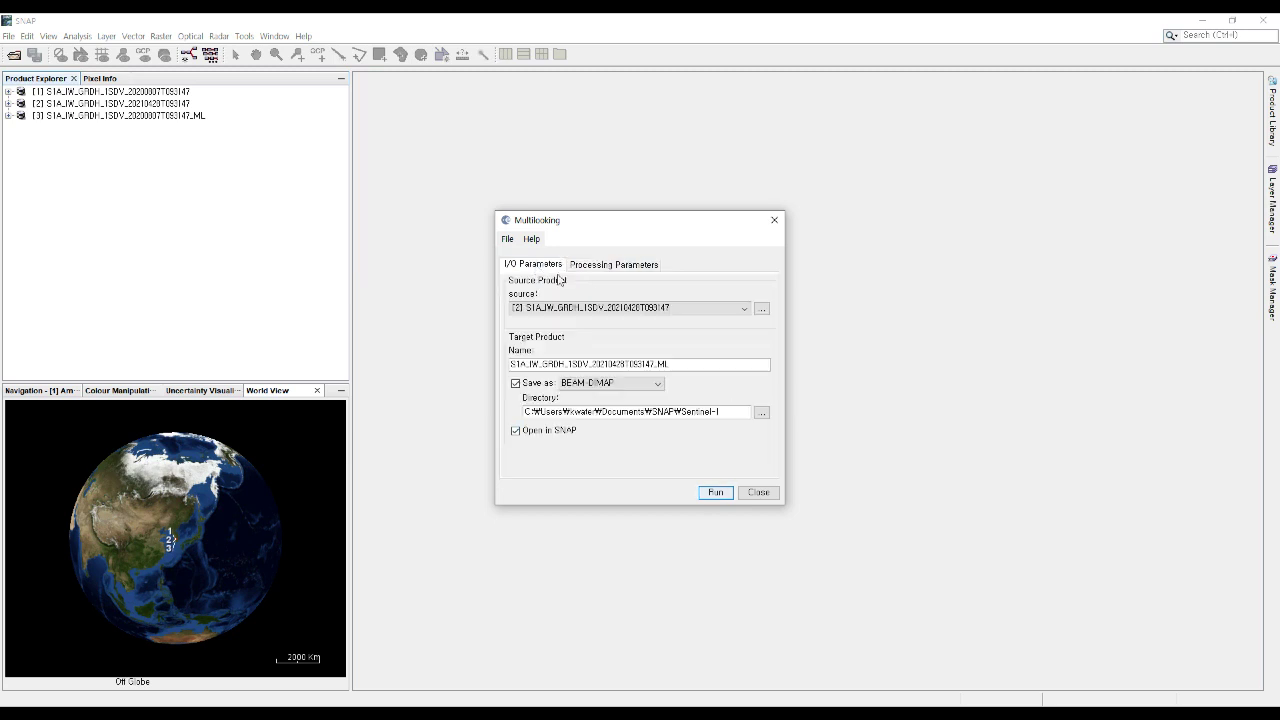
{"action": "left_click", "coordinate": [594, 268]}
{"action": "left_click", "coordinate": [550, 267]}
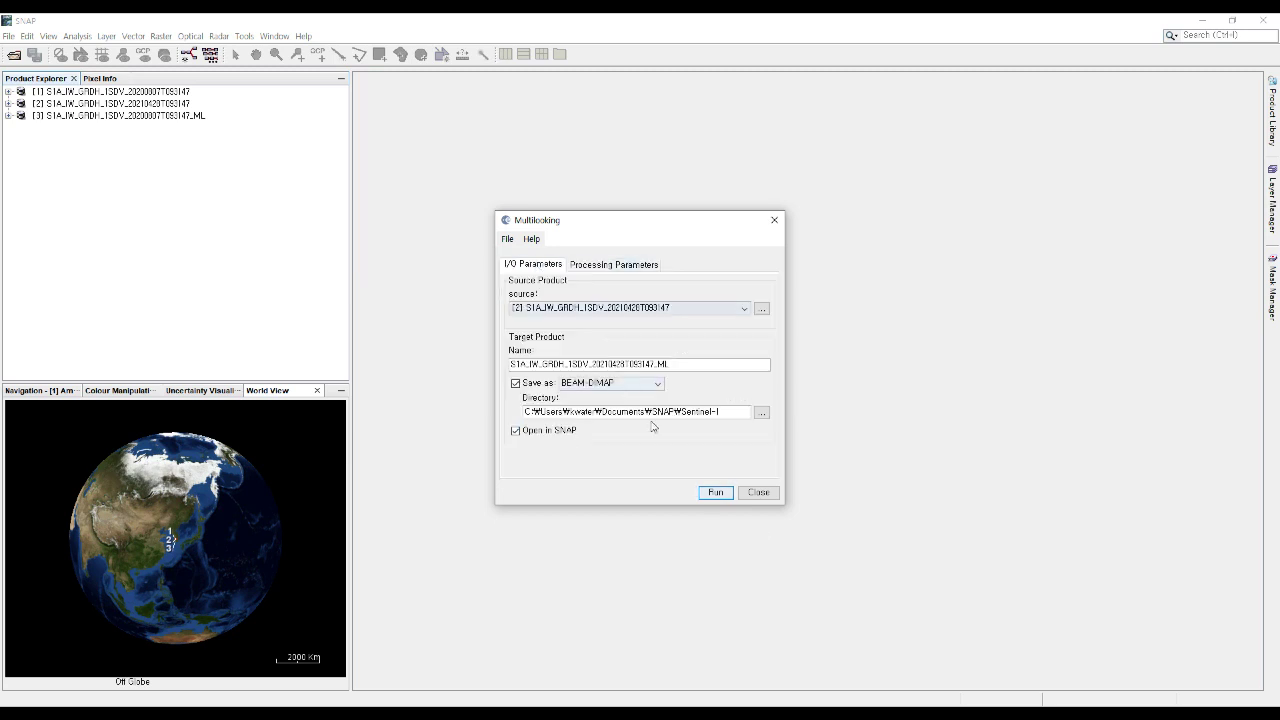
{"action": "left_click", "coordinate": [715, 493]}
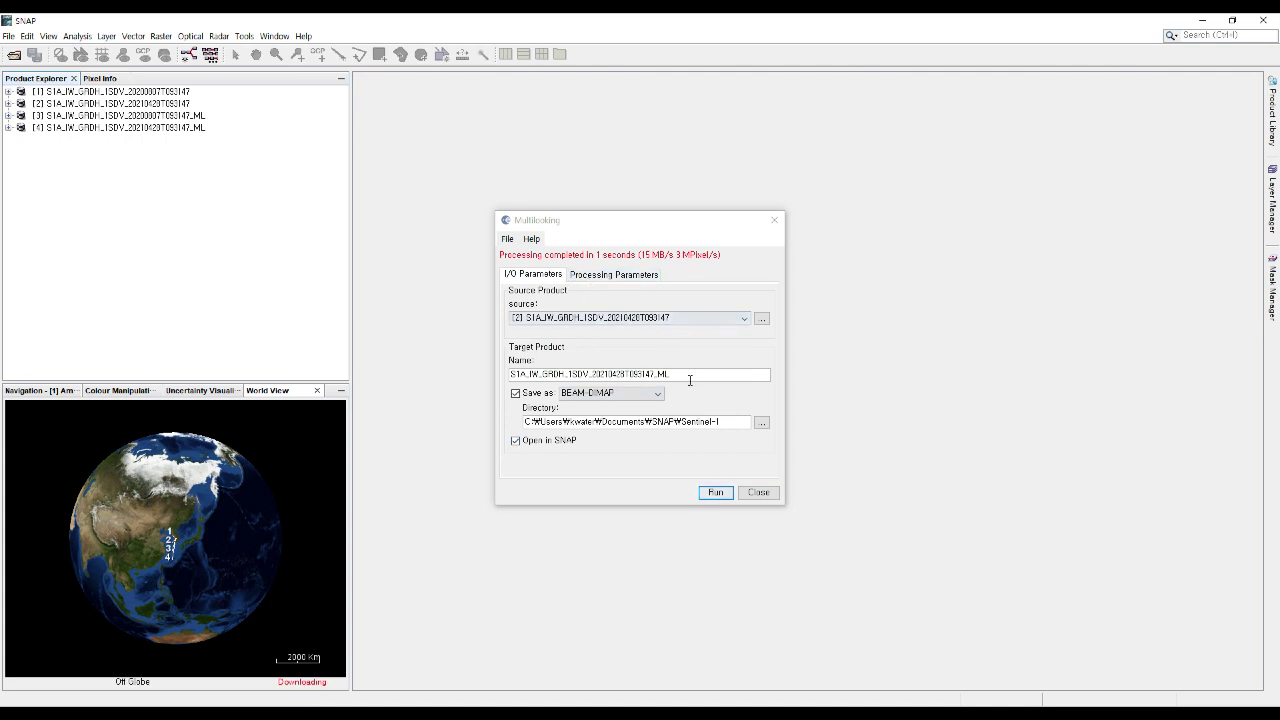
{"action": "left_click", "coordinate": [759, 492]}
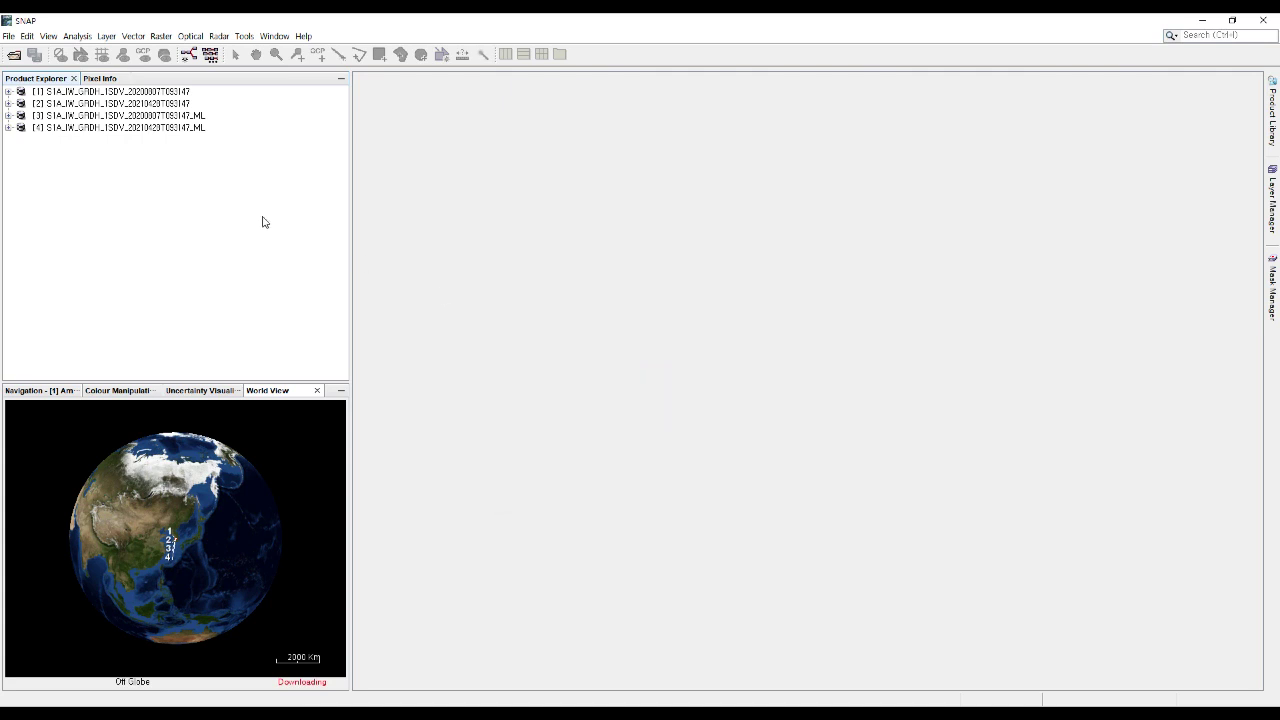
Expand both multilooked products and display the Amplitude_VV band of S1A_IW_GRDH_1SDV_20200807T093147_ML
{"action": "left_click", "coordinate": [8, 116]}
{"action": "left_click", "coordinate": [9, 176]}
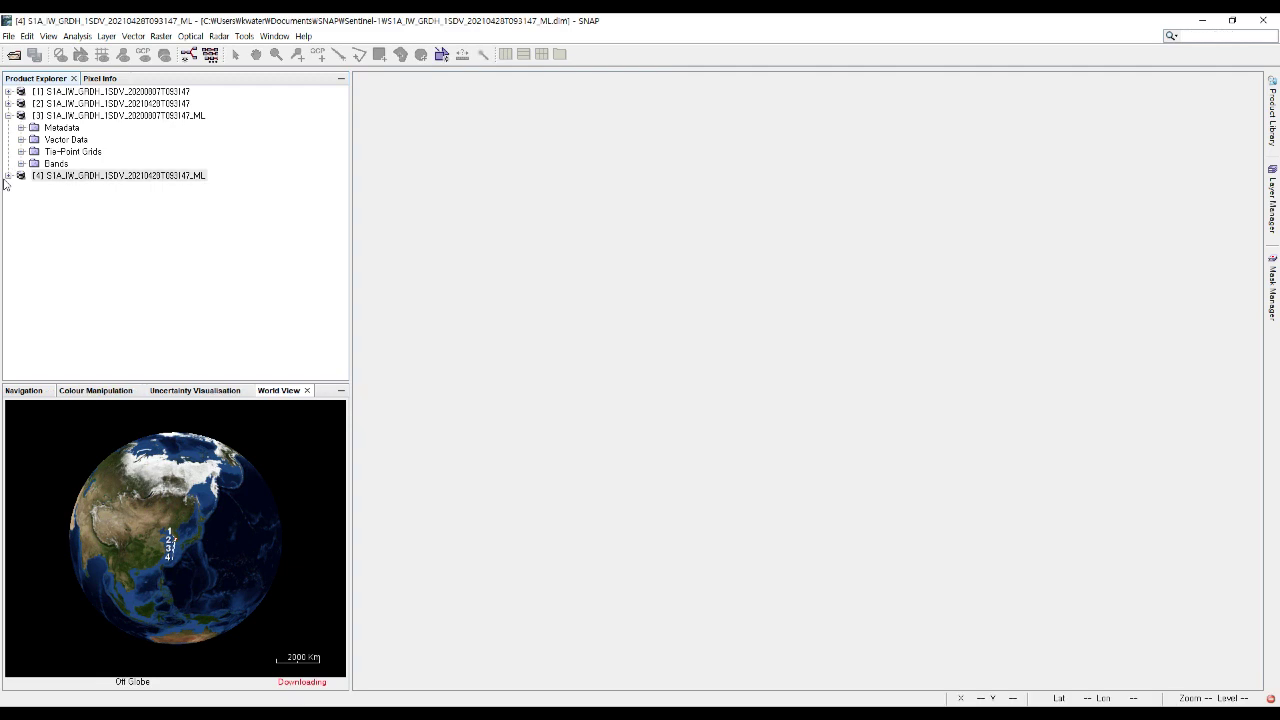
{"action": "left_click", "coordinate": [8, 177]}
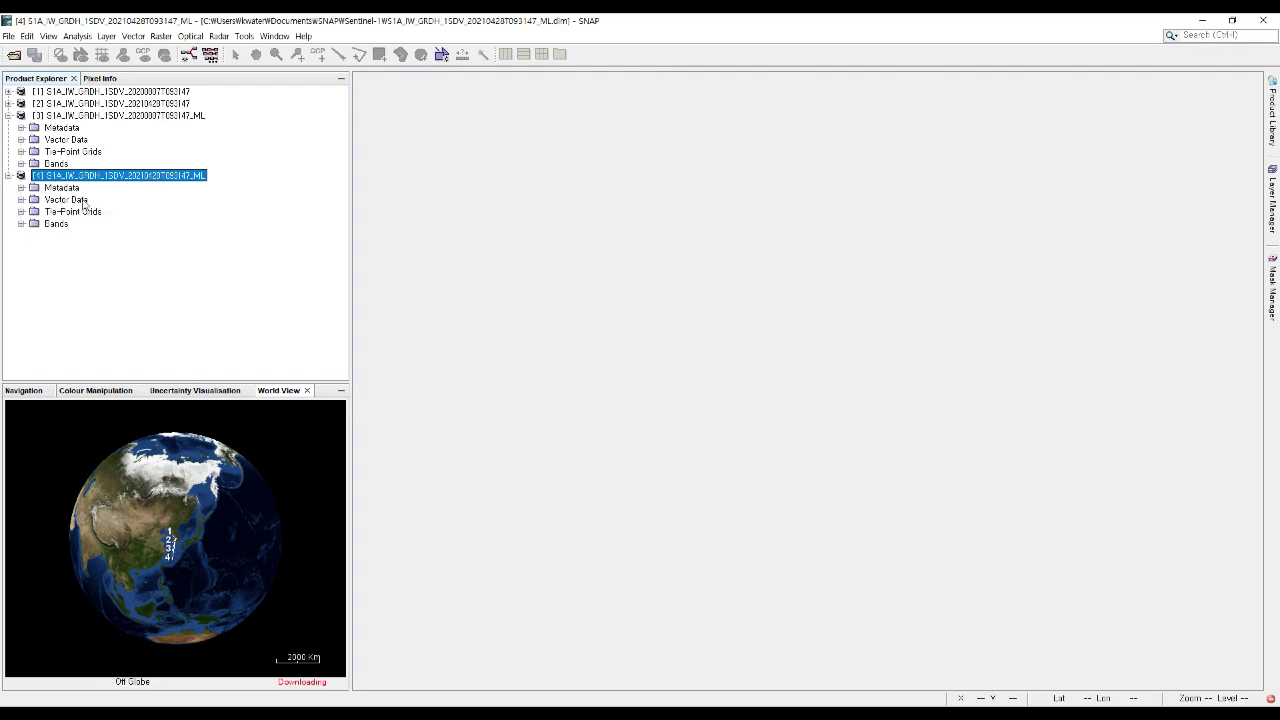
{"action": "left_click", "coordinate": [21, 164]}
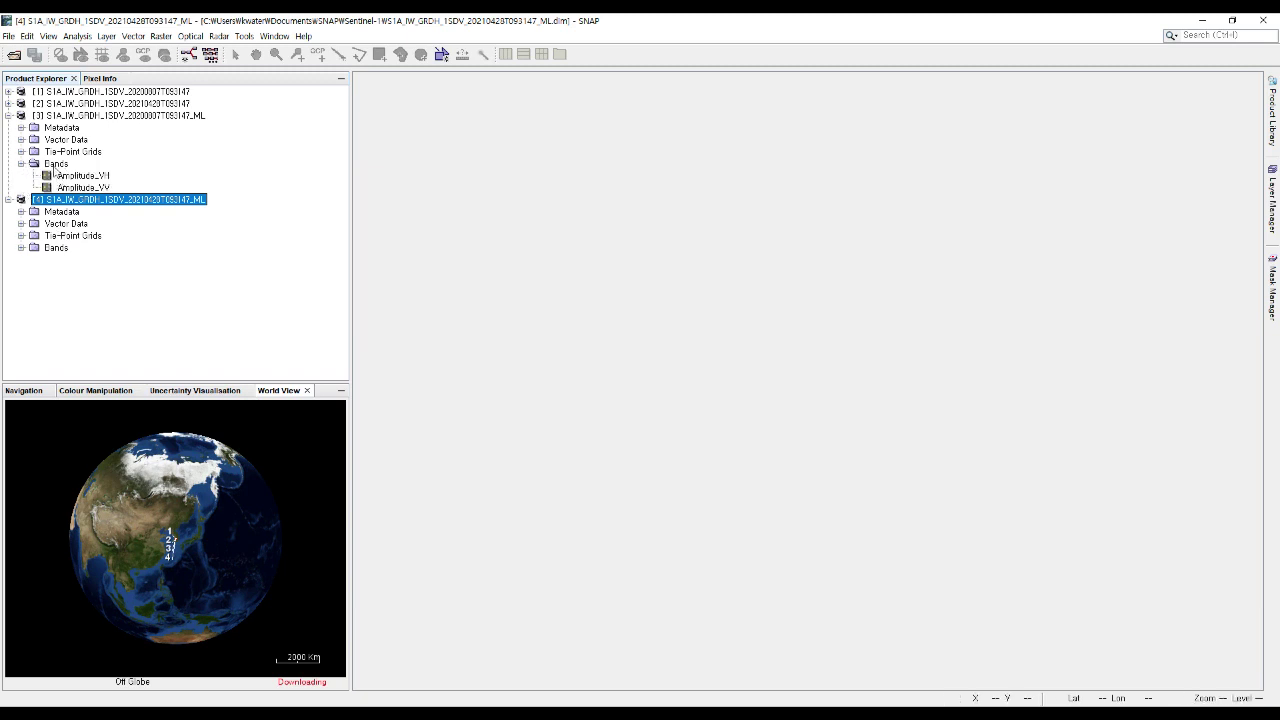
{"action": "left_click", "coordinate": [56, 164]}
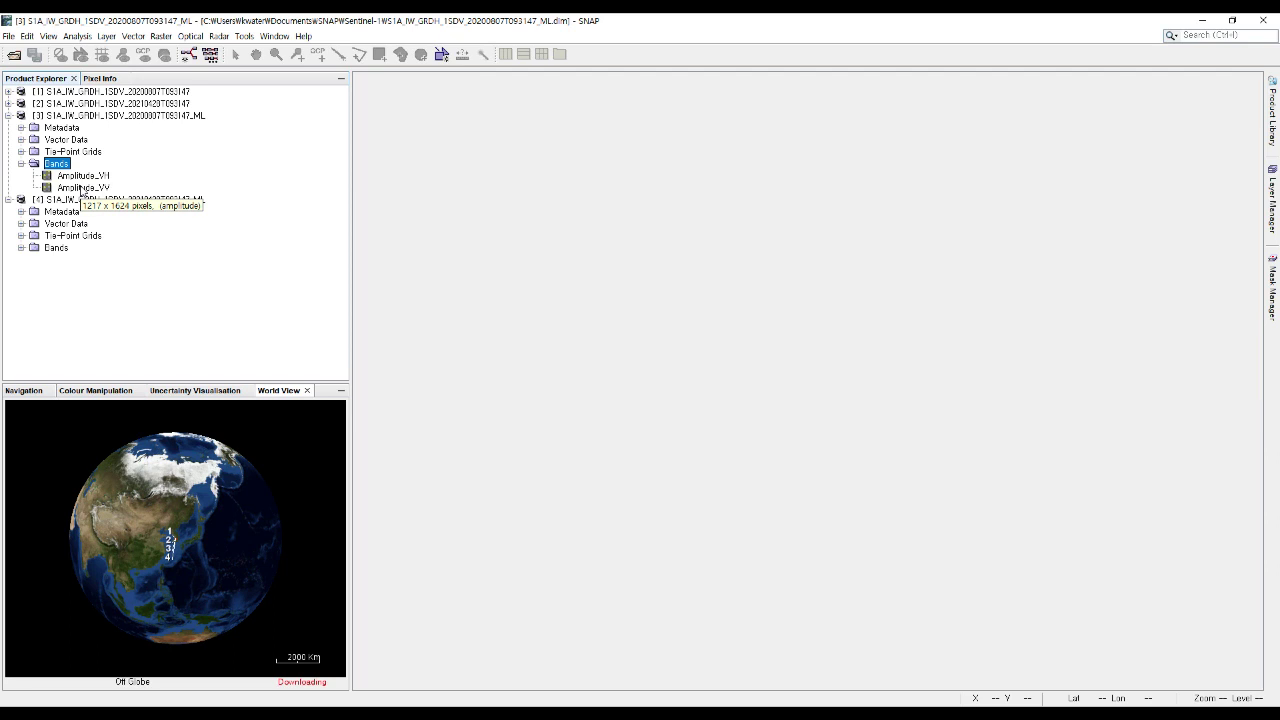
{"action": "double_click", "coordinate": [82, 189]}
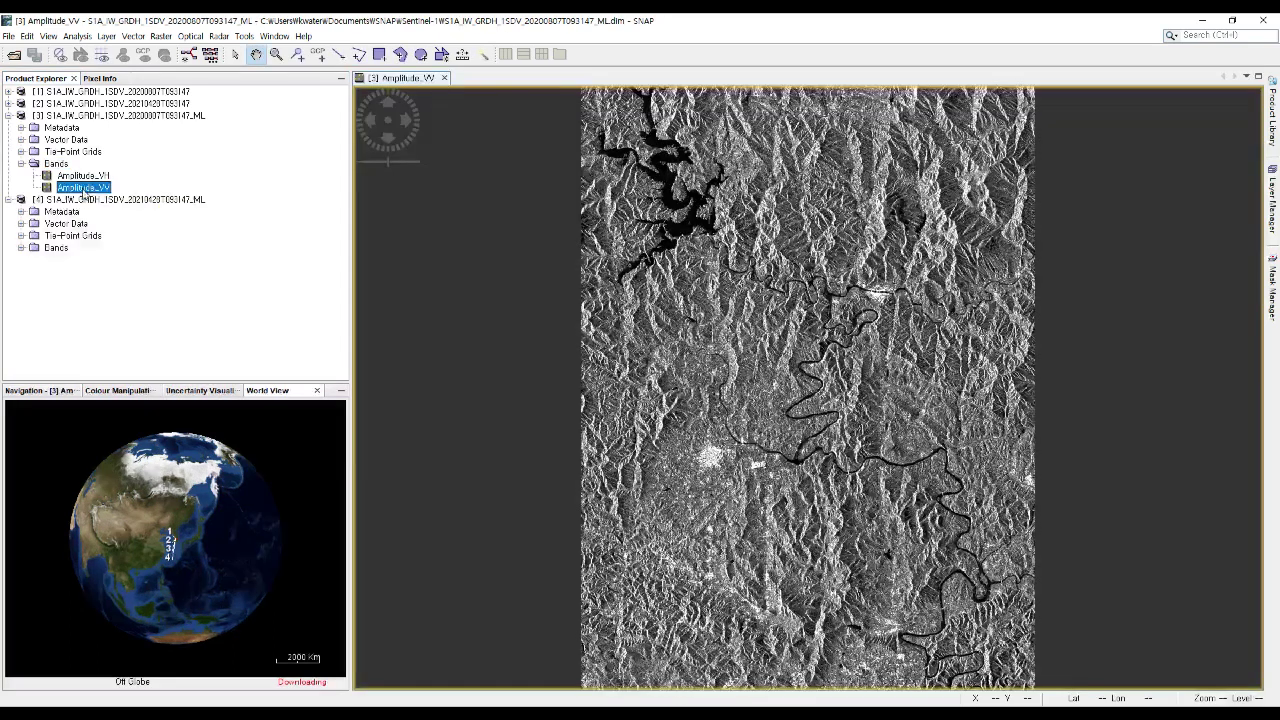
Display the Amplitude_VV band of the original S1A_IW_GRDH_1SDV_20200807T093147 product
{"action": "left_click", "coordinate": [8, 91]}
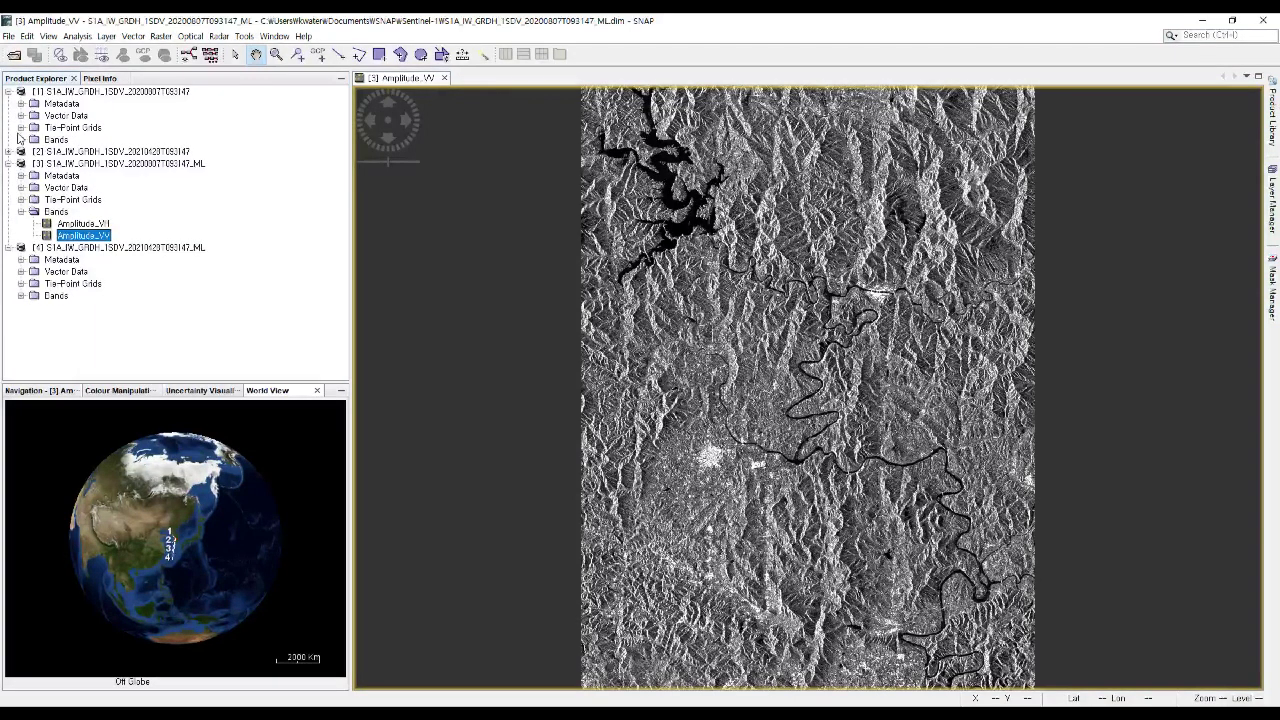
{"action": "left_click", "coordinate": [21, 140]}
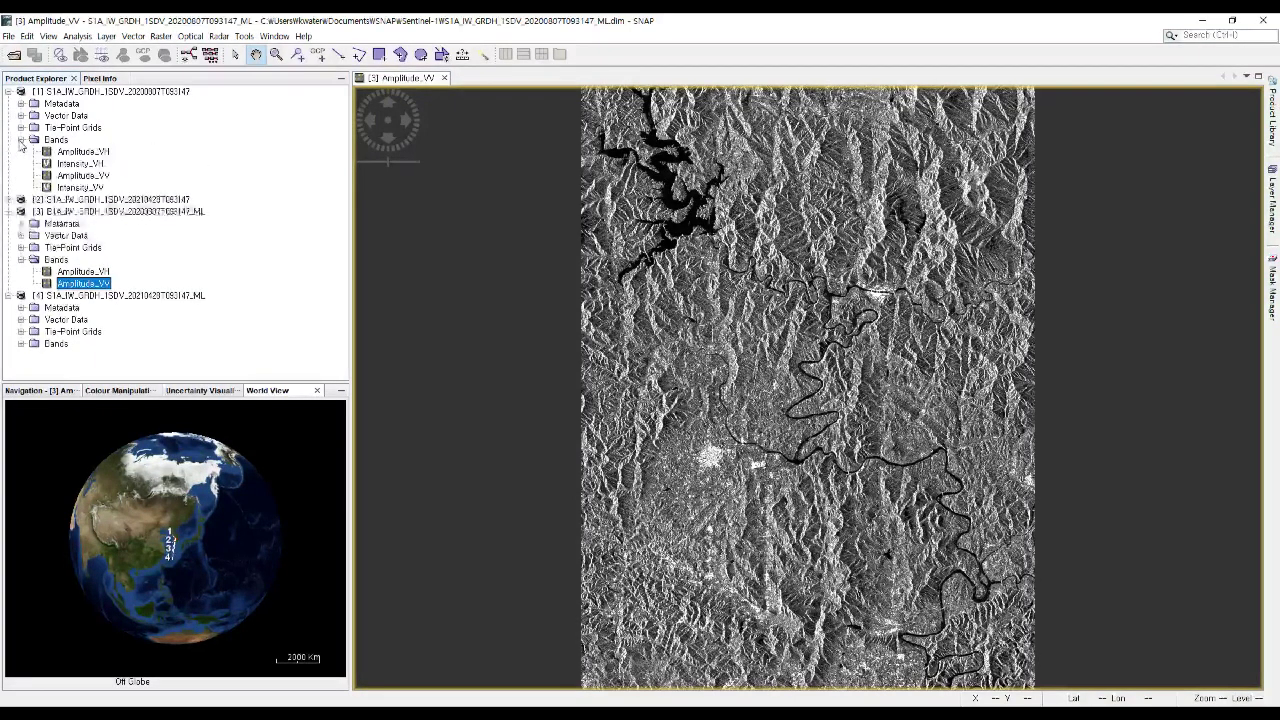
{"action": "double_click", "coordinate": [80, 176]}
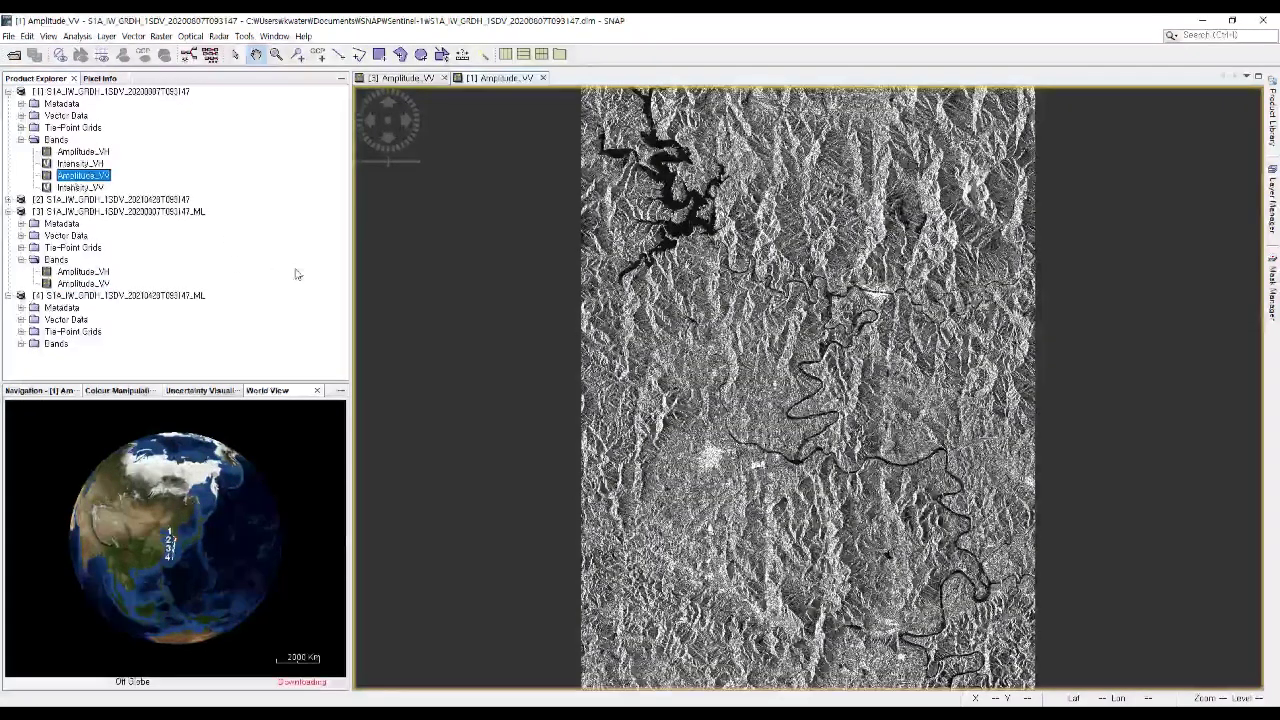
Compare the original Amplitude_VV image with its multilooked version, viewing the multilooked image up close
{"action": "left_click", "coordinate": [485, 80]}
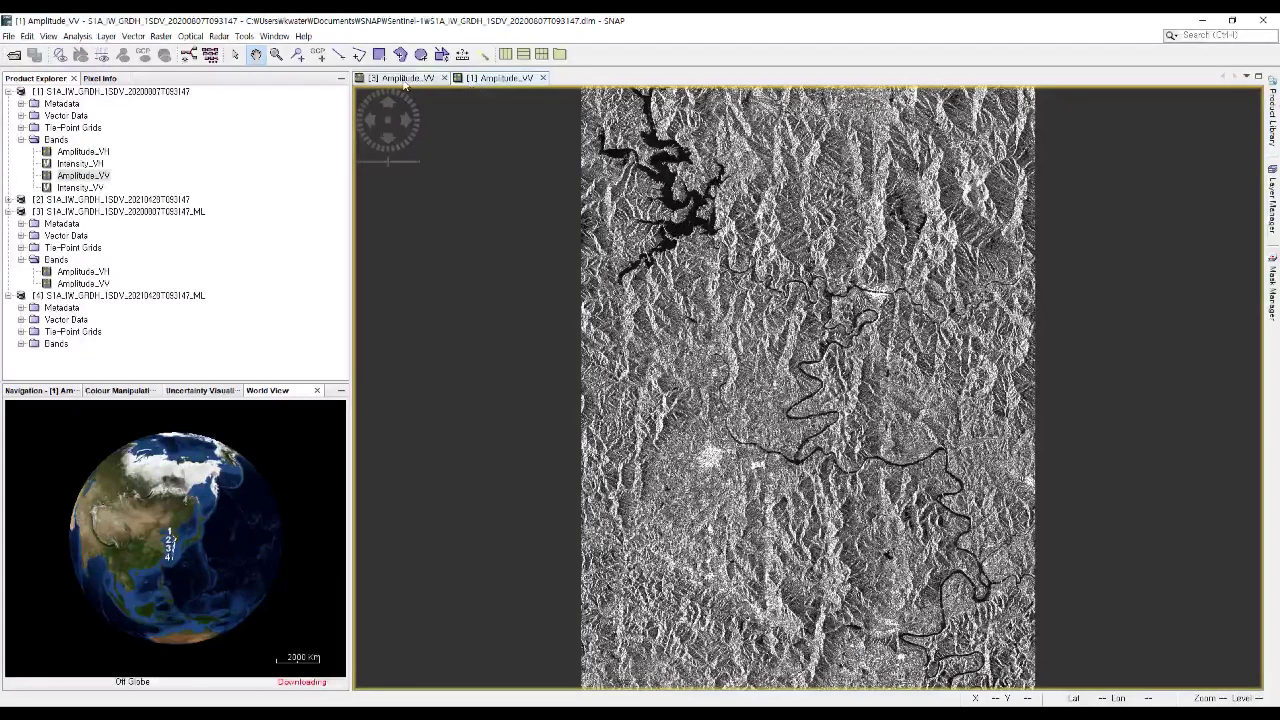
{"action": "left_click", "coordinate": [405, 86]}
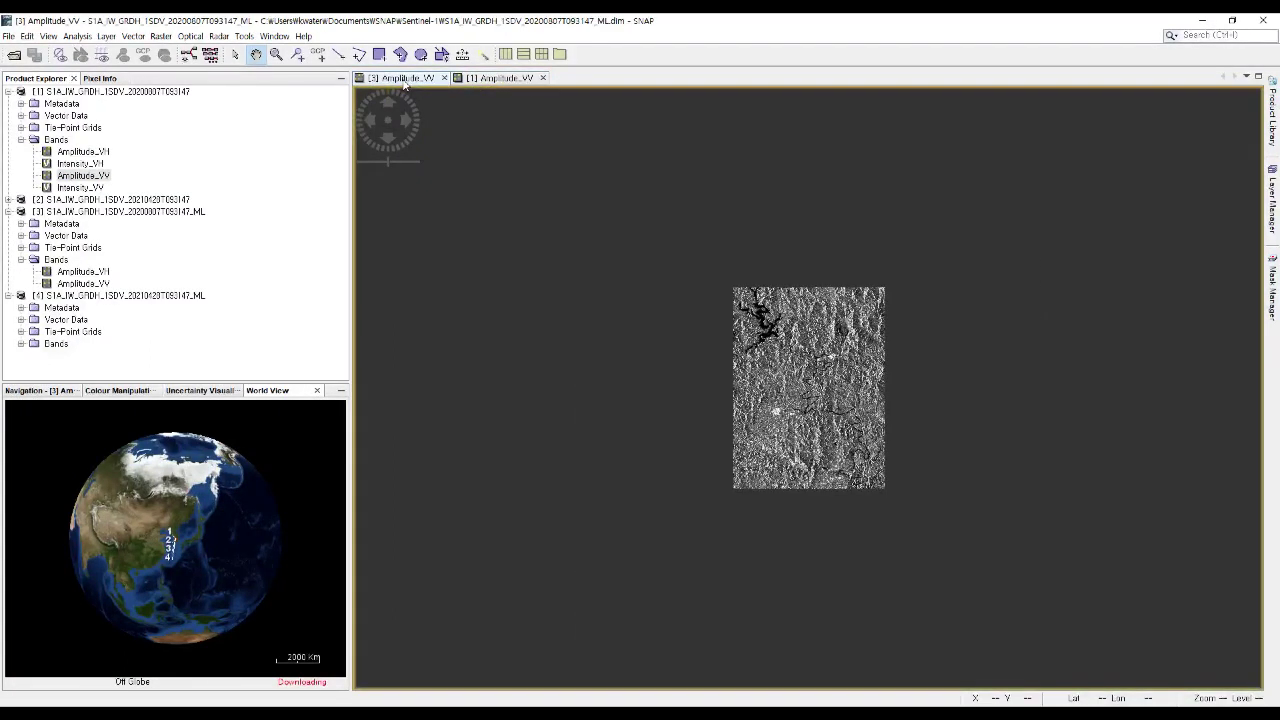
{"action": "scroll", "coordinate": [804, 351], "scroll_direction": "up", "scroll_amount": 4}
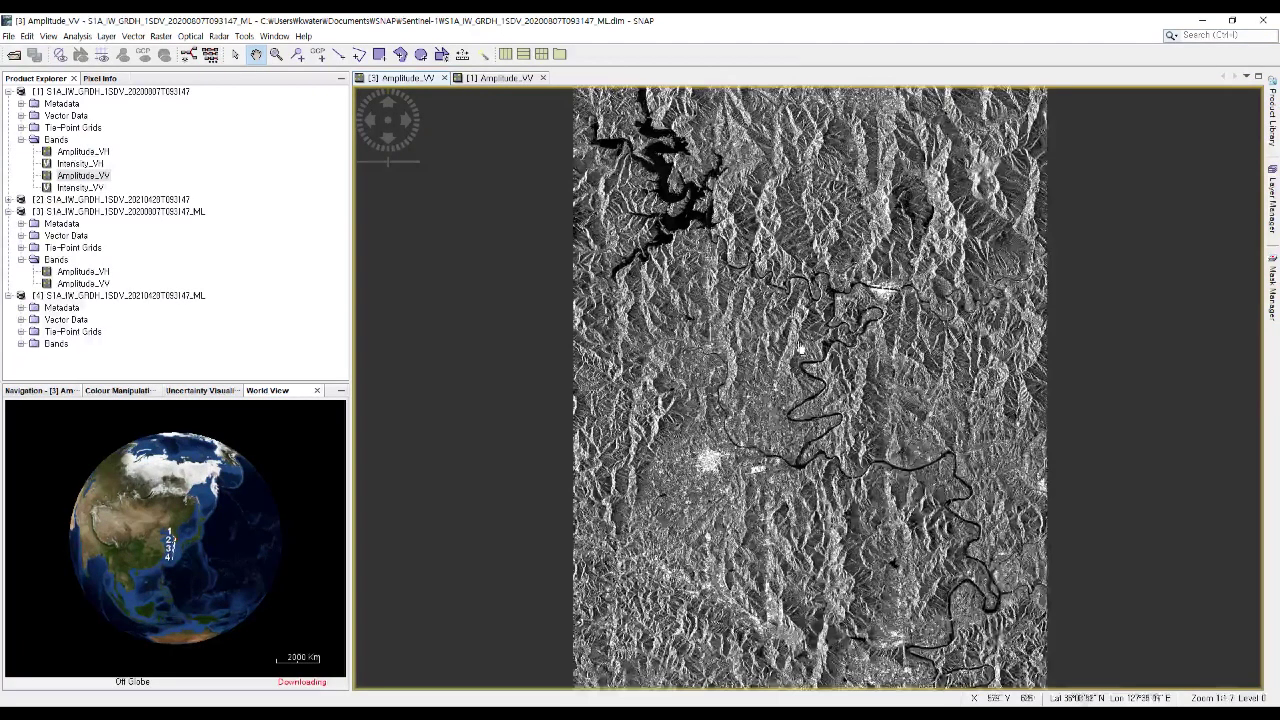
Arrange the original and multilooked Amplitude_VV images side by side and view the river bend up close in the original
{"action": "left_click", "coordinate": [507, 56]}
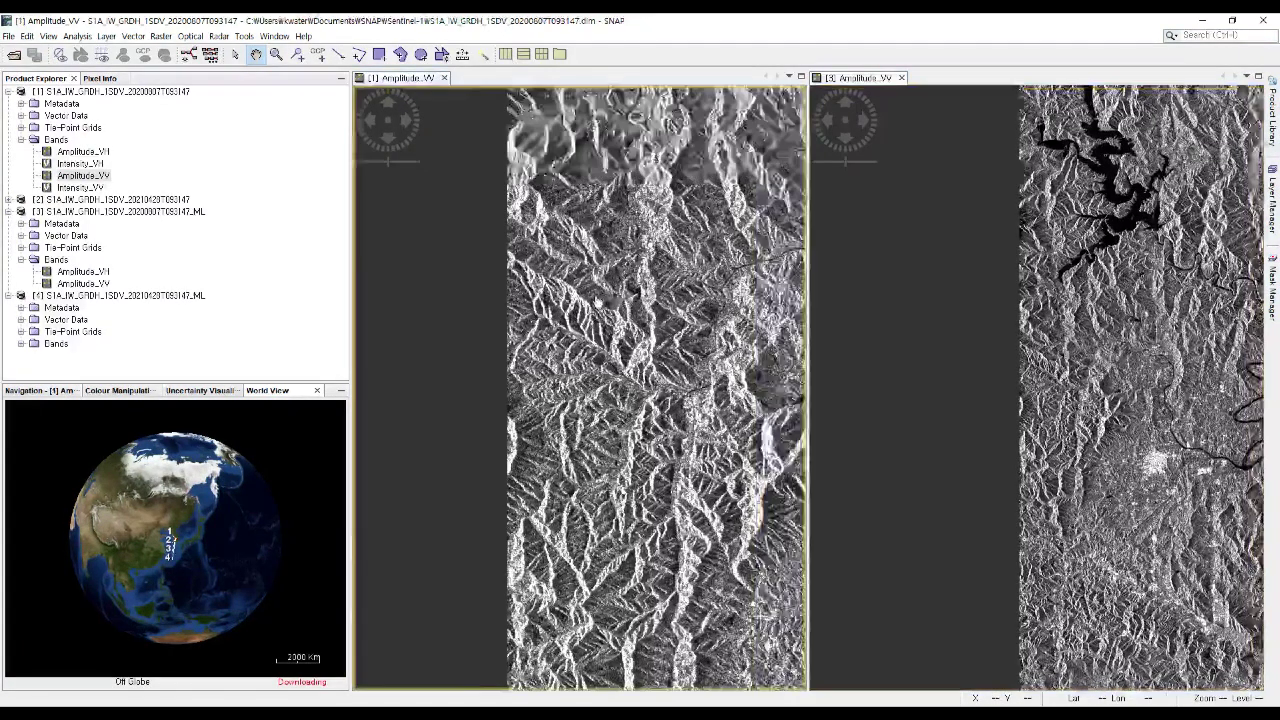
{"action": "left_click", "coordinate": [662, 293]}
{"action": "scroll", "coordinate": [662, 293], "scroll_direction": "up", "scroll_amount": 4}
{"action": "scroll", "coordinate": [488, 334], "scroll_direction": "up", "scroll_amount": 2}
{"action": "scroll", "coordinate": [624, 358], "scroll_direction": "up", "scroll_amount": 2}
{"action": "scroll", "coordinate": [624, 350], "scroll_direction": "down", "scroll_amount": 2}
{"action": "scroll", "coordinate": [627, 327], "scroll_direction": "up", "scroll_amount": 4}
{"action": "scroll", "coordinate": [626, 331], "scroll_direction": "up", "scroll_amount": 3}
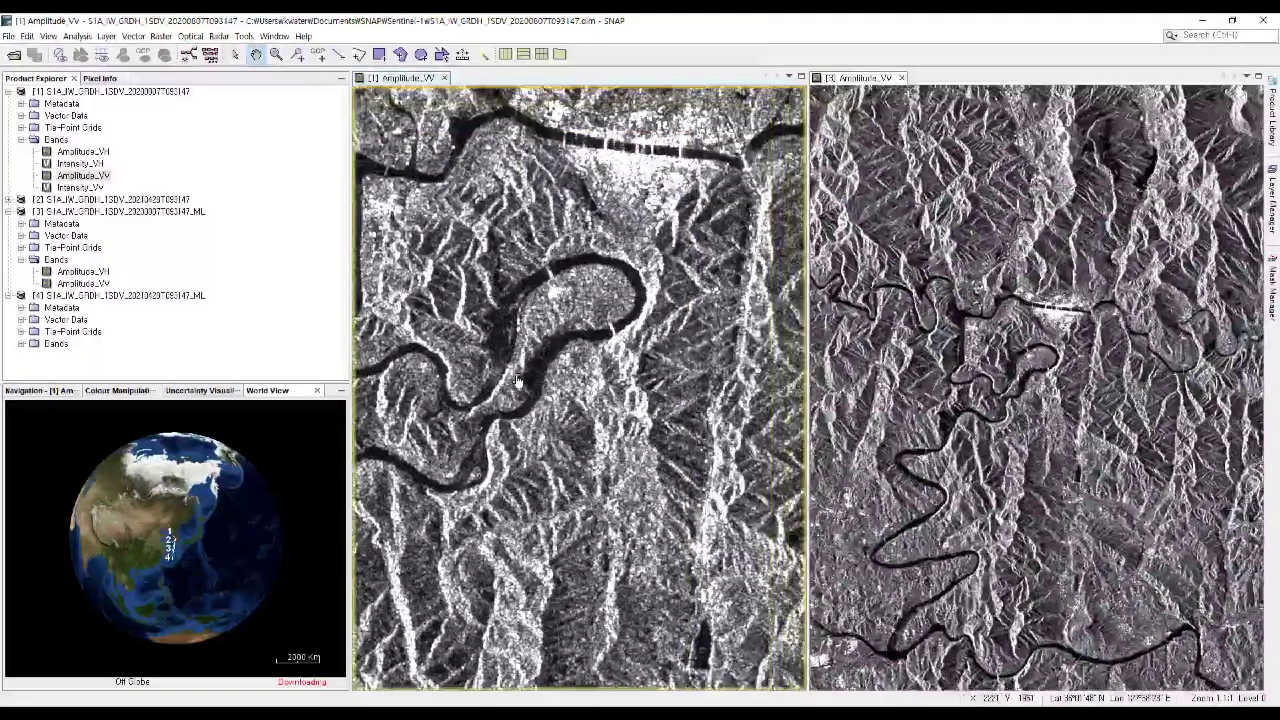
{"action": "scroll", "coordinate": [613, 387], "scroll_direction": "up", "scroll_amount": 4}
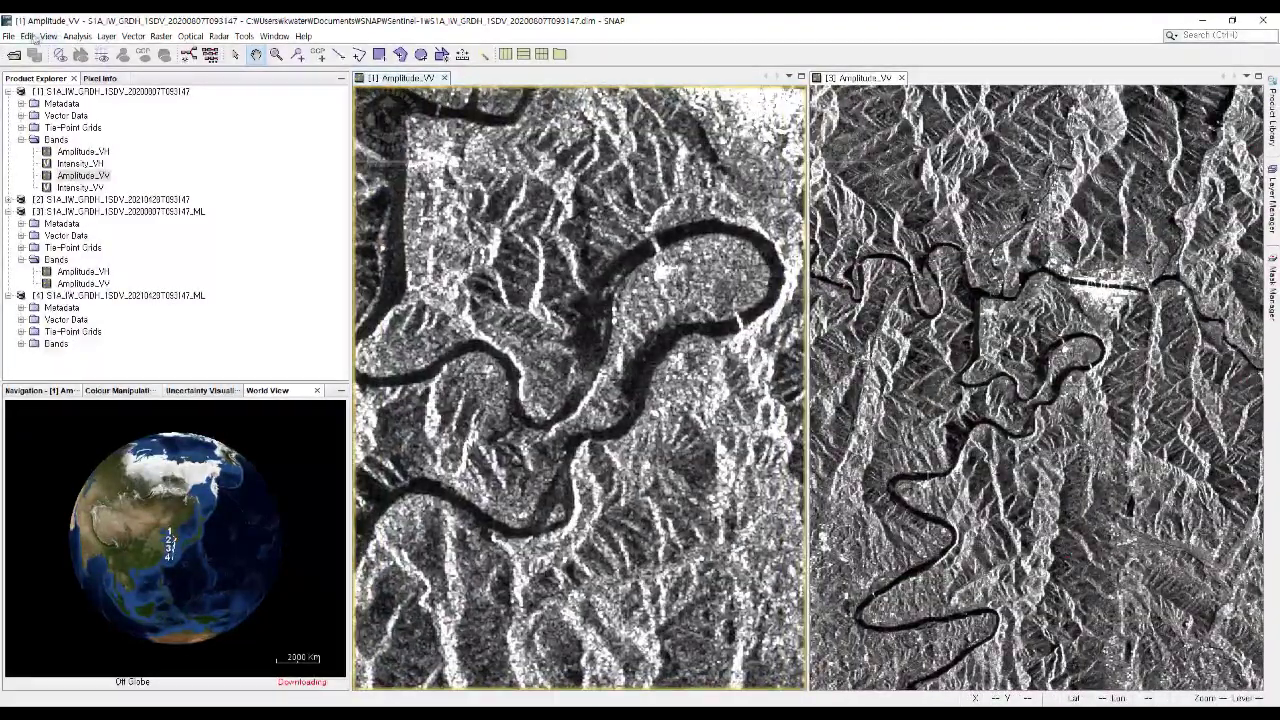
Turn off Synchronise Image Views so that the two images can be navigated independently
{"action": "left_click", "coordinate": [27, 36]}
{"action": "mouse_move", "coordinate": [48, 36]}
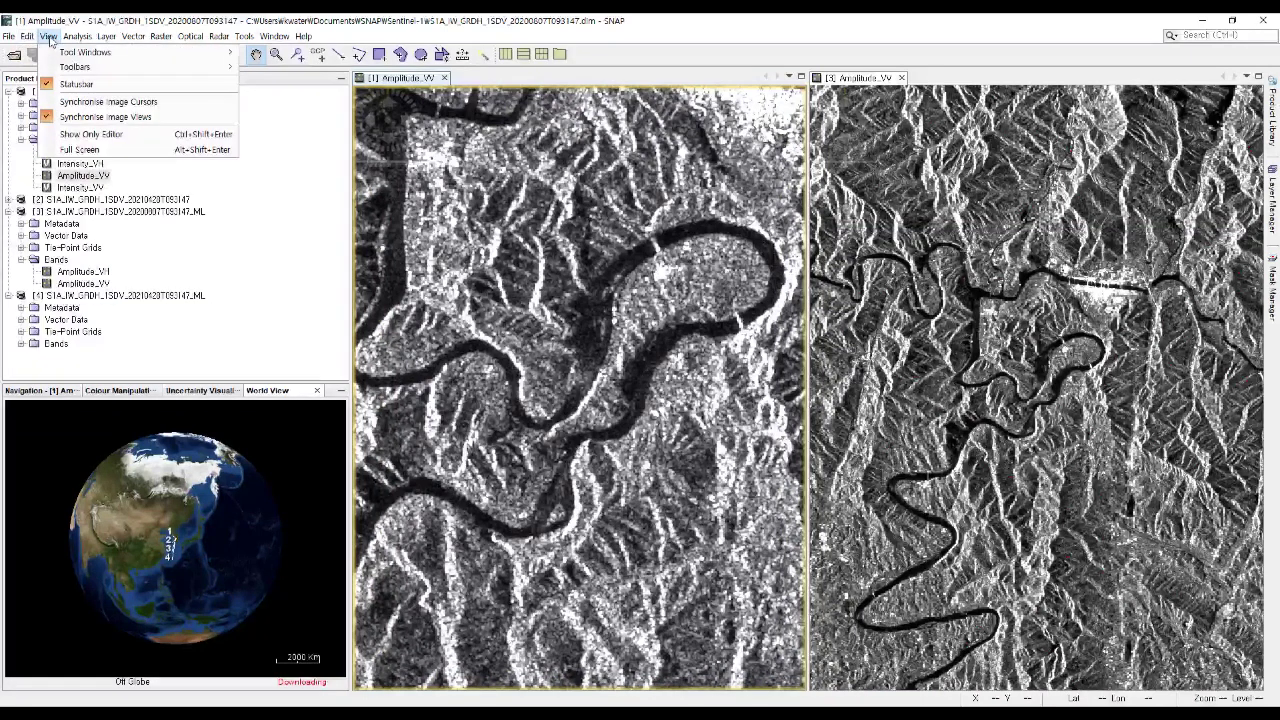
{"action": "left_click", "coordinate": [52, 119]}
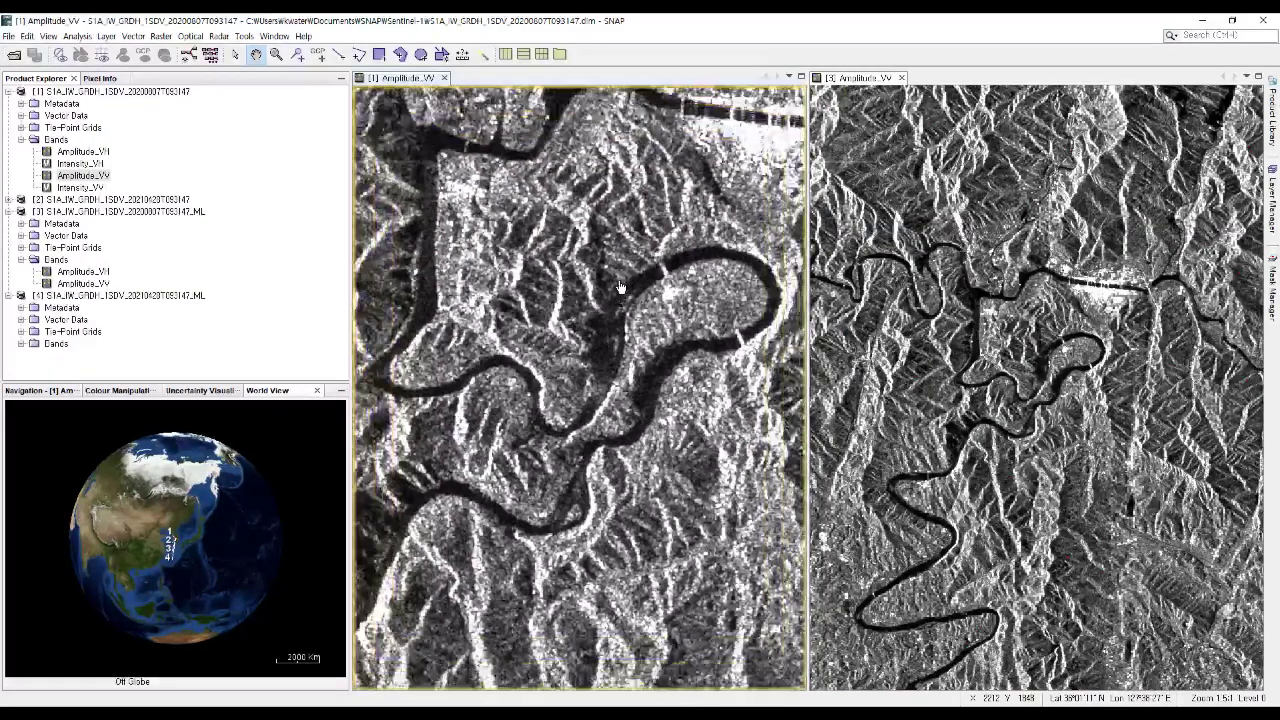
Compare the river bend up close in the multilooked and original Amplitude_VV images at a similar scale
{"action": "left_click", "coordinate": [1077, 345]}
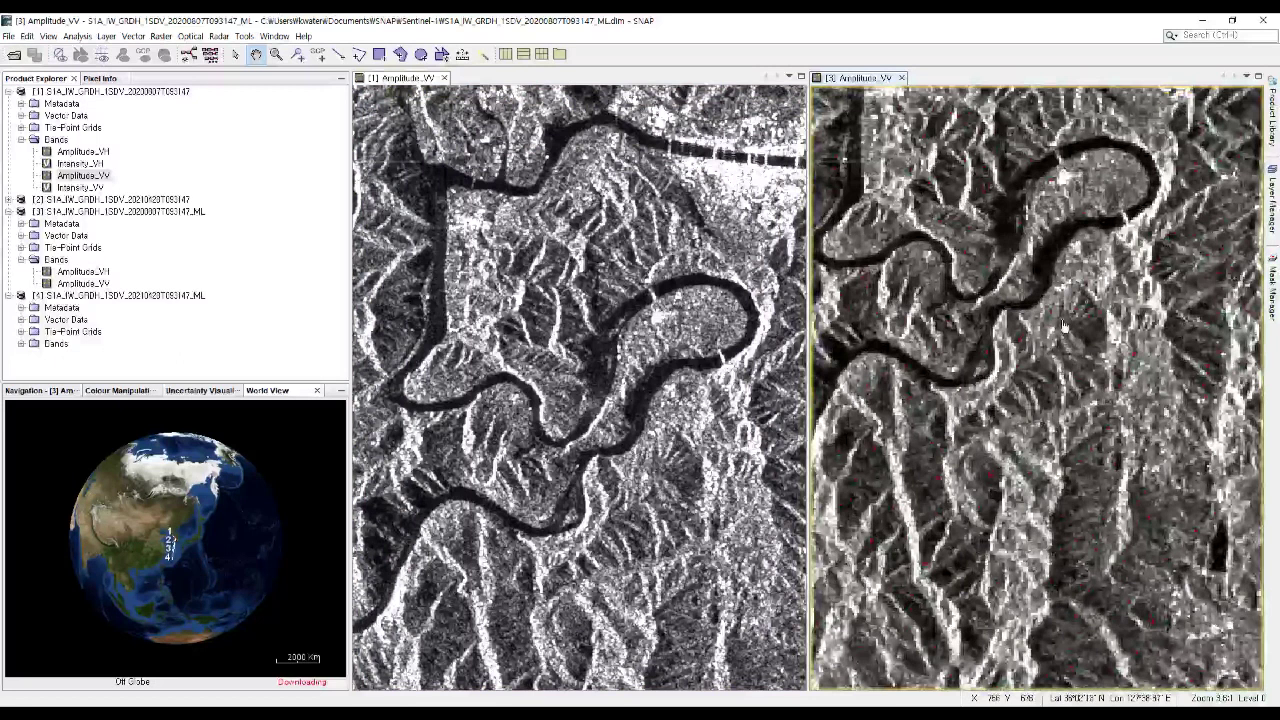
{"action": "scroll", "coordinate": [1089, 415], "scroll_direction": "up", "scroll_amount": 5}
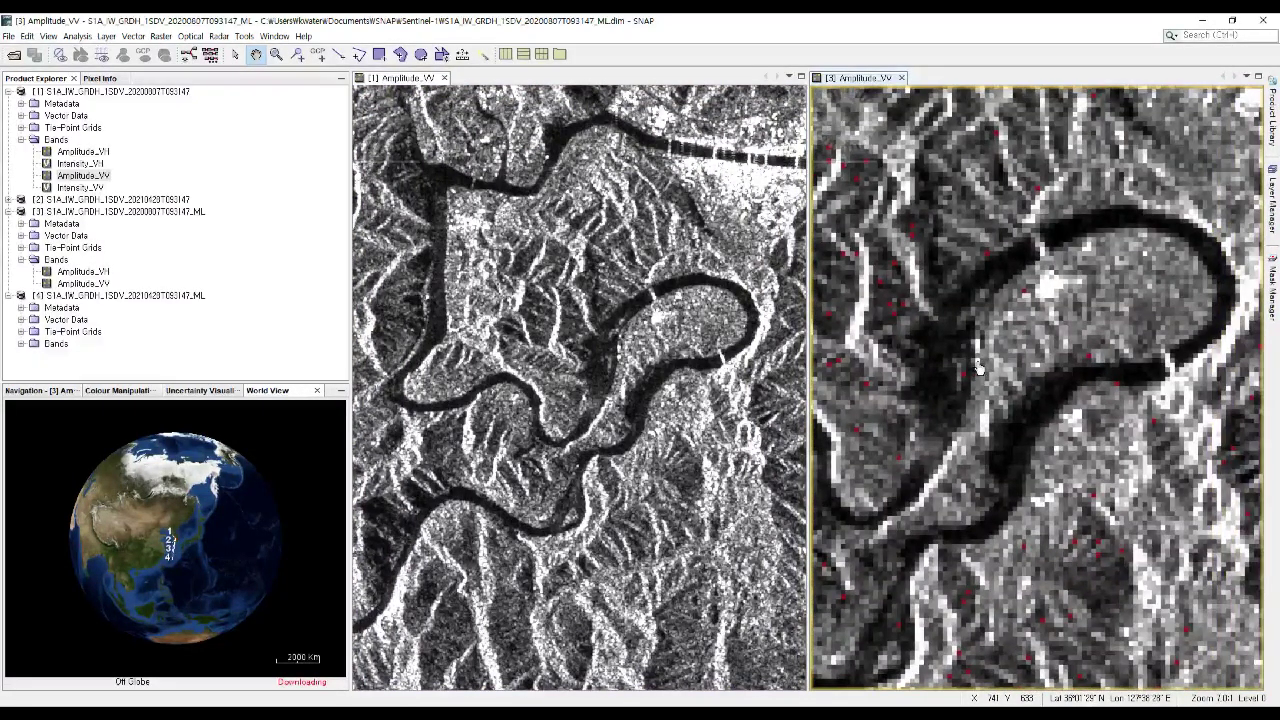
{"action": "left_click", "coordinate": [678, 388]}
{"action": "scroll", "coordinate": [678, 388], "scroll_direction": "up", "scroll_amount": 1}
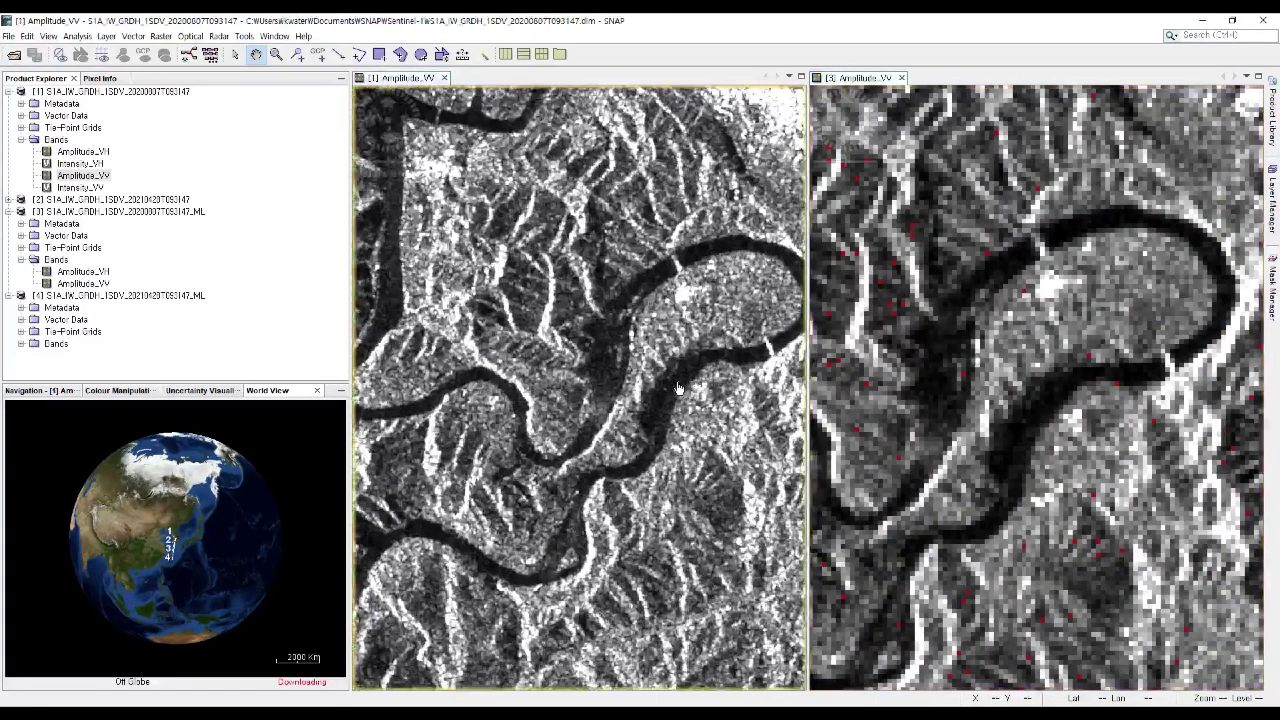
{"action": "scroll", "coordinate": [580, 396], "scroll_direction": "up", "scroll_amount": 3}
{"action": "scroll", "coordinate": [580, 396], "scroll_direction": "up", "scroll_amount": 3}
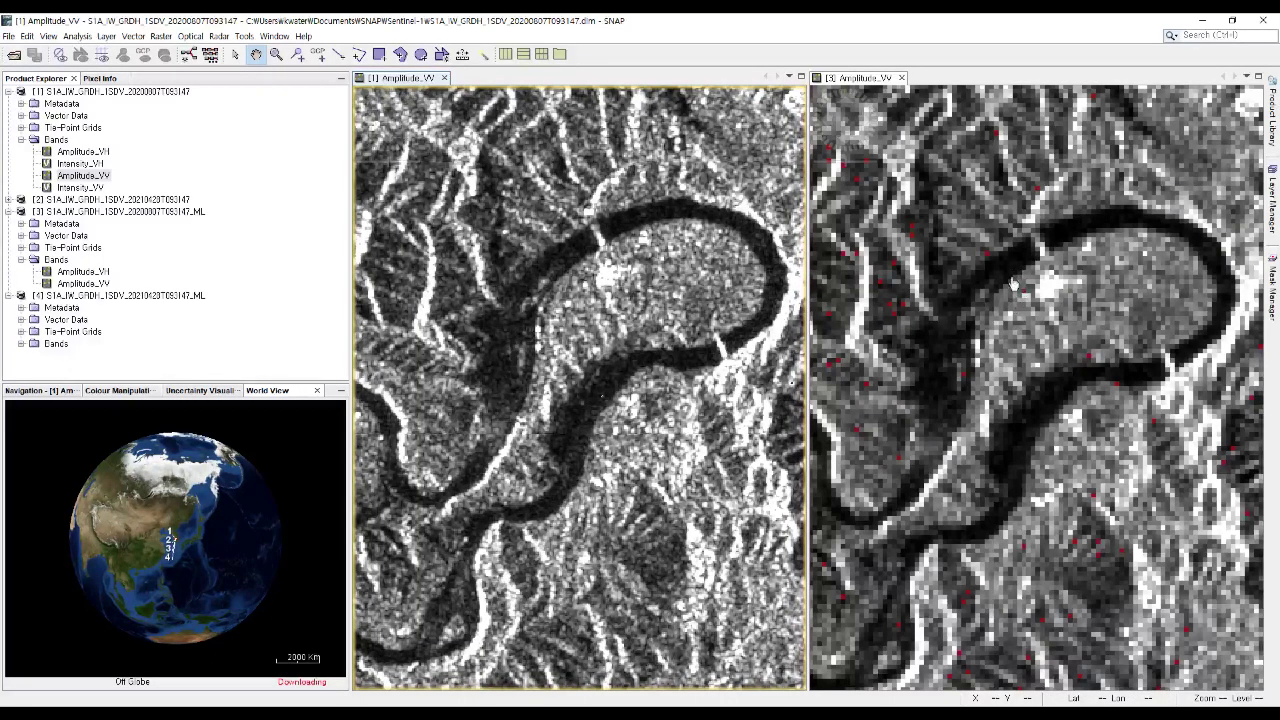
{"action": "left_click_drag", "start_coordinate": [718, 325], "coordinate": [721, 308]}
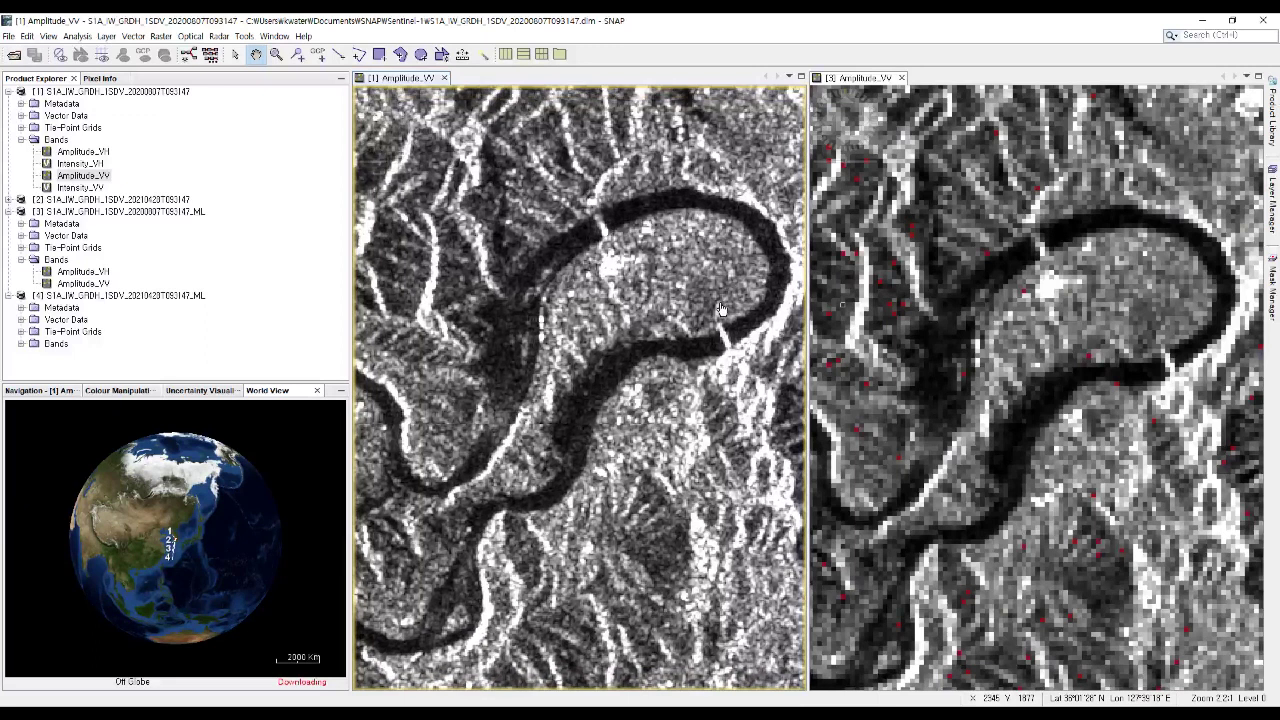
Close both Amplitude_VV image views and collapse the expanded products in the product tree
{"action": "left_click", "coordinate": [902, 78]}
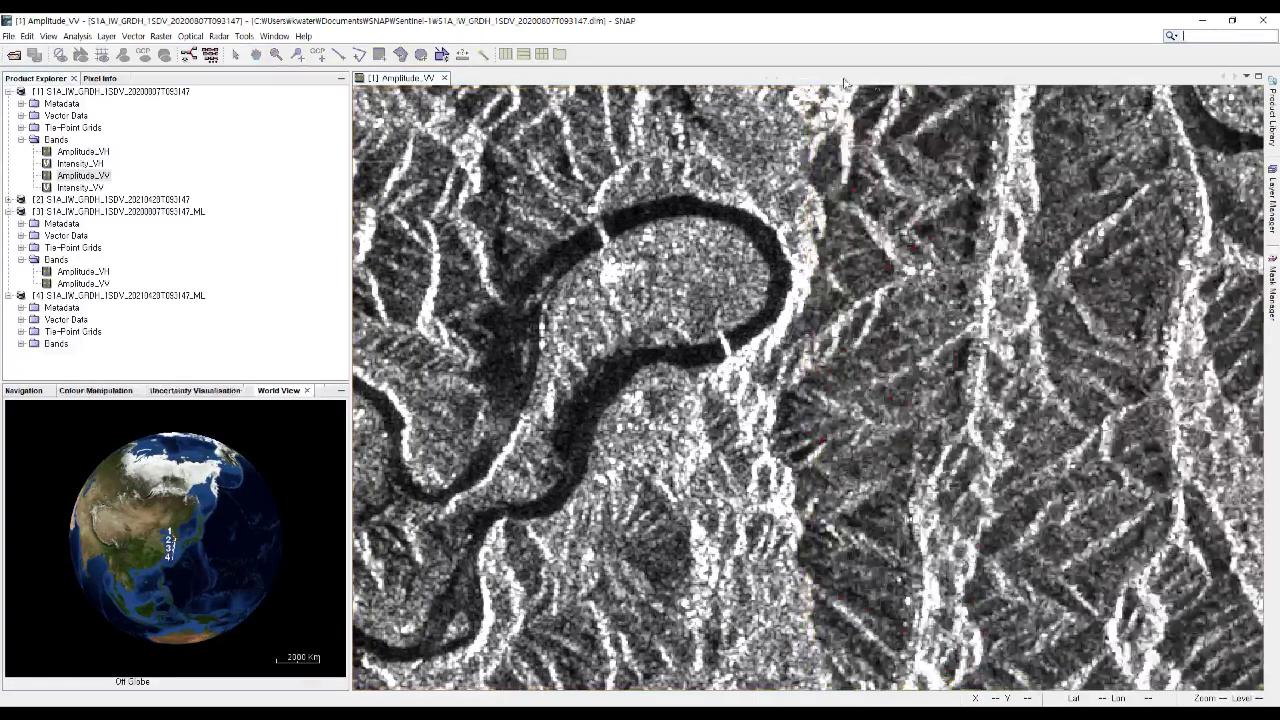
{"action": "left_click", "coordinate": [444, 78]}
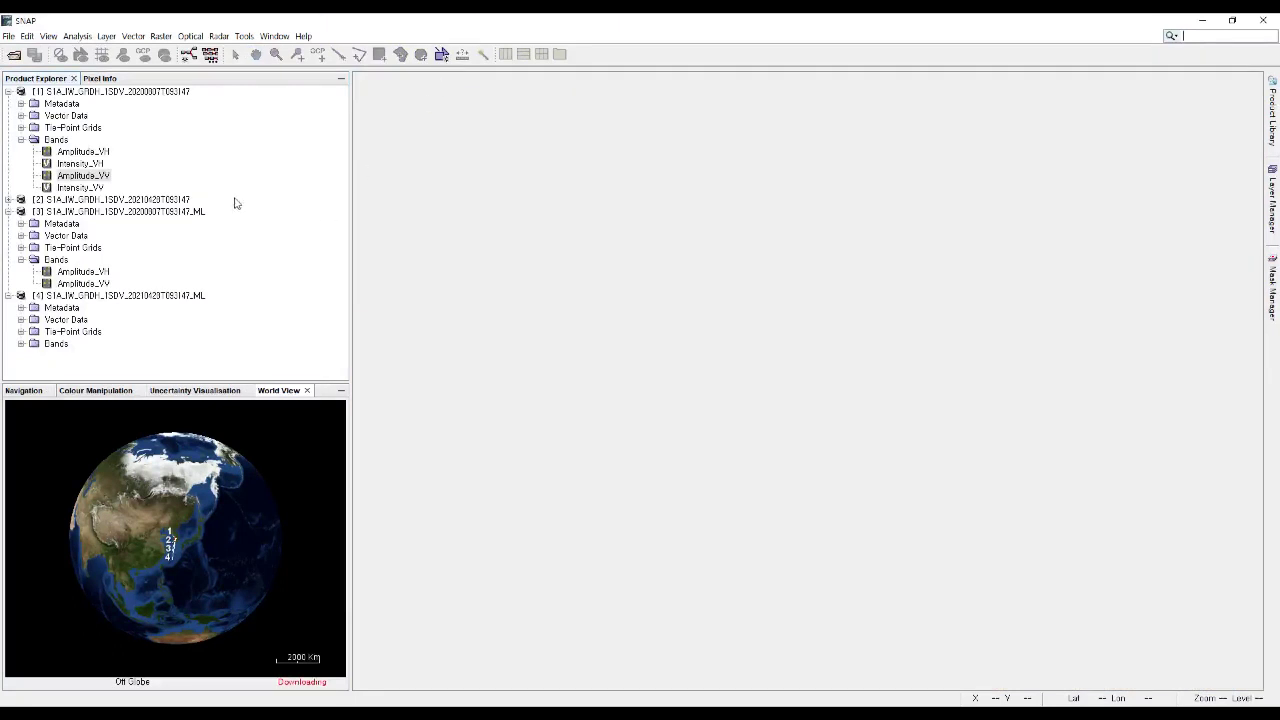
{"action": "left_click", "coordinate": [20, 140]}
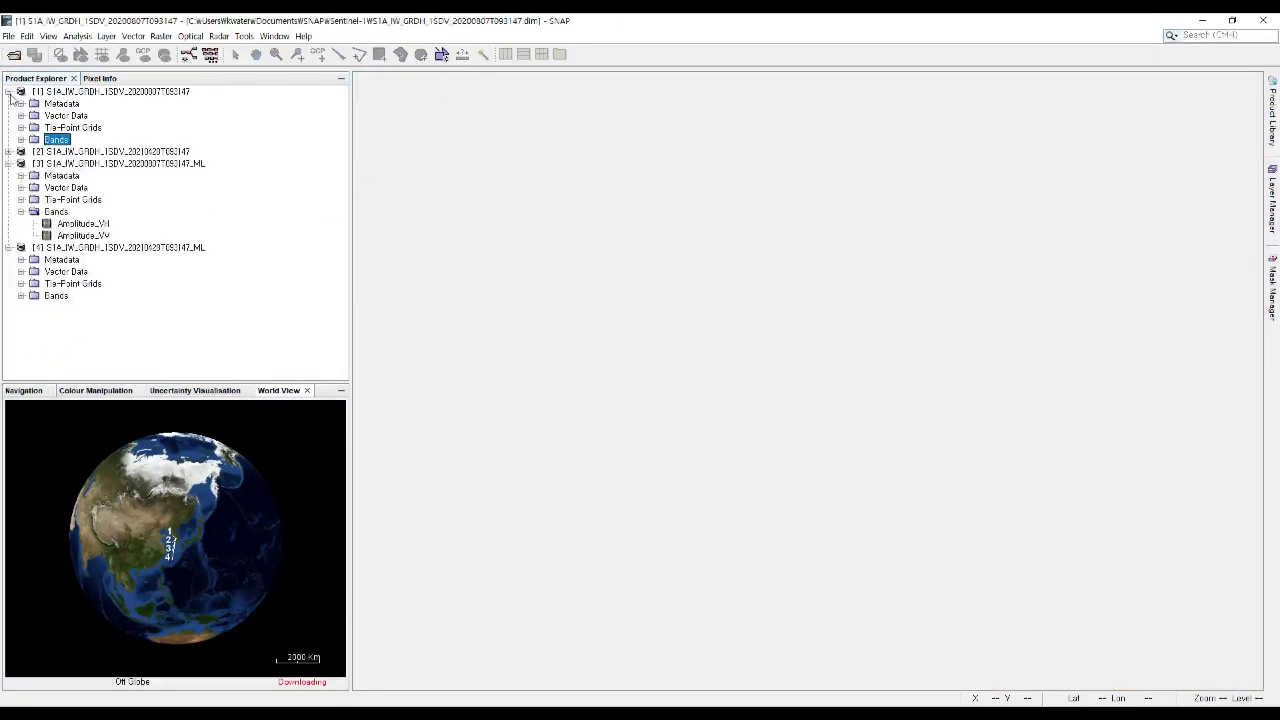
{"action": "left_click", "coordinate": [8, 92]}
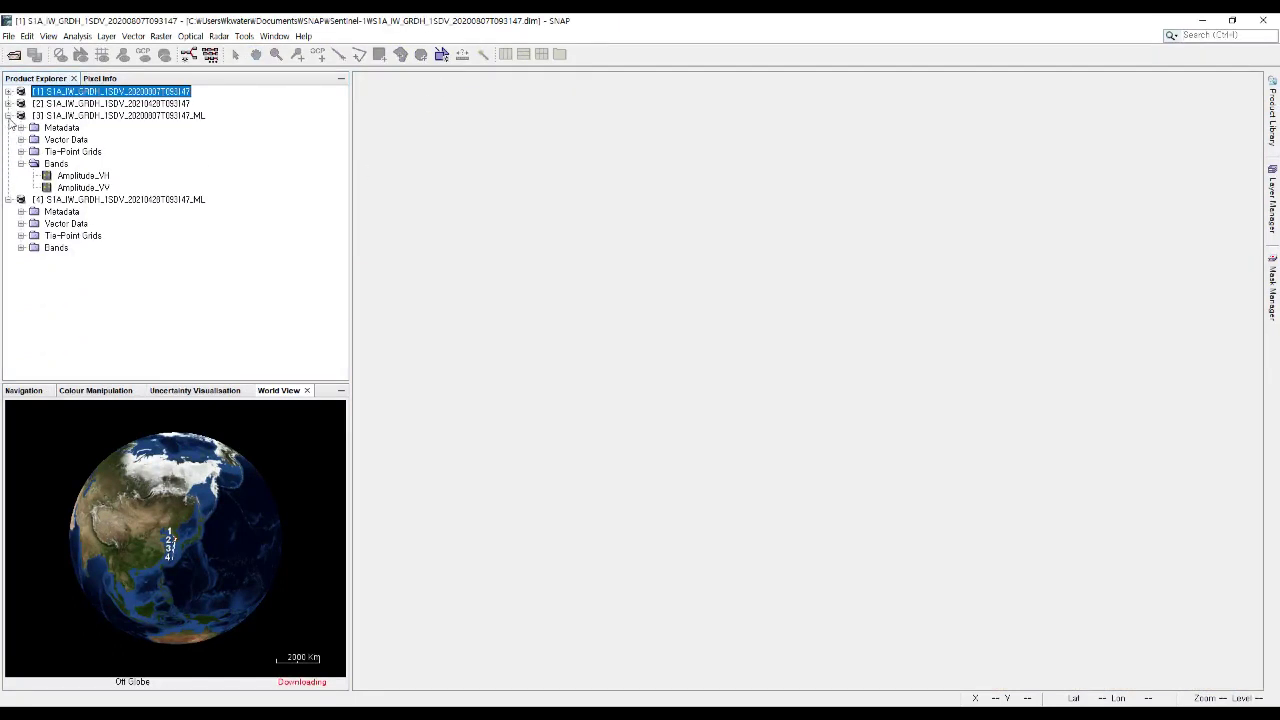
{"action": "left_click", "coordinate": [8, 116]}
{"action": "left_click", "coordinate": [8, 128]}
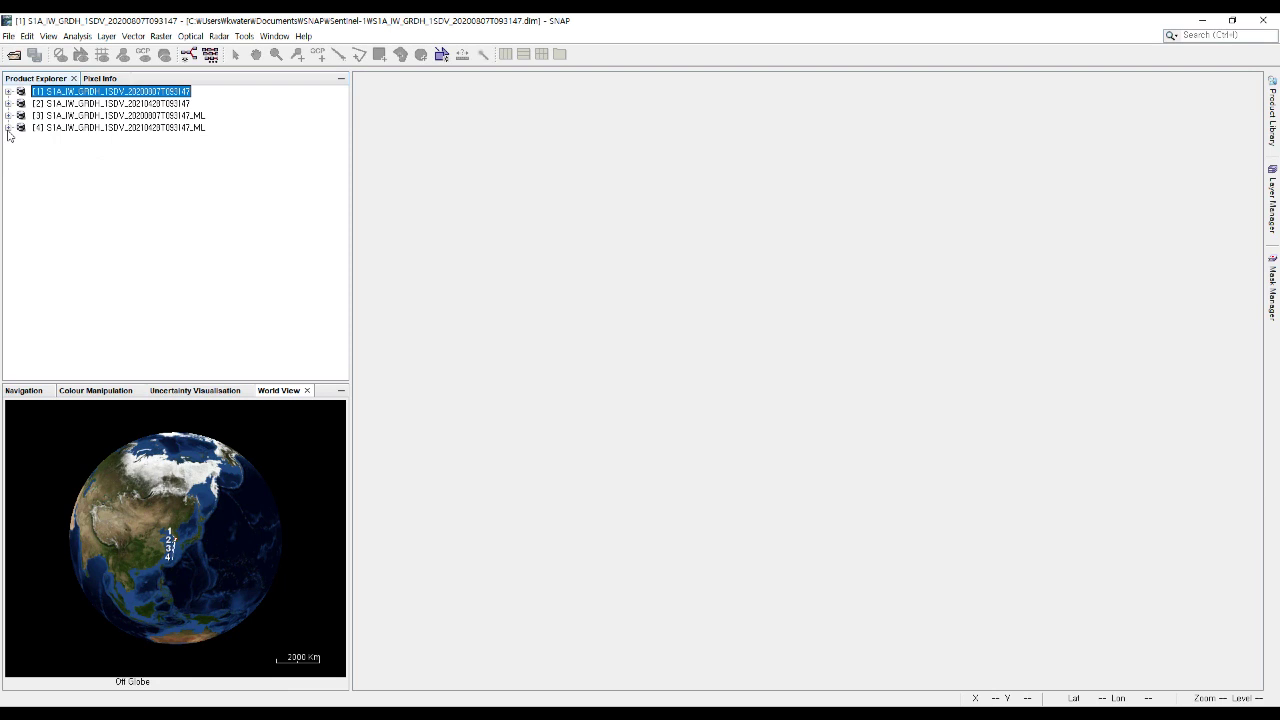
Check the processing parameters and run radiometric Calibration on S1A_IW_GRDH_1SDV_20200807T093147_ML with sigma0 band output, saved as BEAM-DIMAP
{"action": "left_click", "coordinate": [214, 39]}
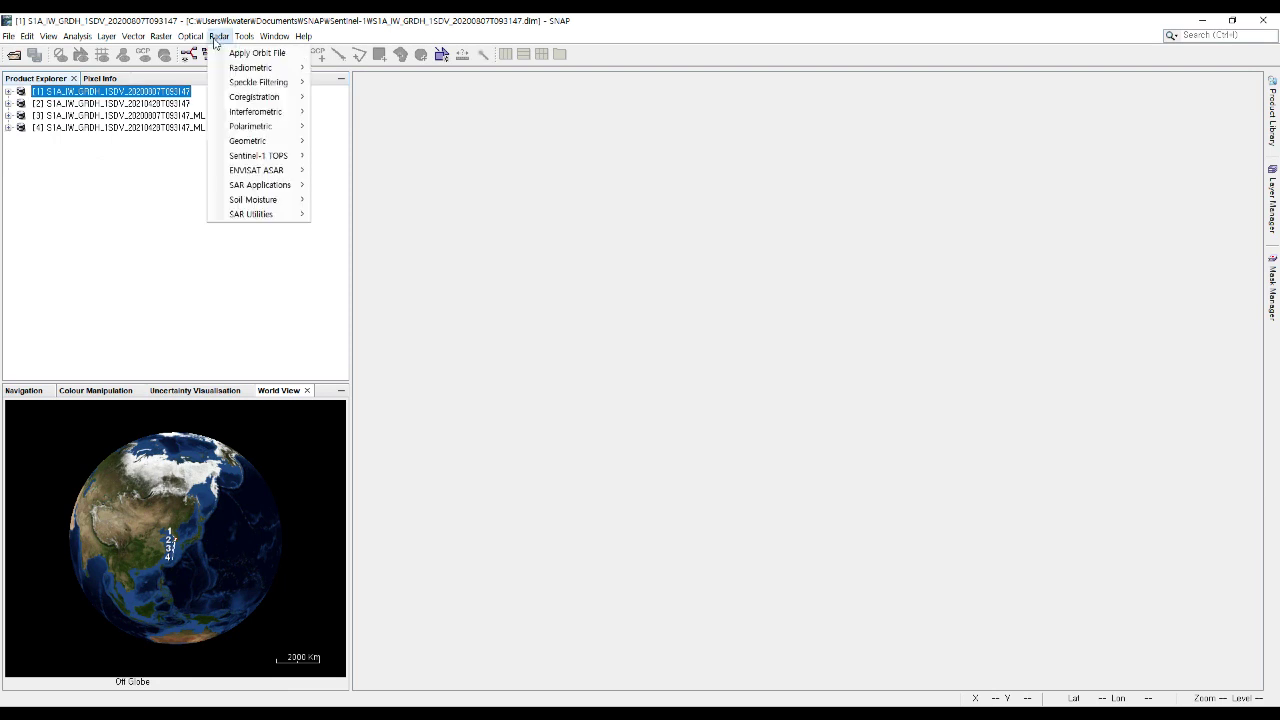
{"action": "mouse_move", "coordinate": [231, 68]}
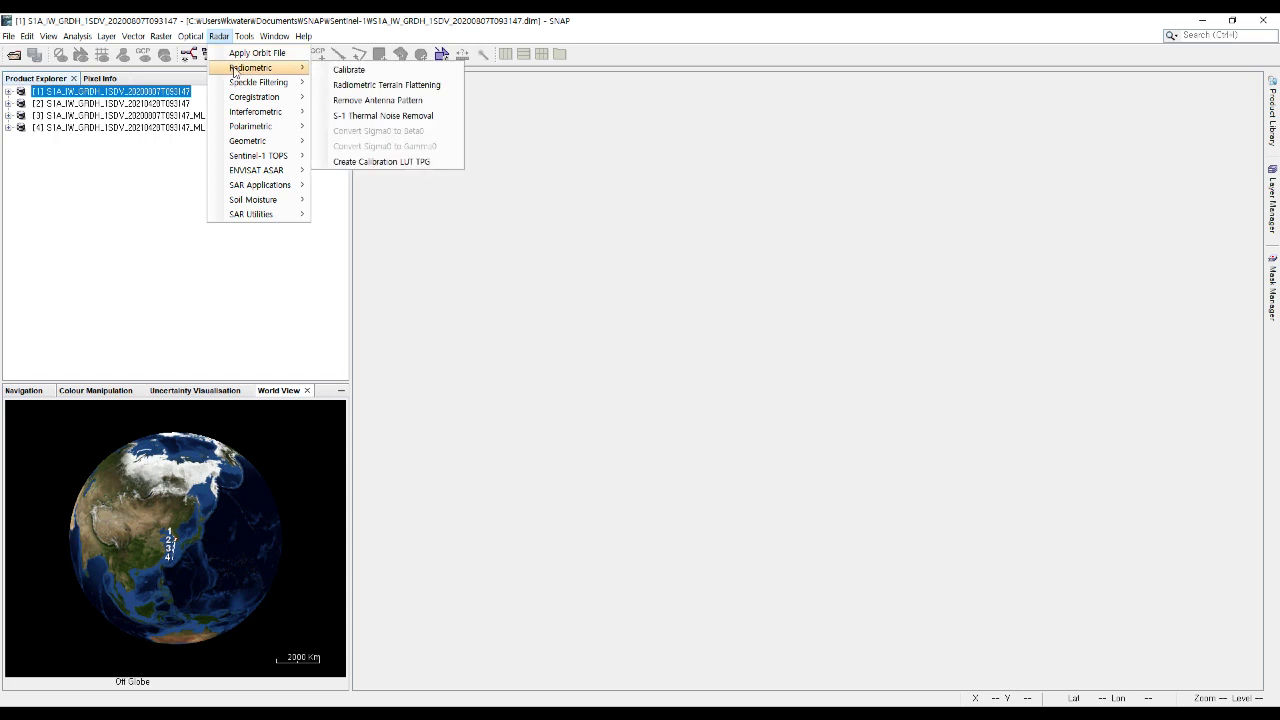
{"action": "left_click", "coordinate": [350, 71]}
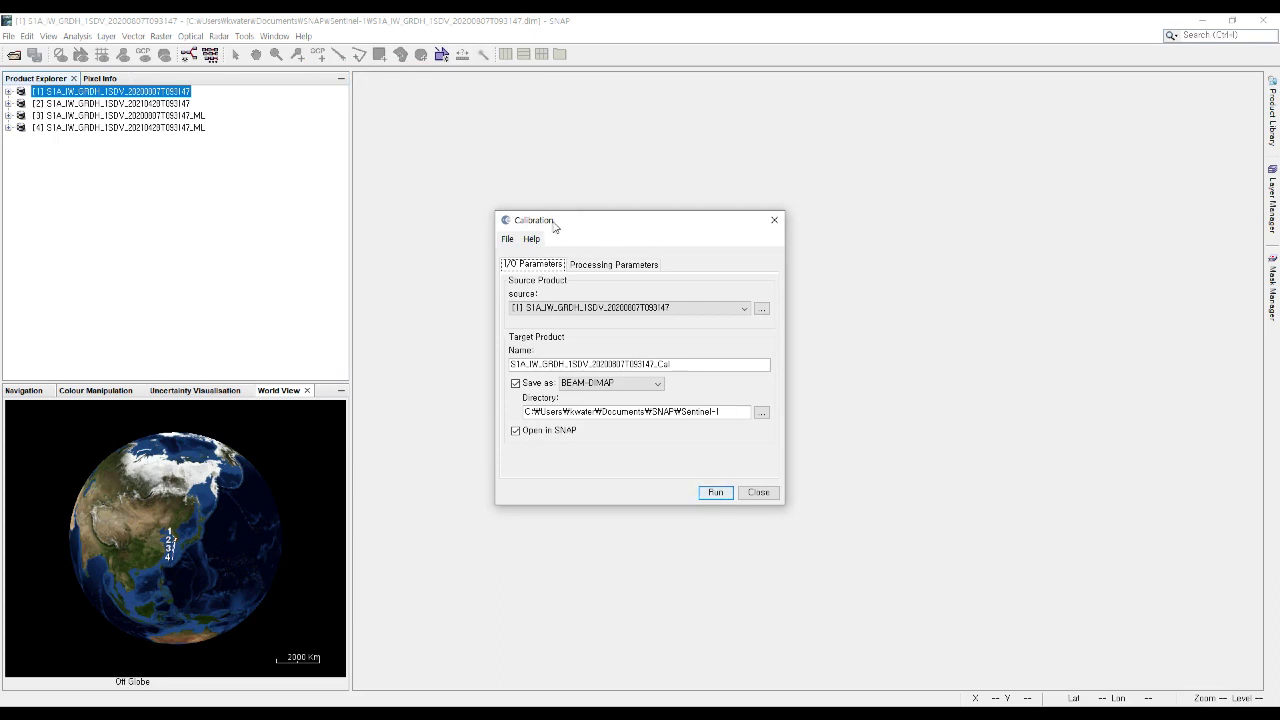
{"action": "left_click", "coordinate": [565, 309]}
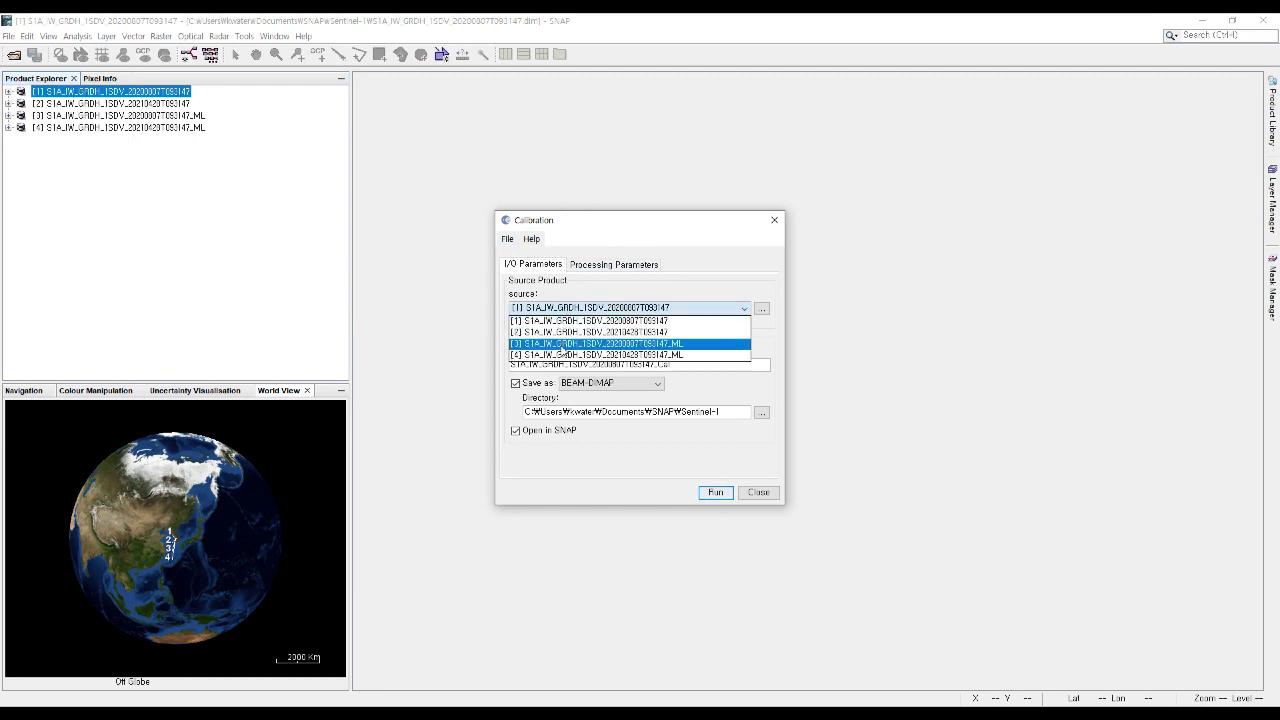
{"action": "left_click", "coordinate": [561, 346]}
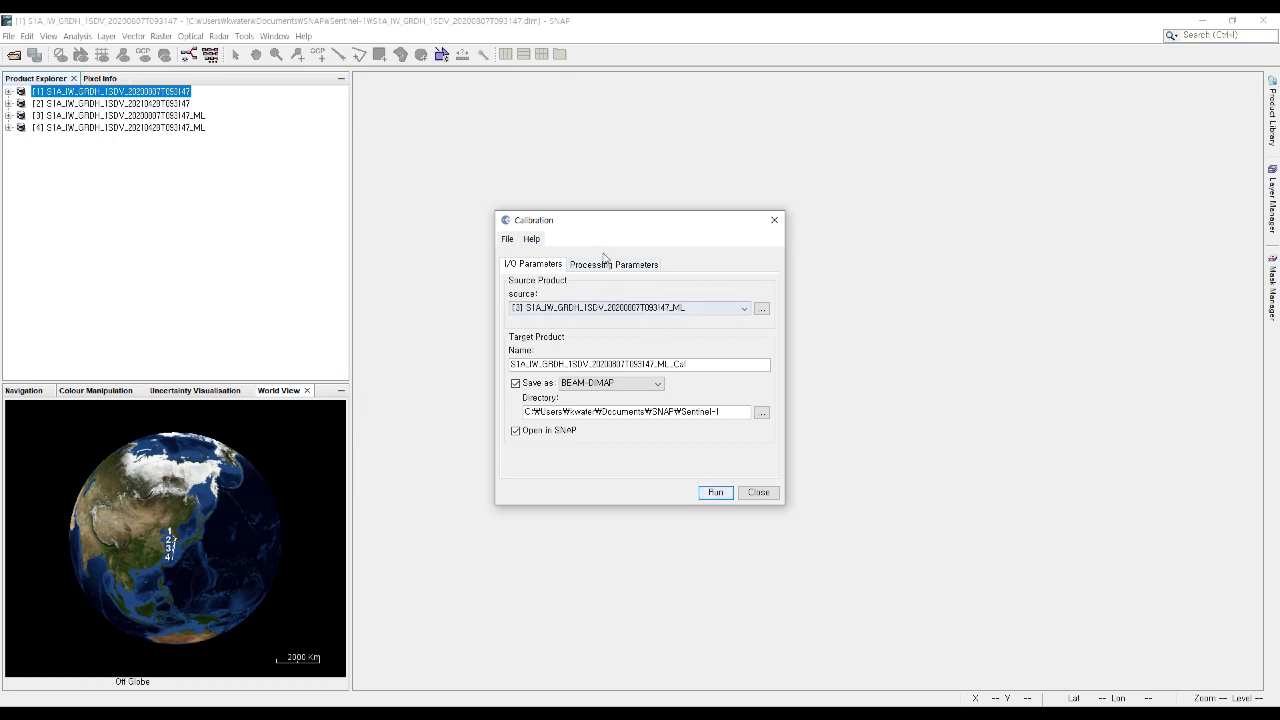
{"action": "left_click", "coordinate": [603, 266]}
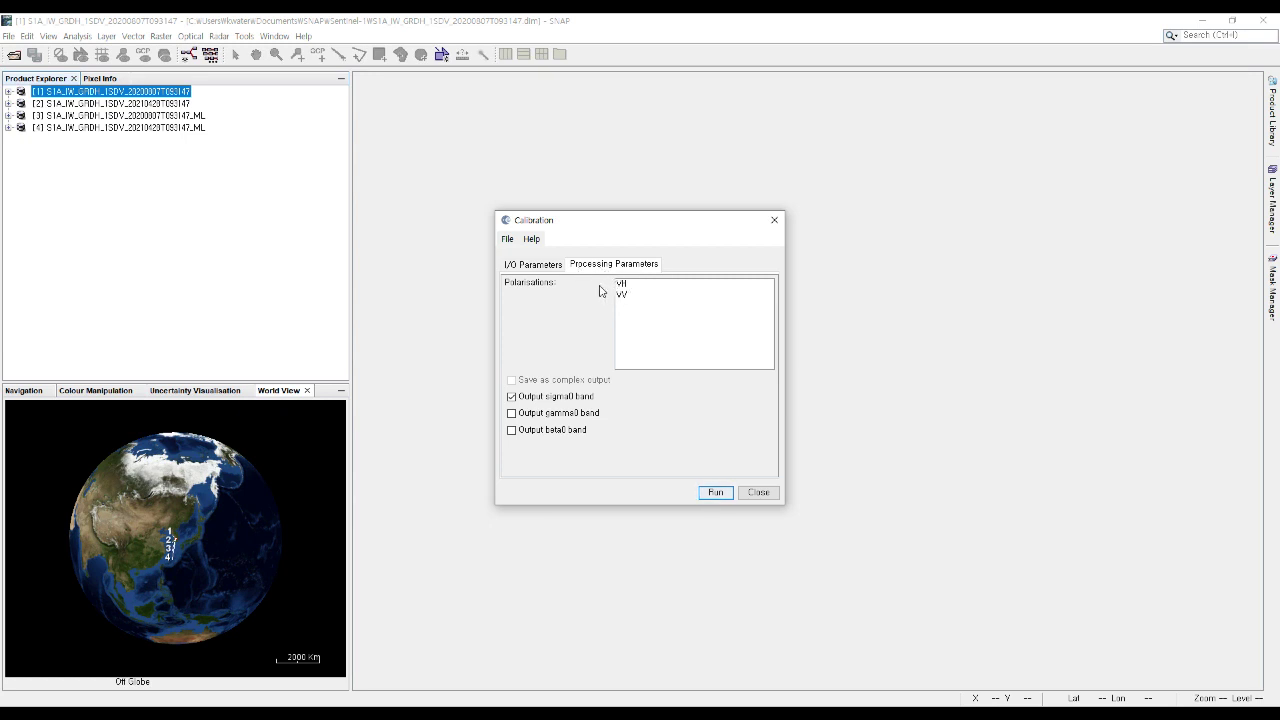
{"action": "left_click", "coordinate": [546, 267]}
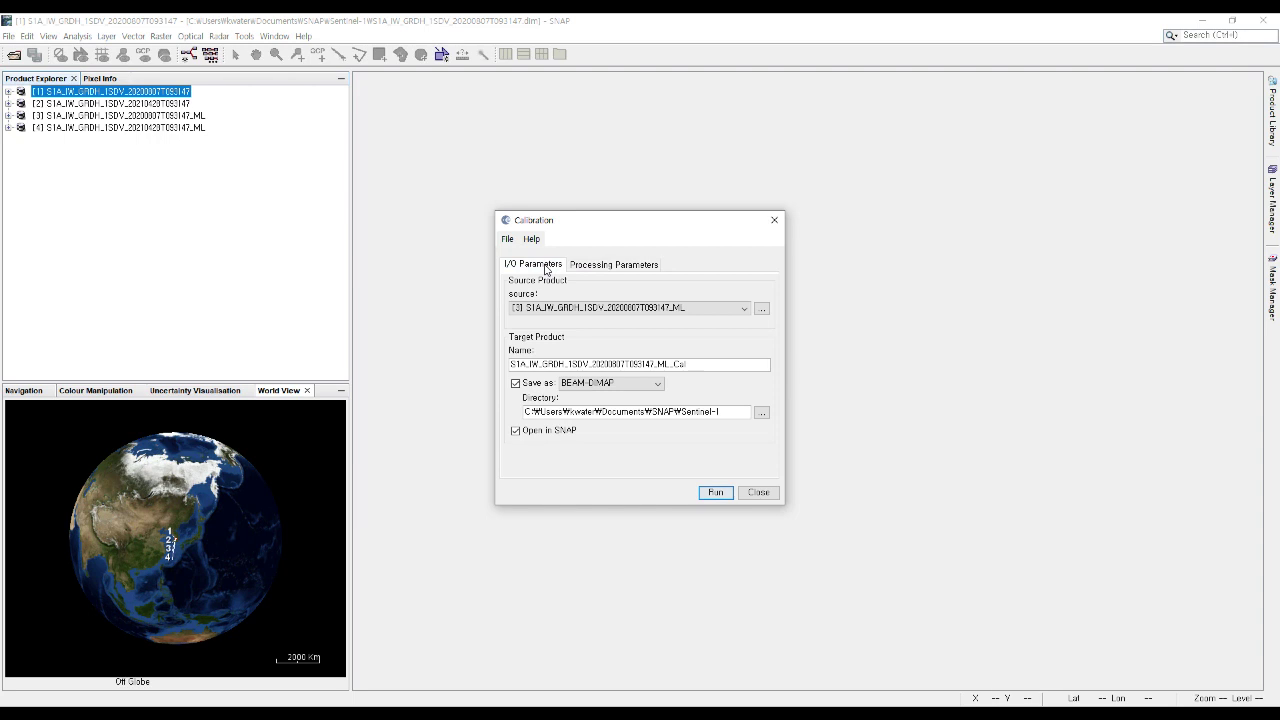
{"action": "left_click", "coordinate": [718, 494]}
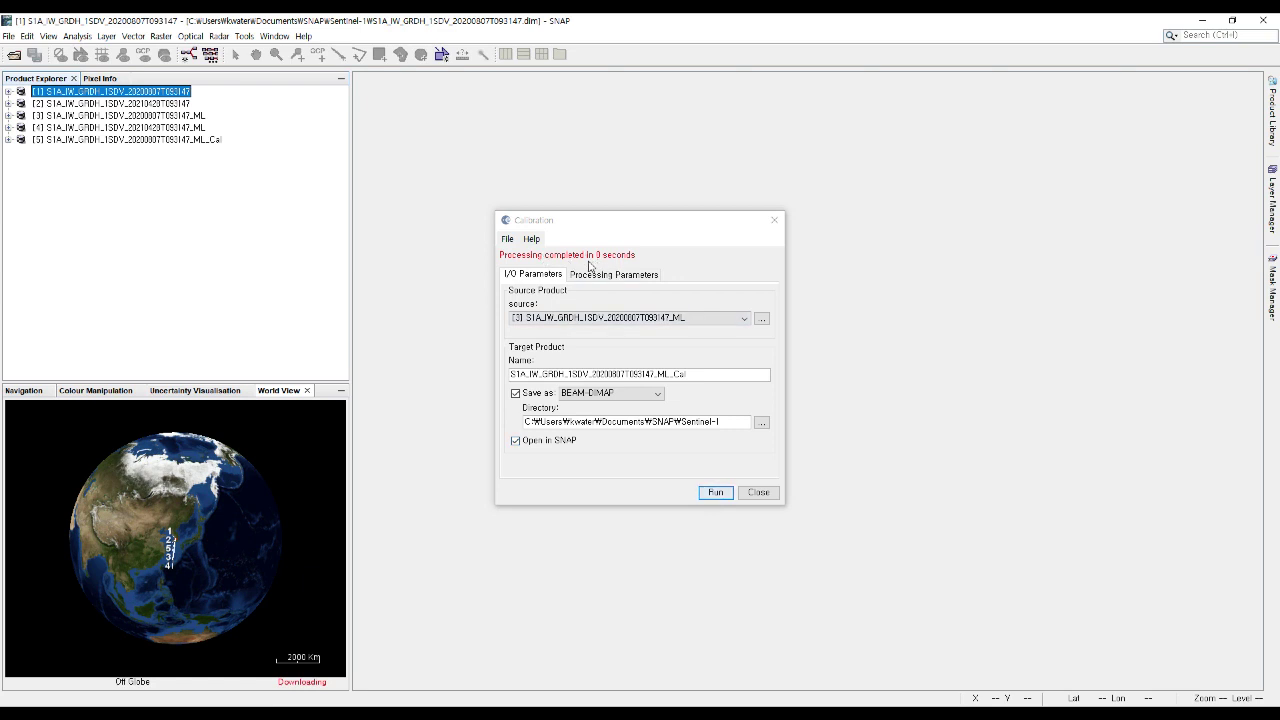
Run Calibration on S1A_IW_GRDH_1SDV_20210428T093147_ML with sigma0 band output, then close the calibration dialog
{"action": "left_click", "coordinate": [643, 319]}
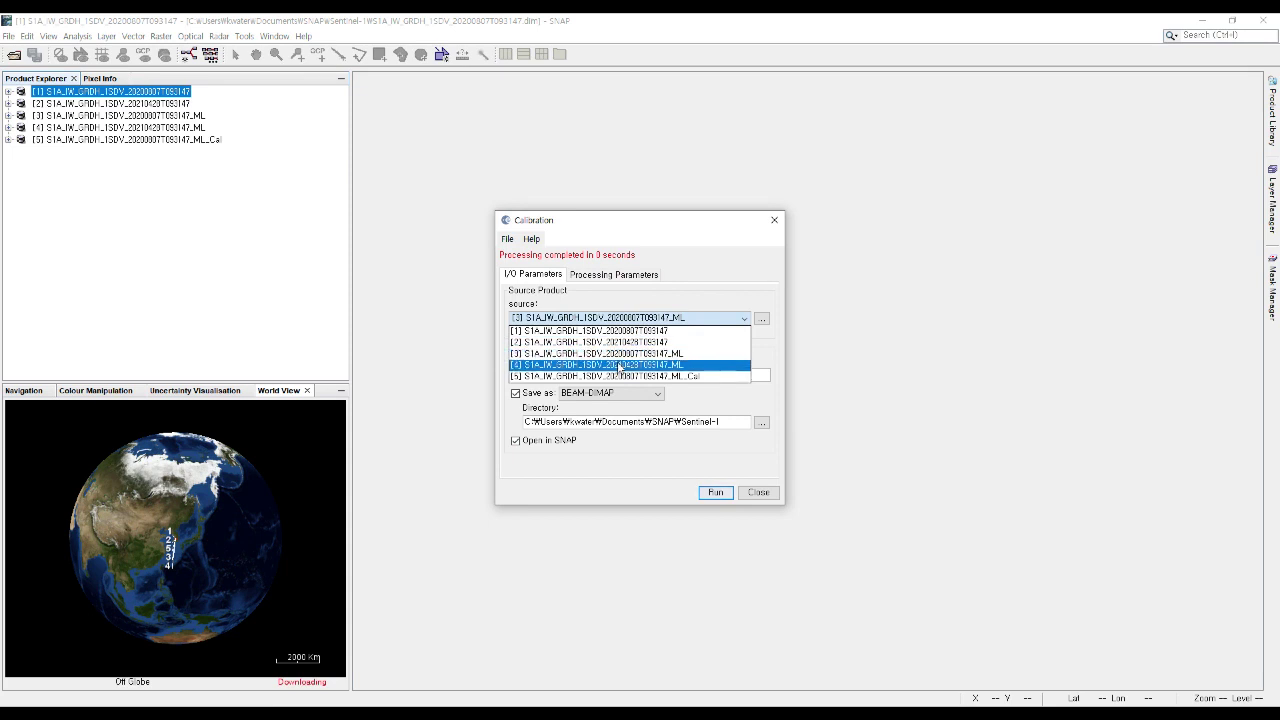
{"action": "left_click", "coordinate": [621, 366]}
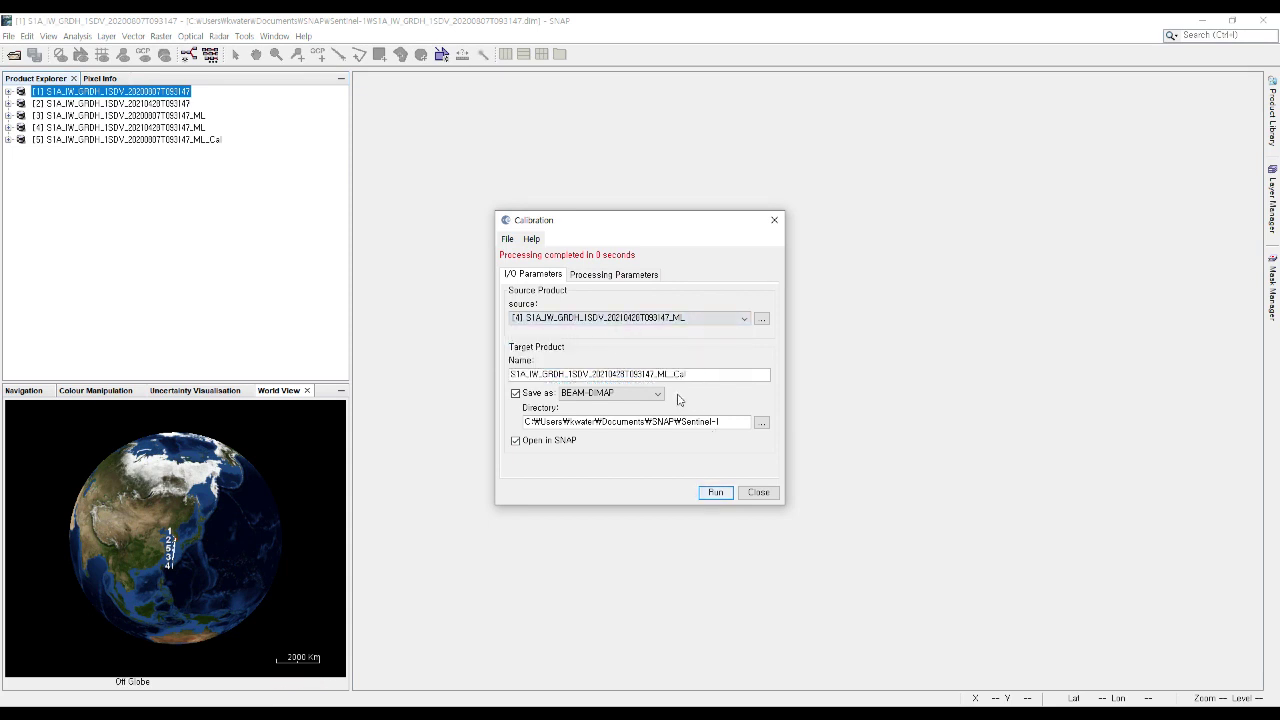
{"action": "left_click", "coordinate": [598, 276]}
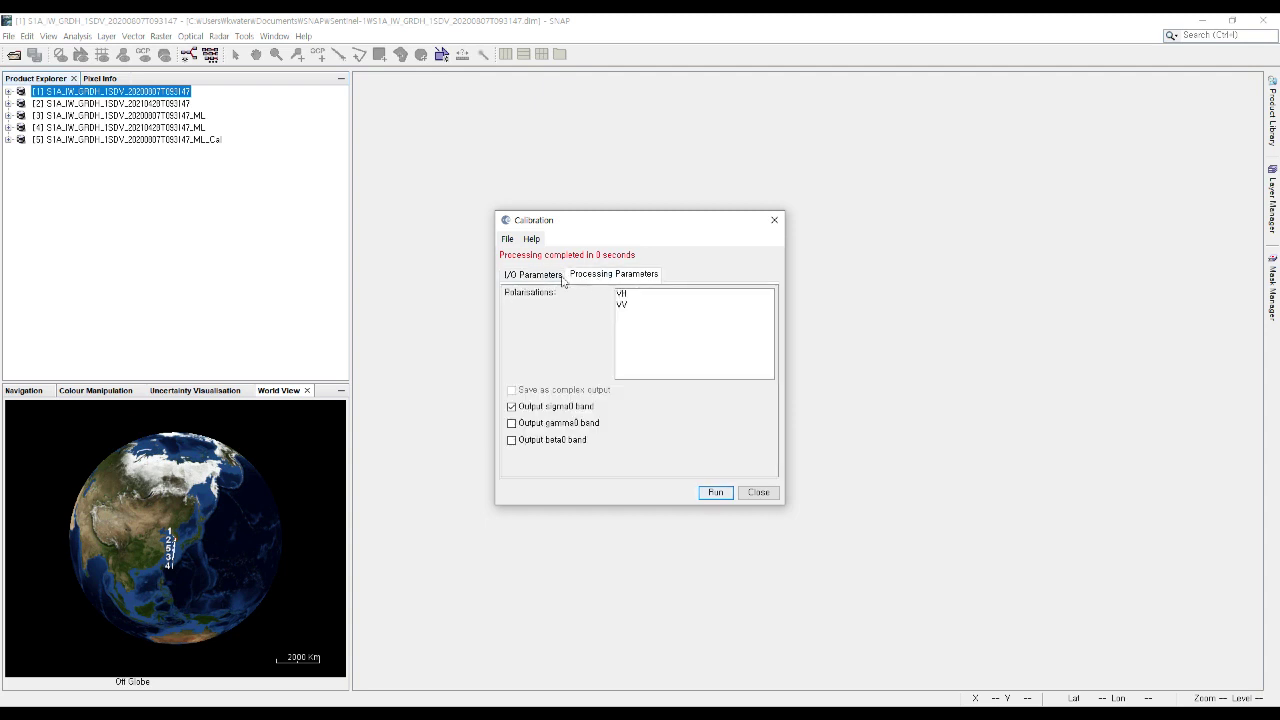
{"action": "left_click", "coordinate": [535, 280]}
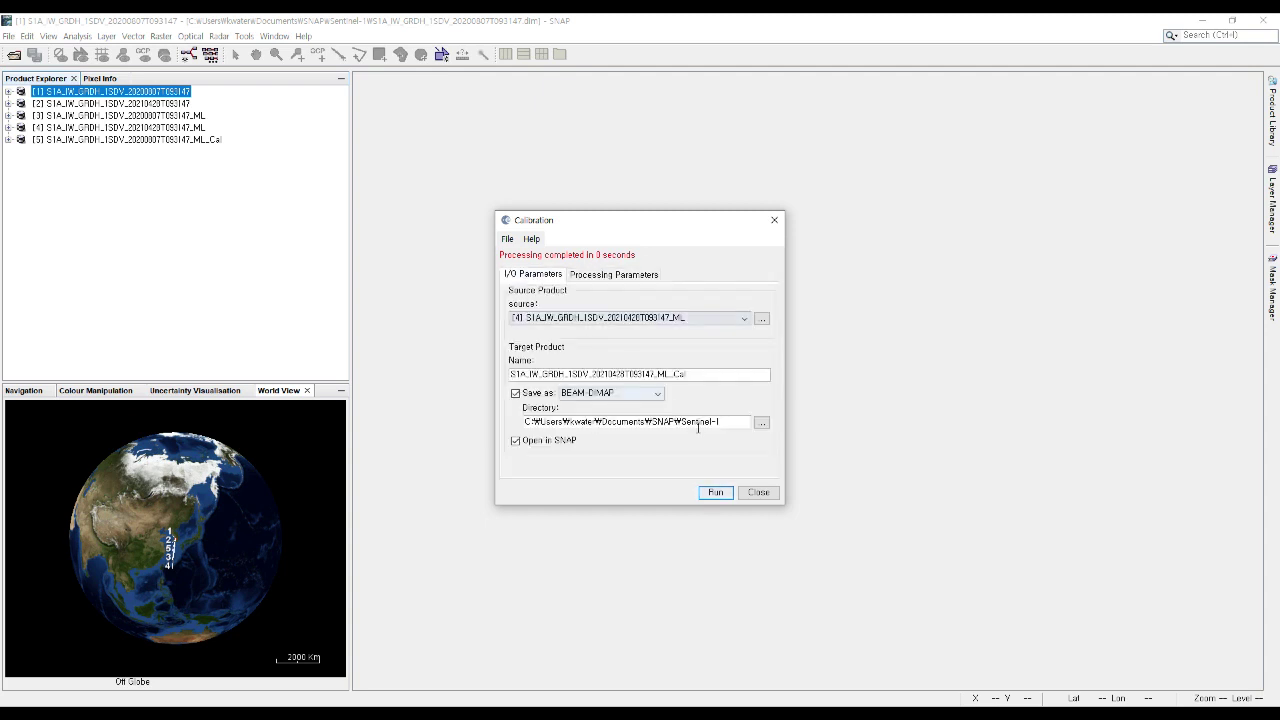
{"action": "left_click", "coordinate": [717, 492]}
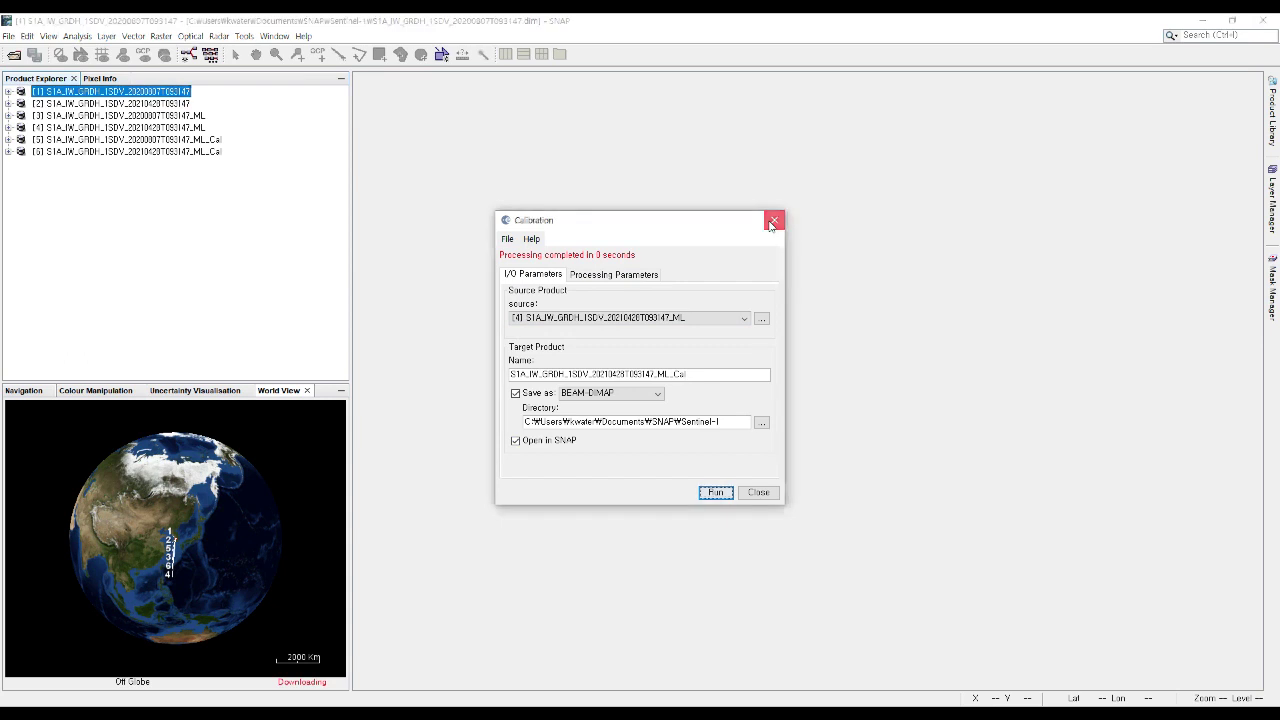
{"action": "left_click", "coordinate": [772, 222]}
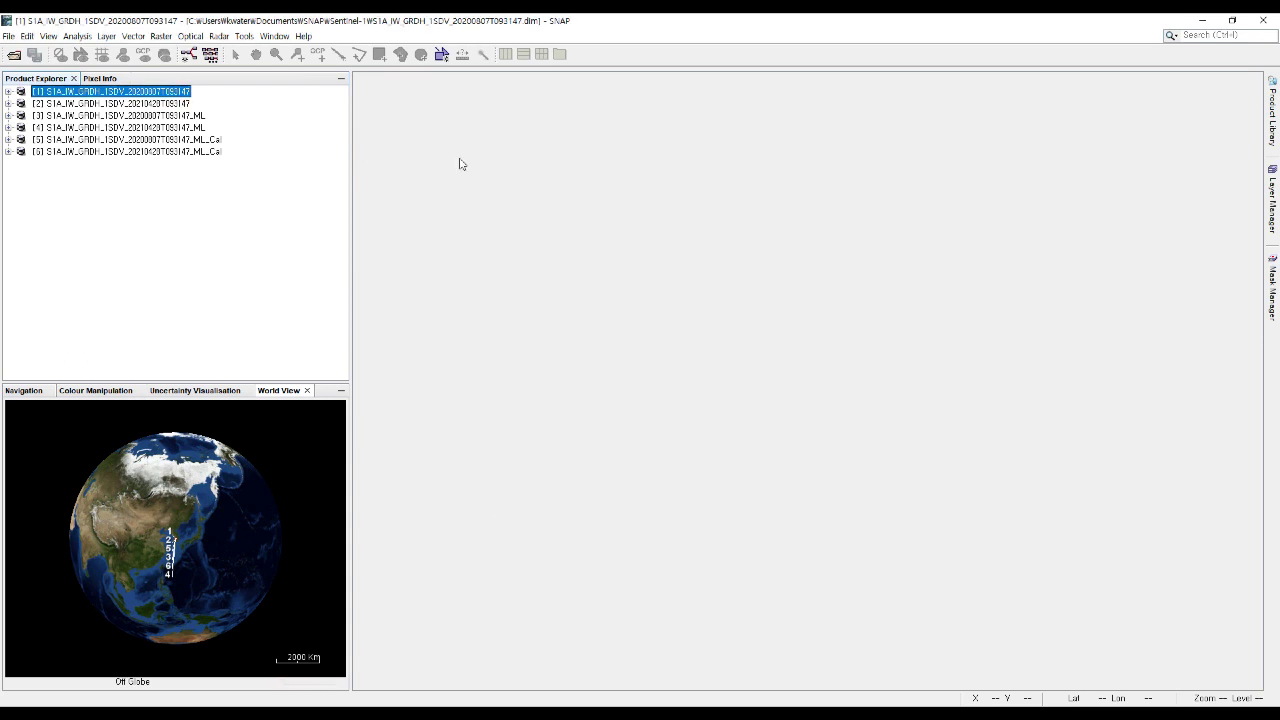
Expand the bands of both calibrated ML_Cal products and display the Sigma0_VV band of each
{"action": "left_click", "coordinate": [8, 140]}
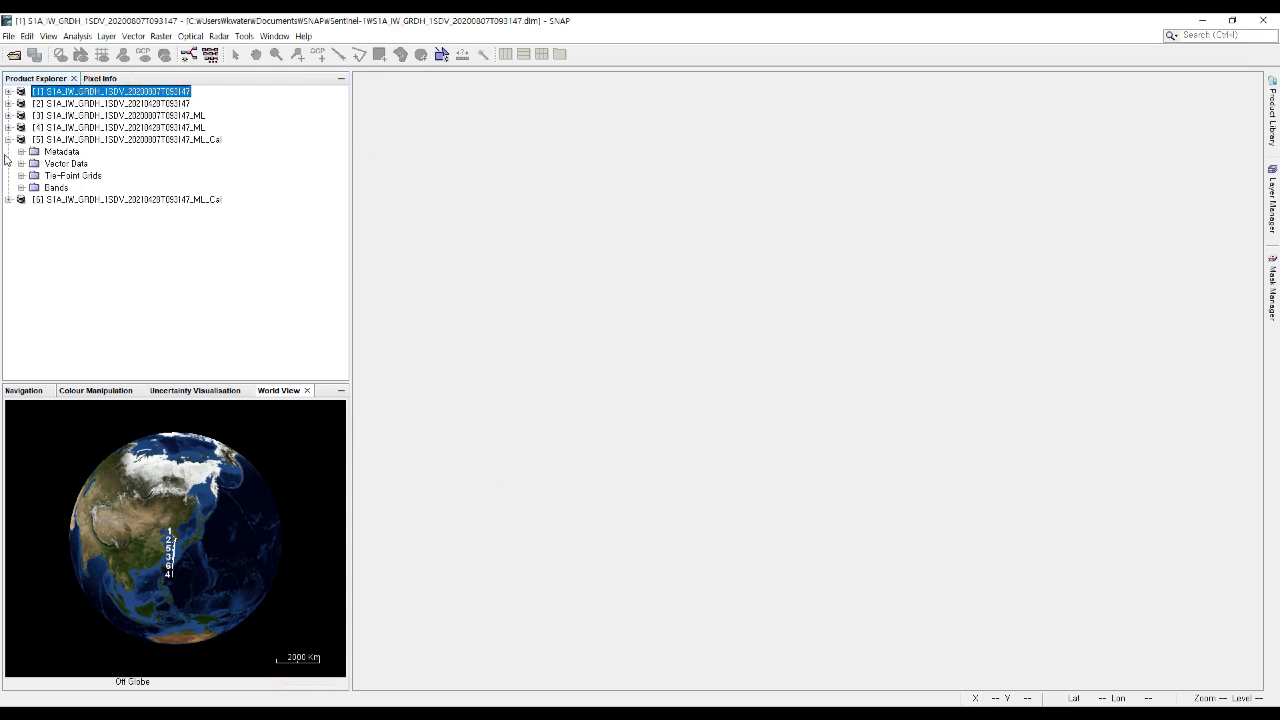
{"action": "left_click", "coordinate": [8, 200]}
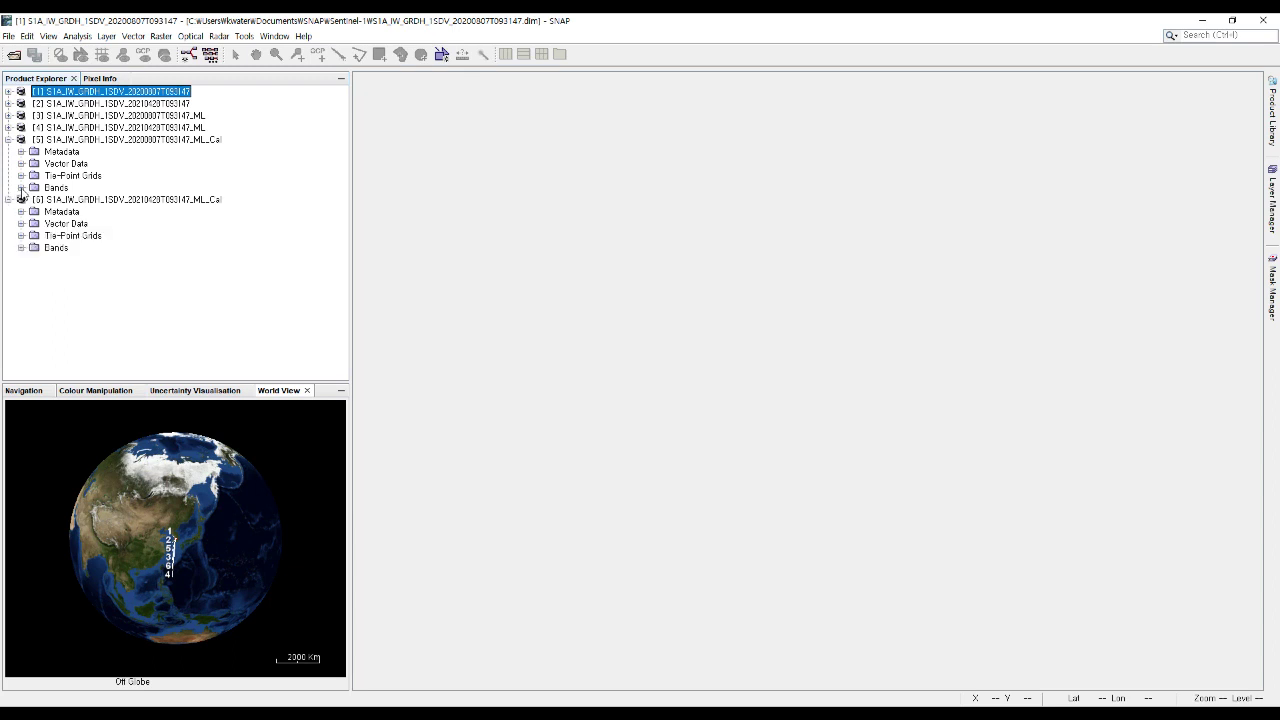
{"action": "left_click", "coordinate": [21, 188]}
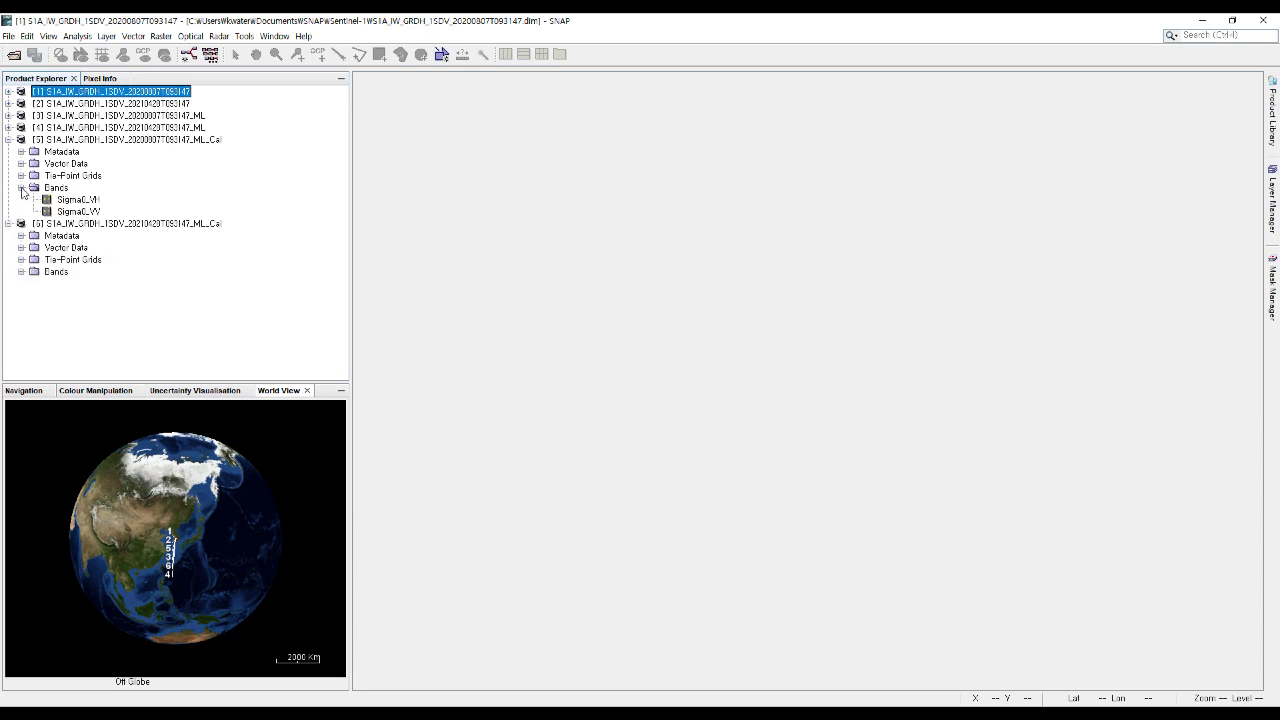
{"action": "left_click", "coordinate": [21, 272]}
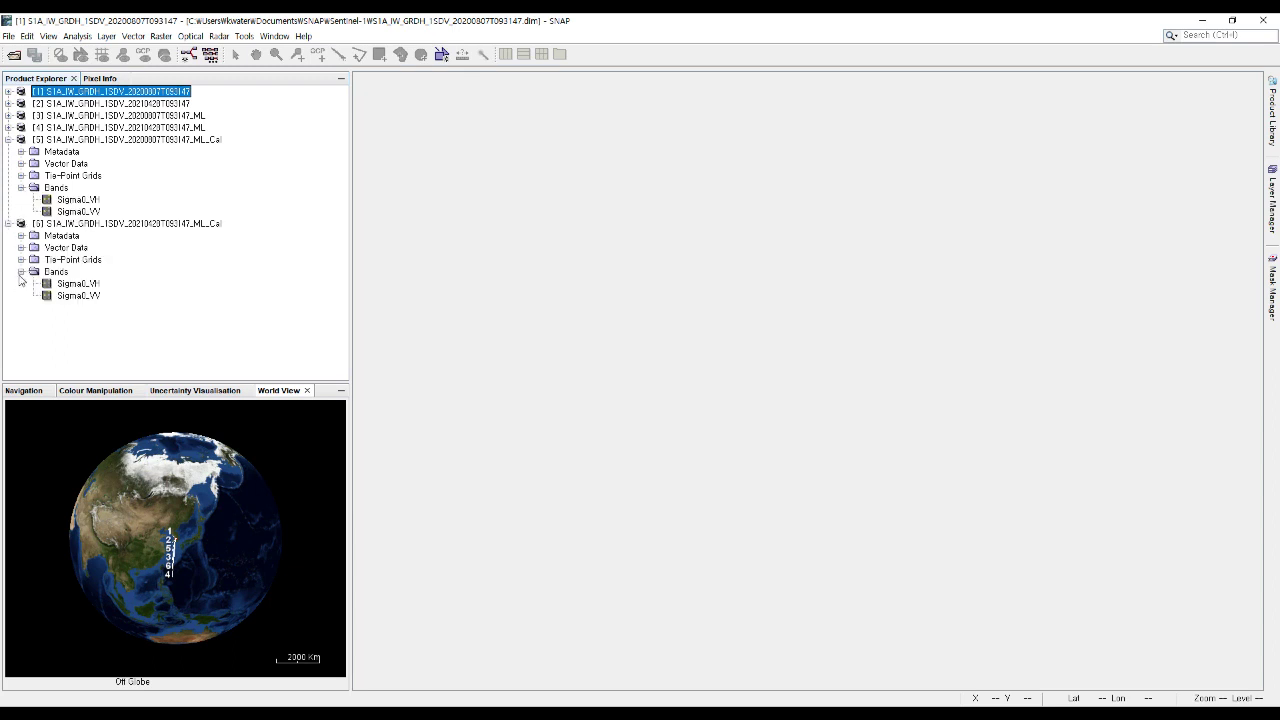
{"action": "double_click", "coordinate": [93, 214]}
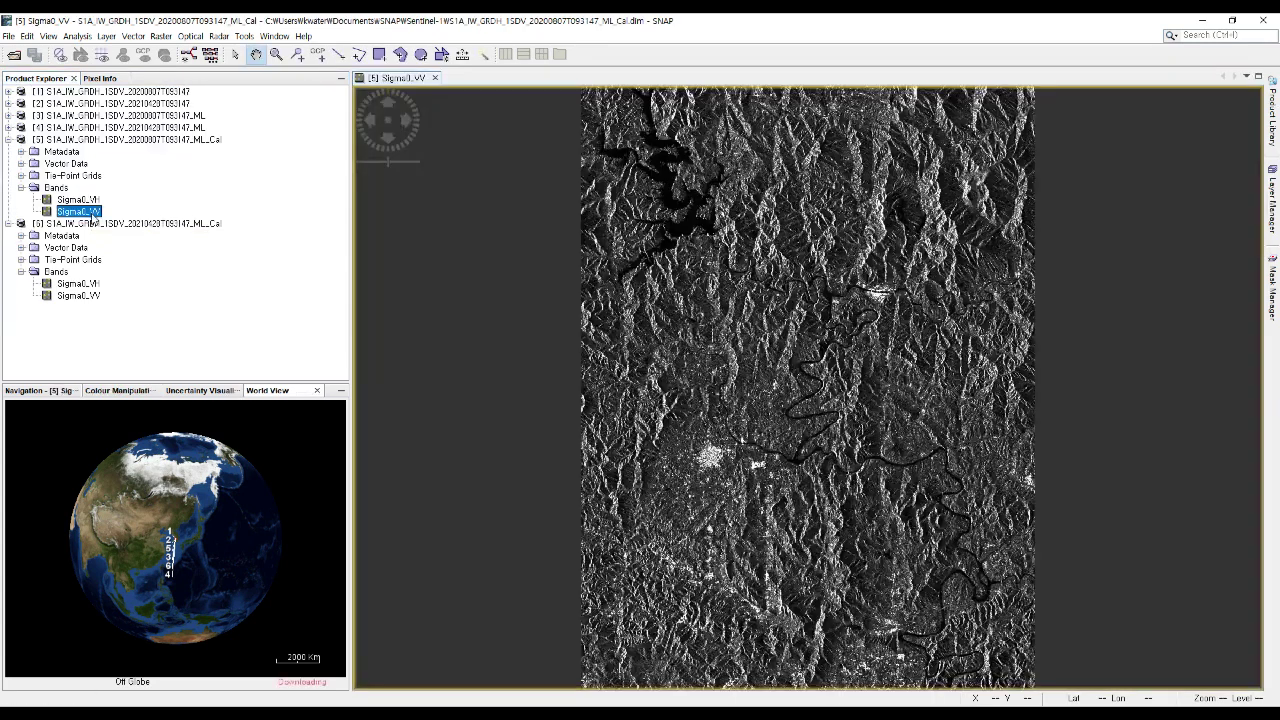
{"action": "double_click", "coordinate": [80, 296]}
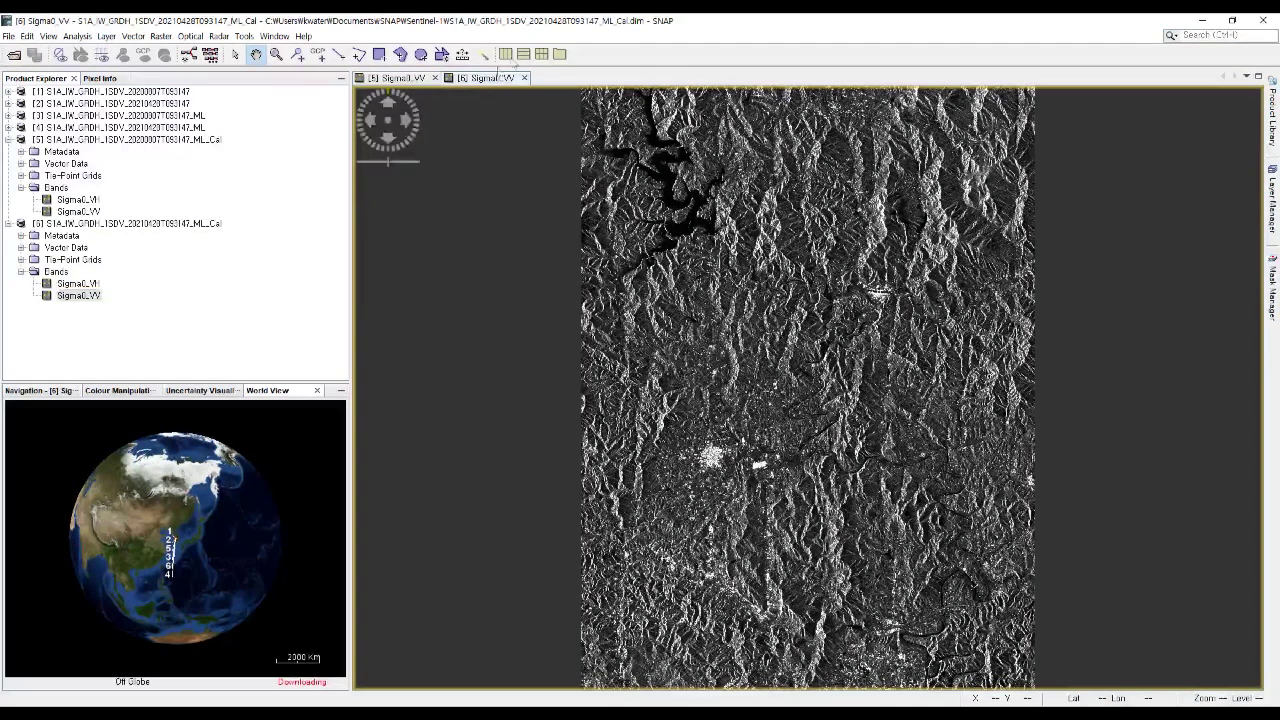
Tile the two Sigma0_VV views side by side and enlarge them on the winding river to compare both dates
{"action": "left_click", "coordinate": [506, 55]}
{"action": "left_click", "coordinate": [640, 400]}
{"action": "scroll", "coordinate": [640, 400], "scroll_direction": "up", "scroll_amount": 2}
{"action": "left_click_drag", "start_coordinate": [733, 297], "coordinate": [623, 282]}
{"action": "scroll", "coordinate": [625, 308], "scroll_direction": "up", "scroll_amount": 4}
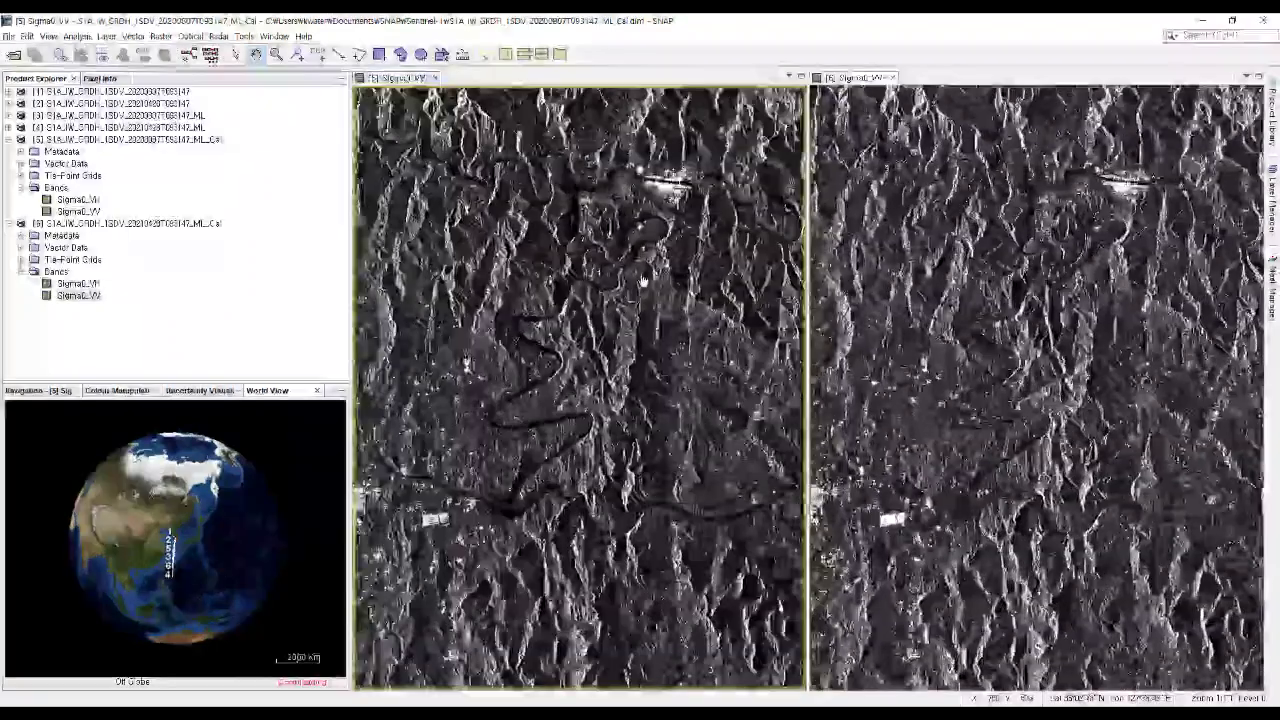
{"action": "scroll", "coordinate": [625, 308], "scroll_direction": "up", "scroll_amount": 2}
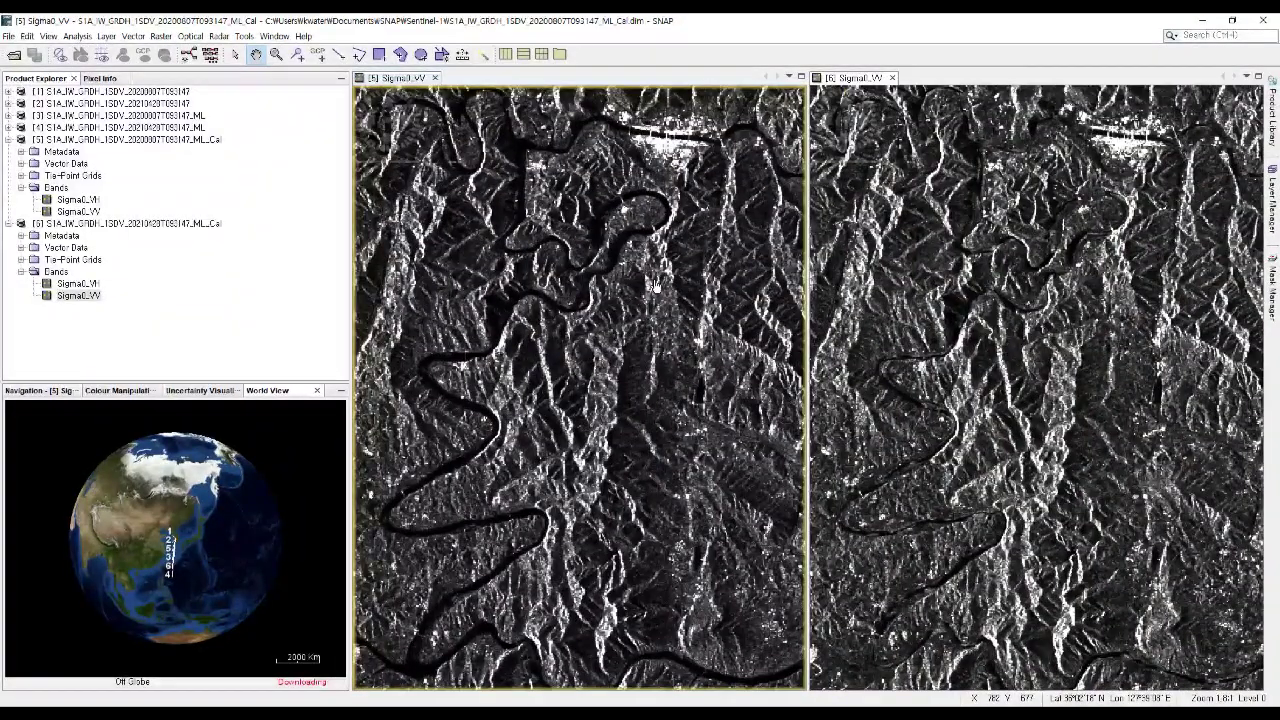
Examine the product footprints in the World View globe, enlarged on South Korea
{"action": "left_click_drag", "start_coordinate": [188, 508], "coordinate": [183, 556]}
{"action": "scroll", "coordinate": [183, 556], "scroll_direction": "up", "scroll_amount": 5}
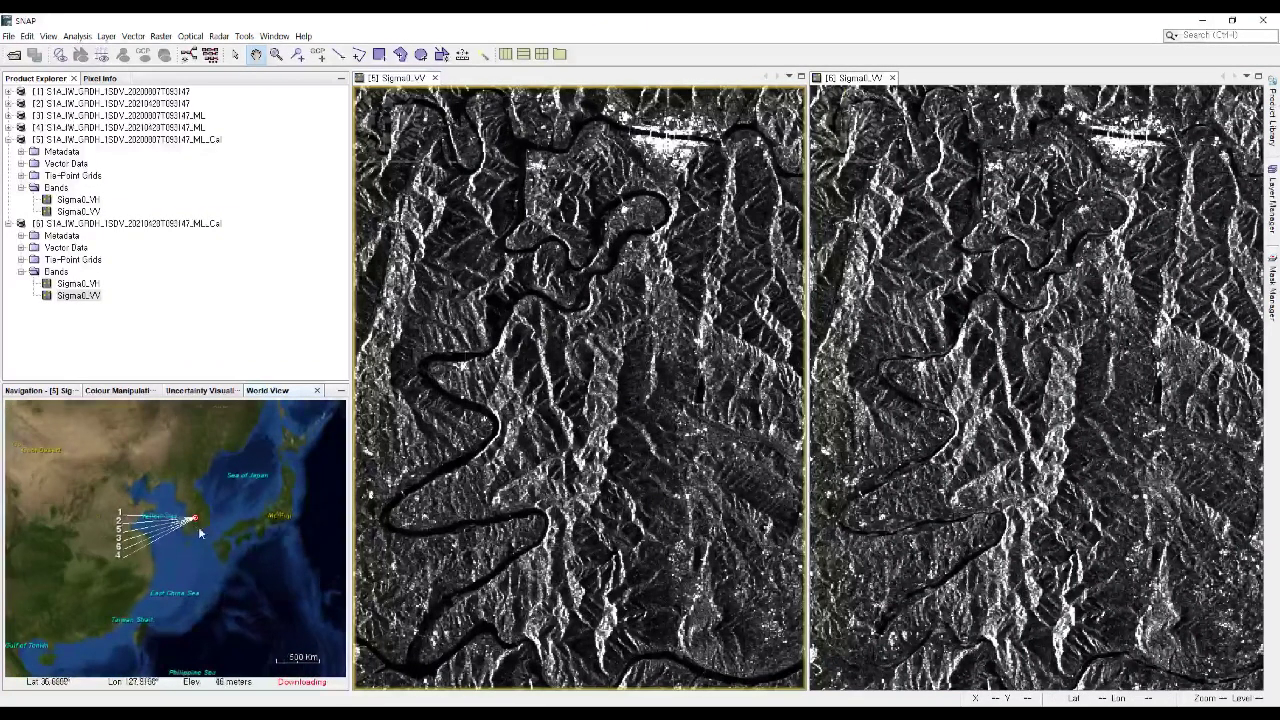
{"action": "scroll", "coordinate": [194, 528], "scroll_direction": "up", "scroll_amount": 5}
{"action": "left_click_drag", "start_coordinate": [293, 465], "coordinate": [195, 505]}
{"action": "scroll", "coordinate": [181, 517], "scroll_direction": "up", "scroll_amount": 3}
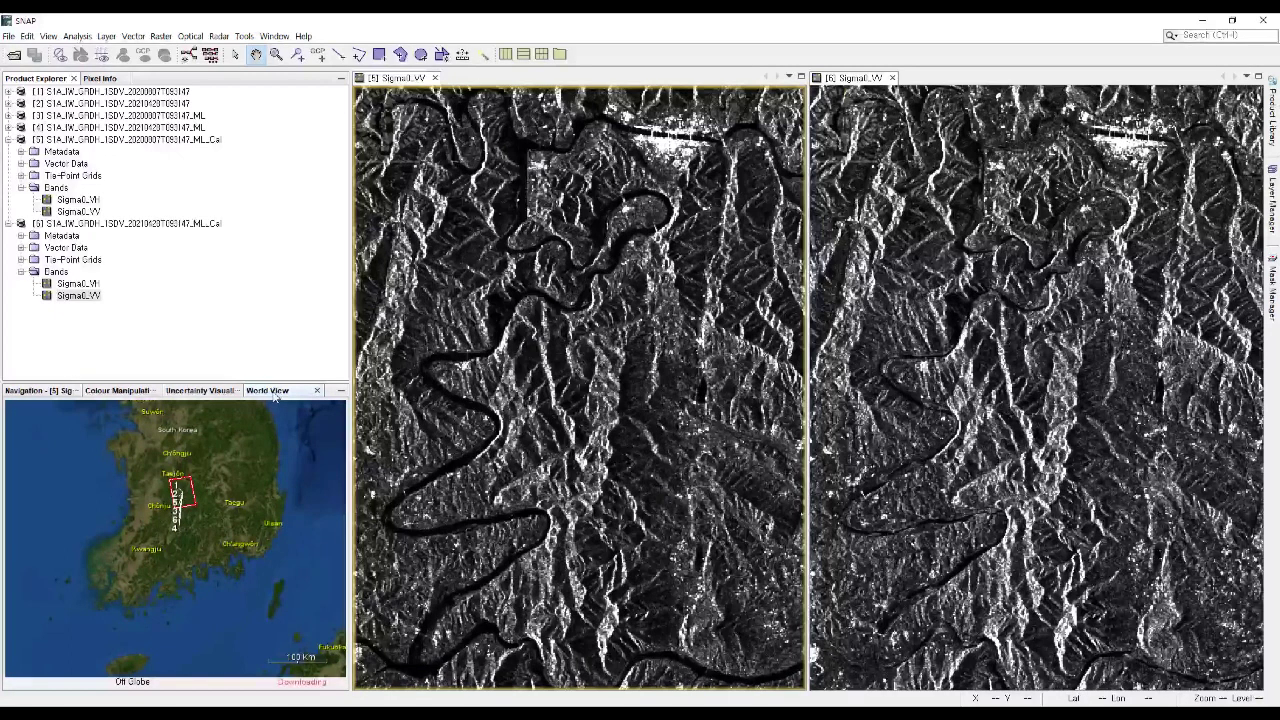
Inspect the Sigma0_VV histograms of both calibrated products in the colour manipulation tool
{"action": "left_click", "coordinate": [117, 391]}
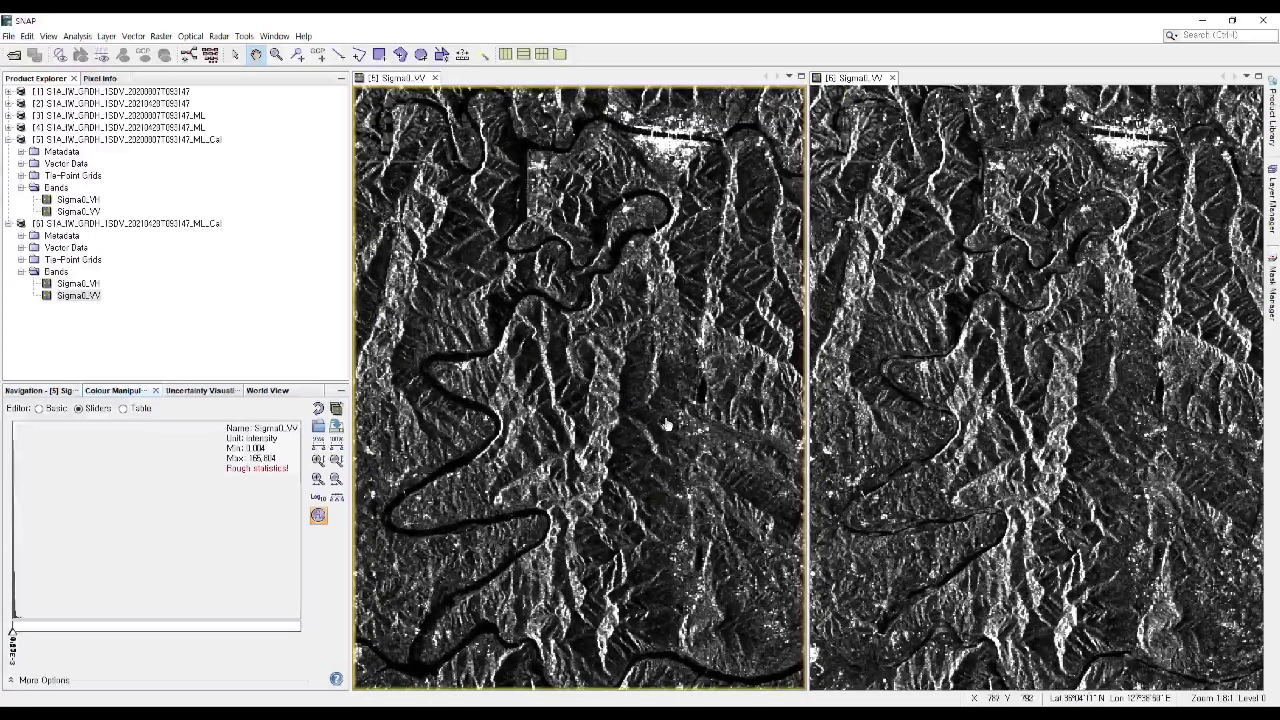
{"action": "left_click", "coordinate": [812, 95]}
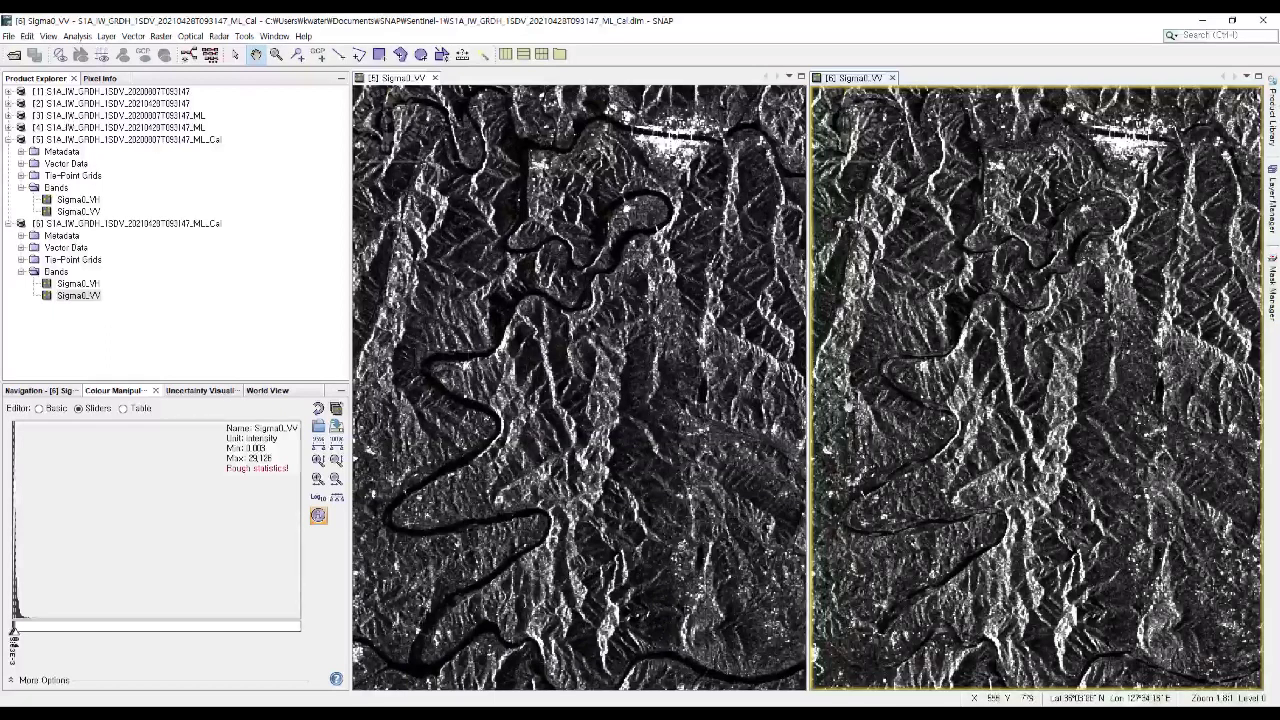
Convert the Sigma0_VV band of S1A_IW_GRDH_1SDV_20200807T093147_ML_Cal to dB as a virtual band and display the new band
{"action": "left_click", "coordinate": [91, 217]}
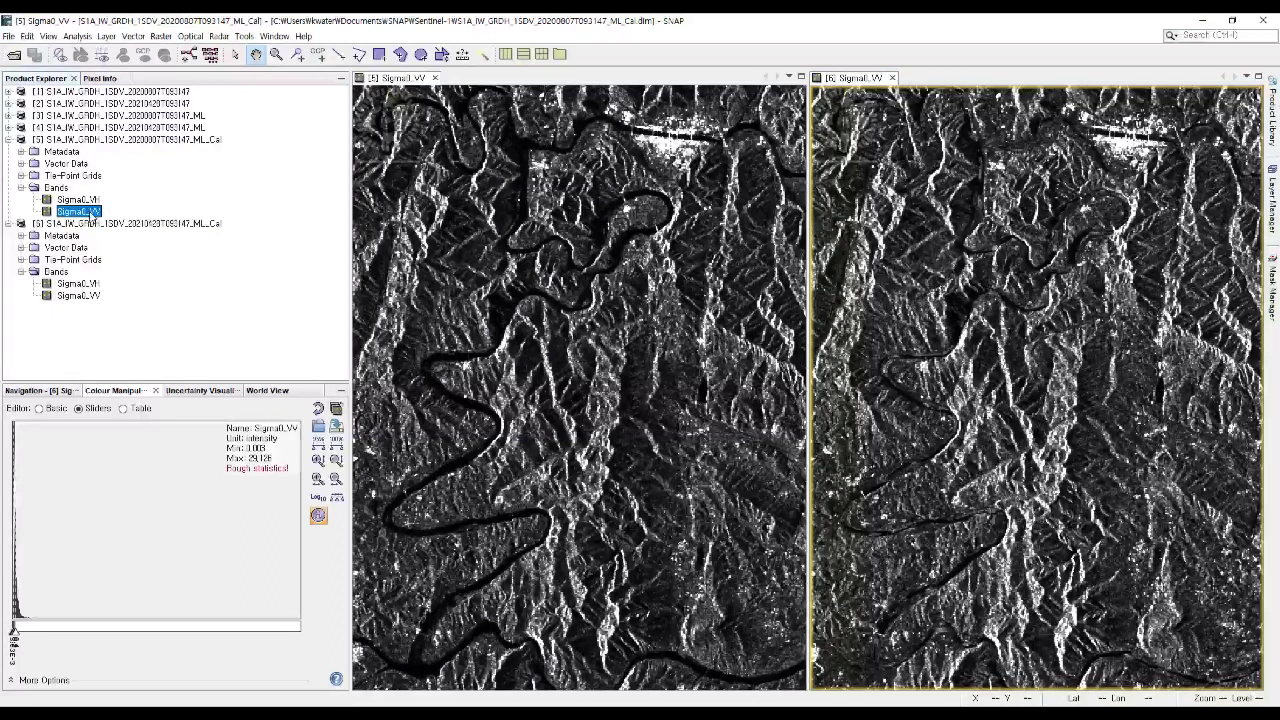
{"action": "right_click", "coordinate": [91, 217]}
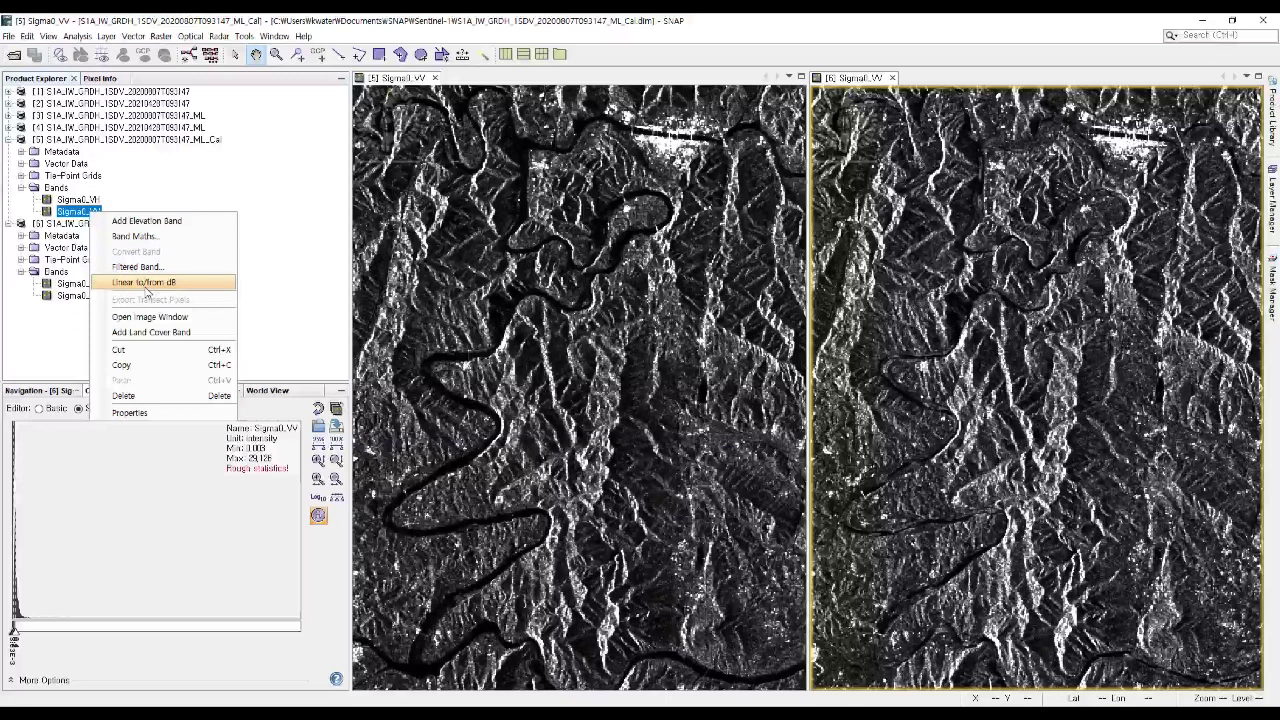
{"action": "left_click", "coordinate": [145, 285]}
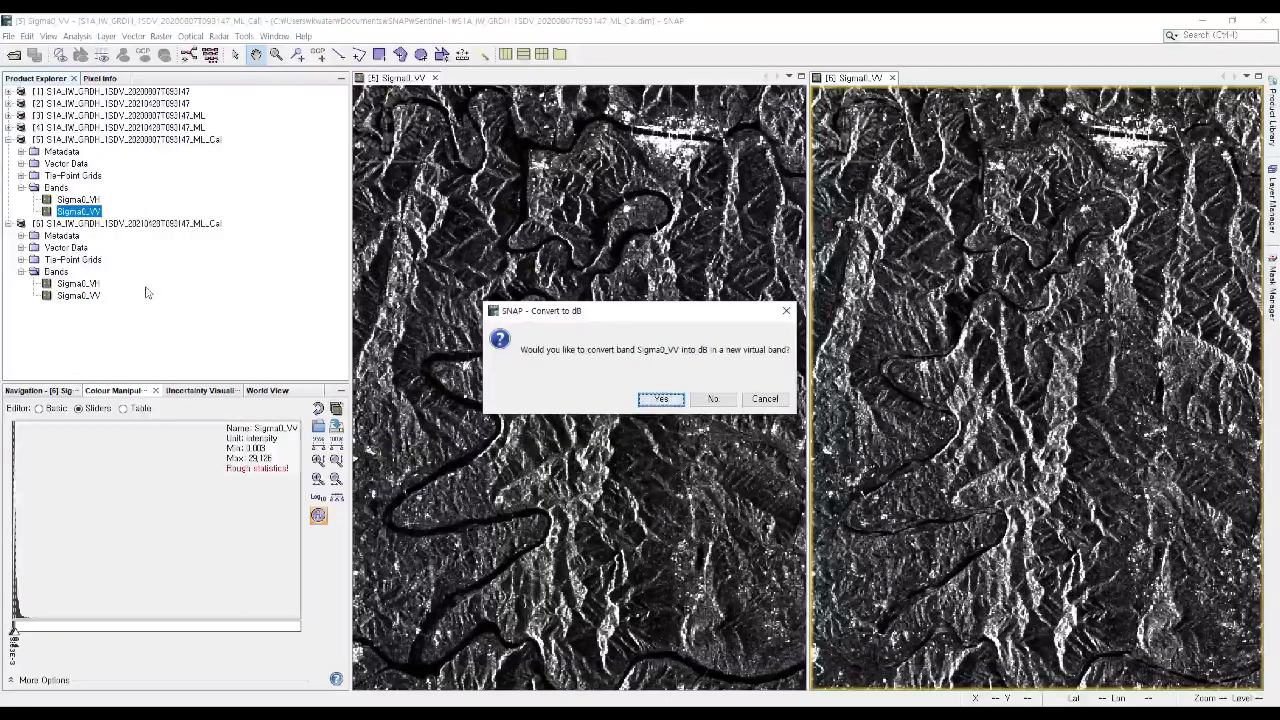
{"action": "left_click", "coordinate": [659, 399]}
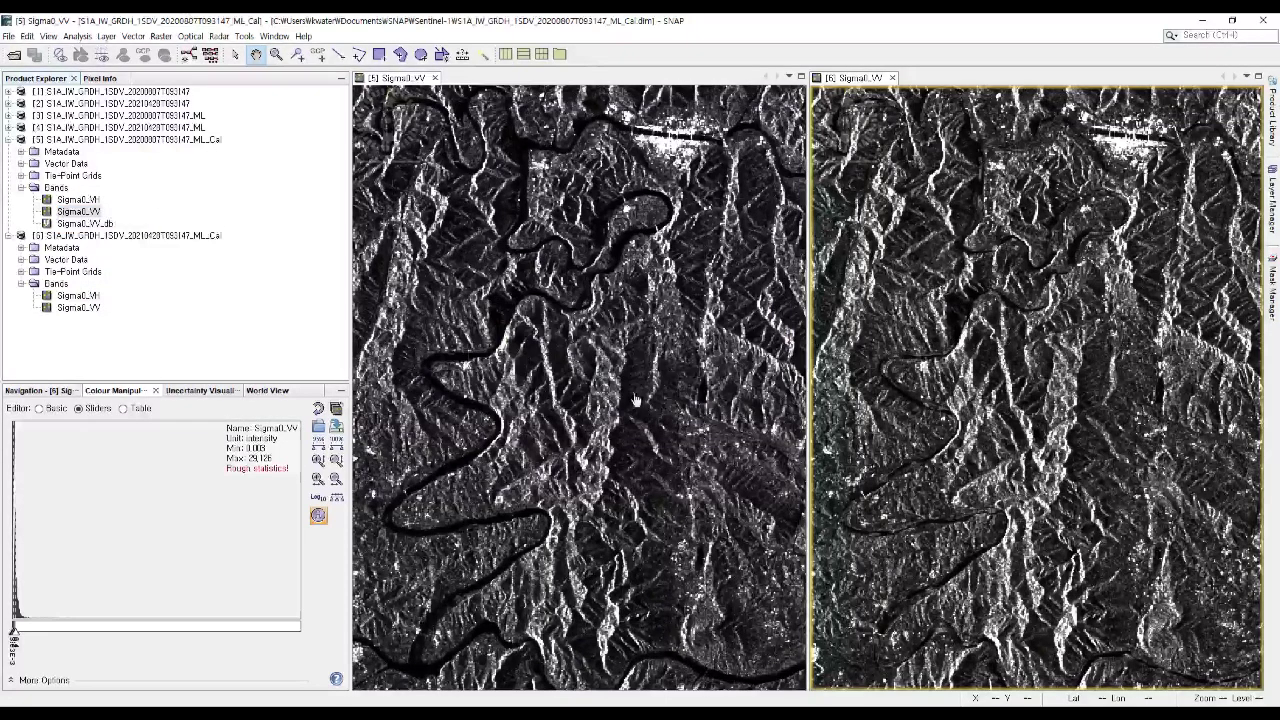
{"action": "left_click", "coordinate": [97, 224]}
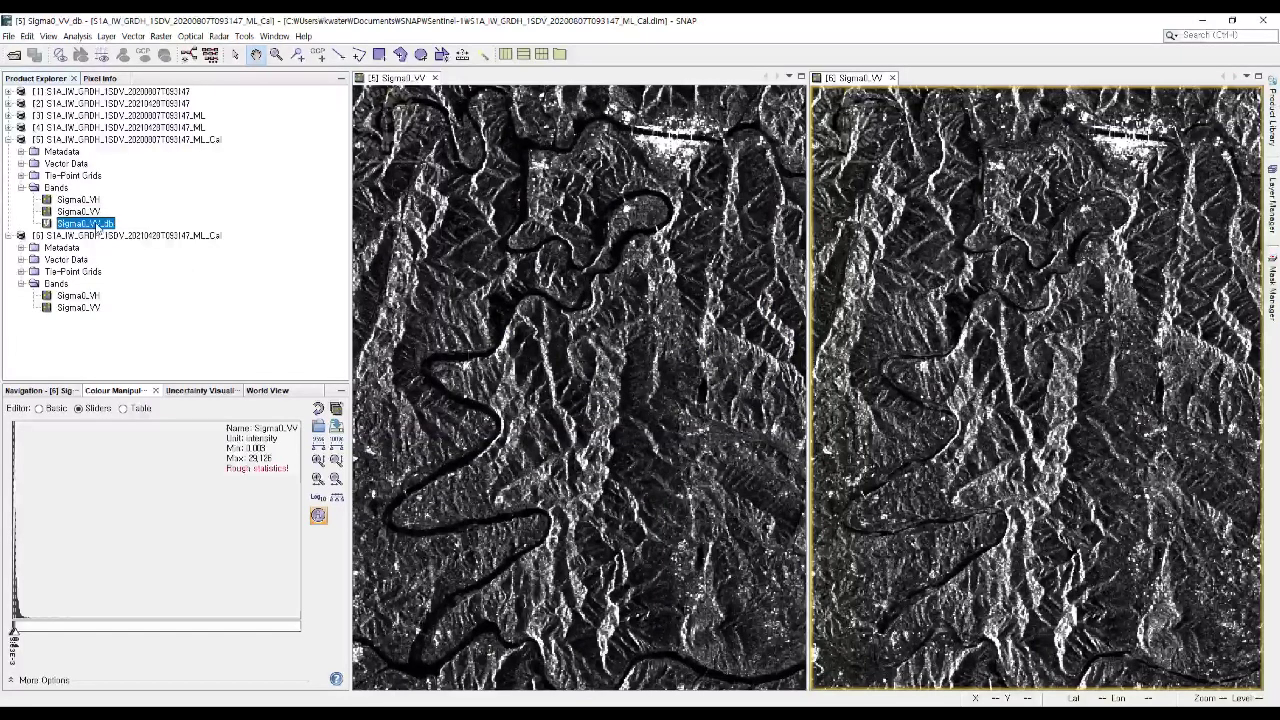
{"action": "double_click", "coordinate": [97, 224]}
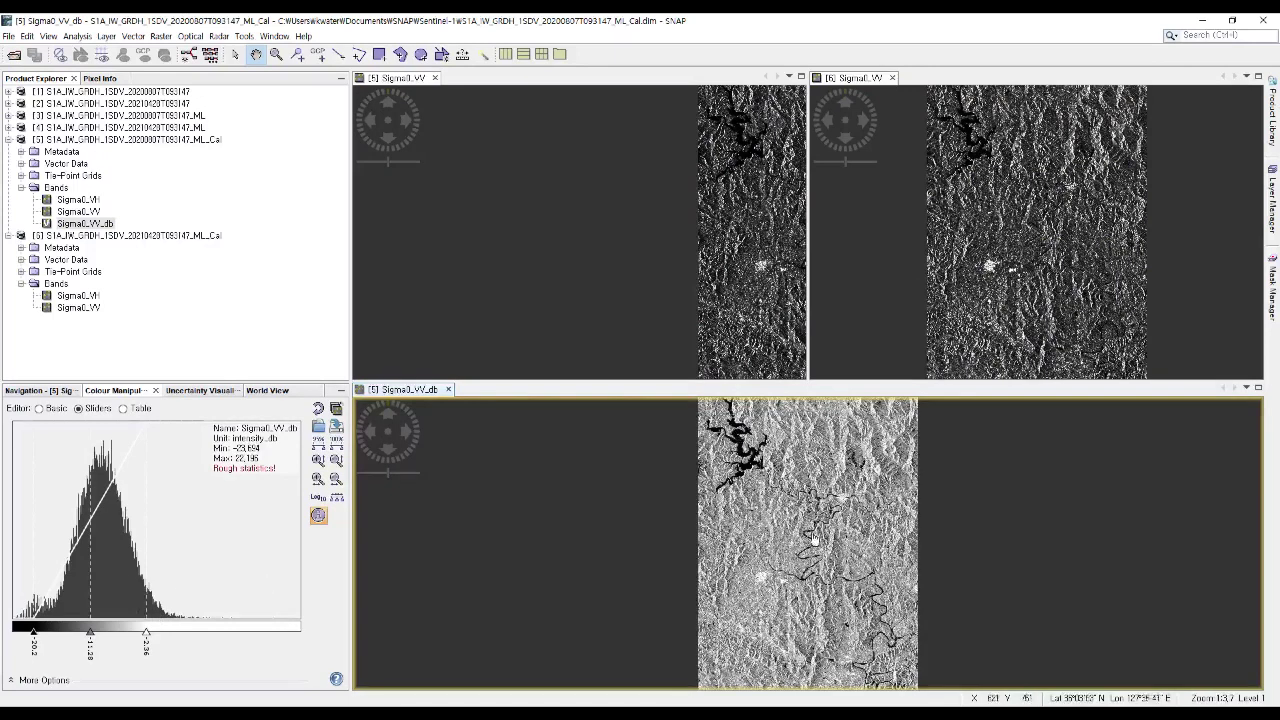
Convert the Sigma0_VV band of S1A_IW_GRDH_1SDV_20210428T093147_ML_Cal to dB as a virtual band and display the new band
{"action": "right_click", "coordinate": [85, 316]}
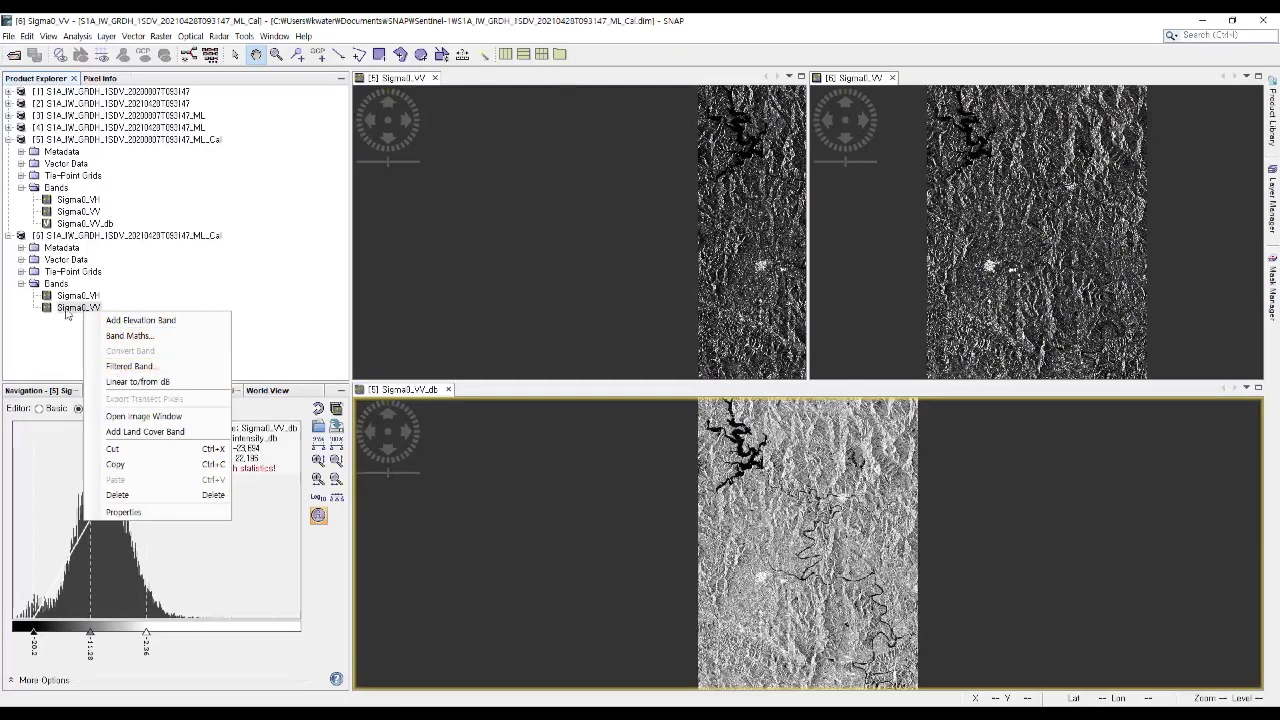
{"action": "left_click", "coordinate": [67, 314]}
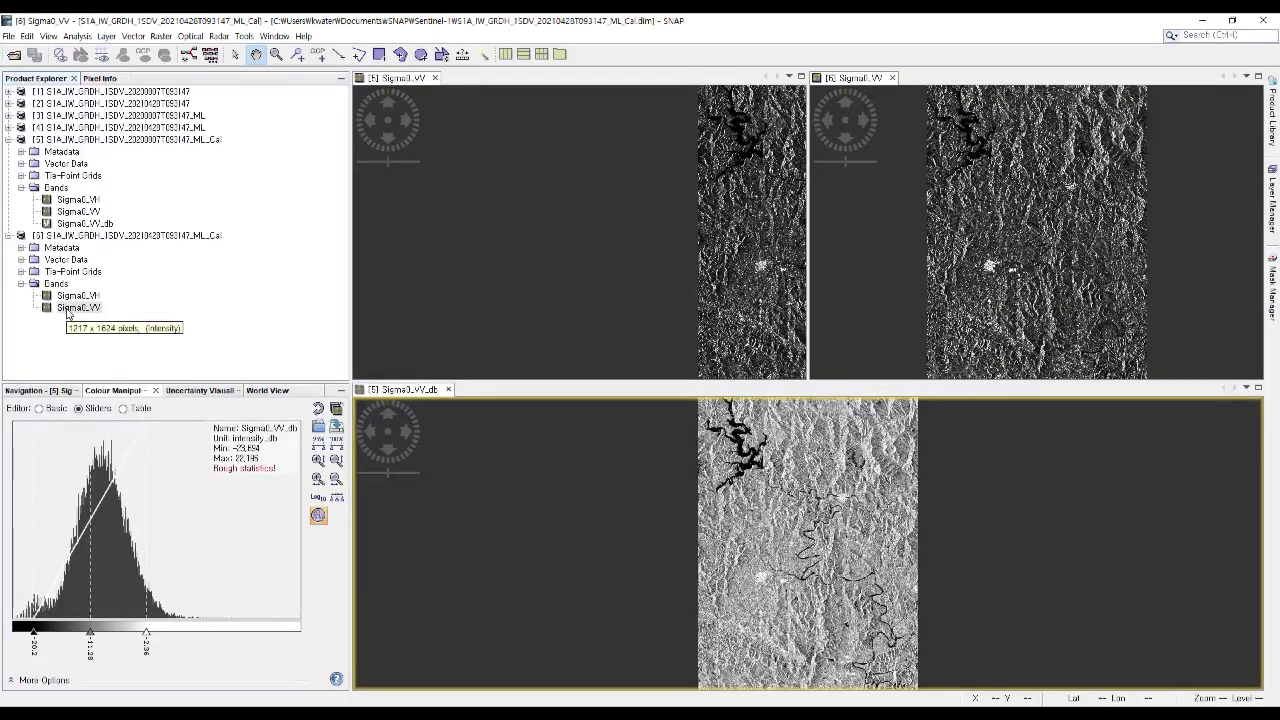
{"action": "right_click", "coordinate": [71, 313]}
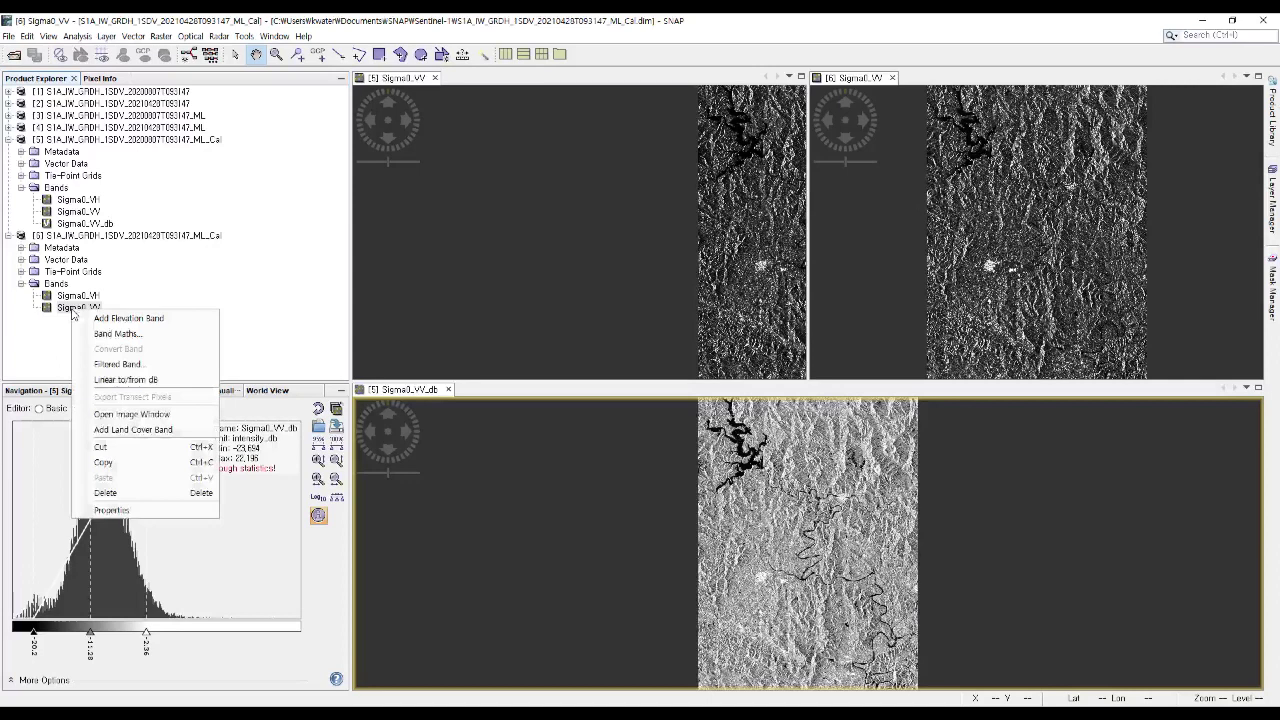
{"action": "left_click", "coordinate": [129, 382]}
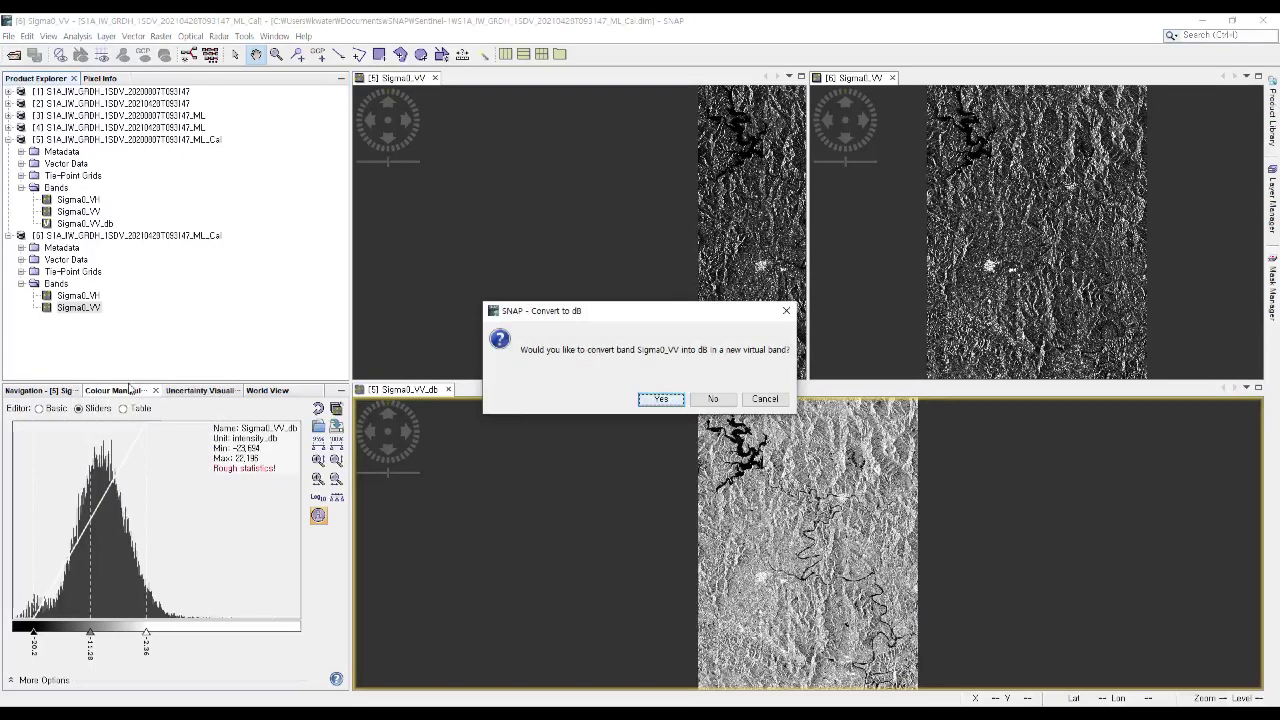
{"action": "left_click", "coordinate": [659, 400]}
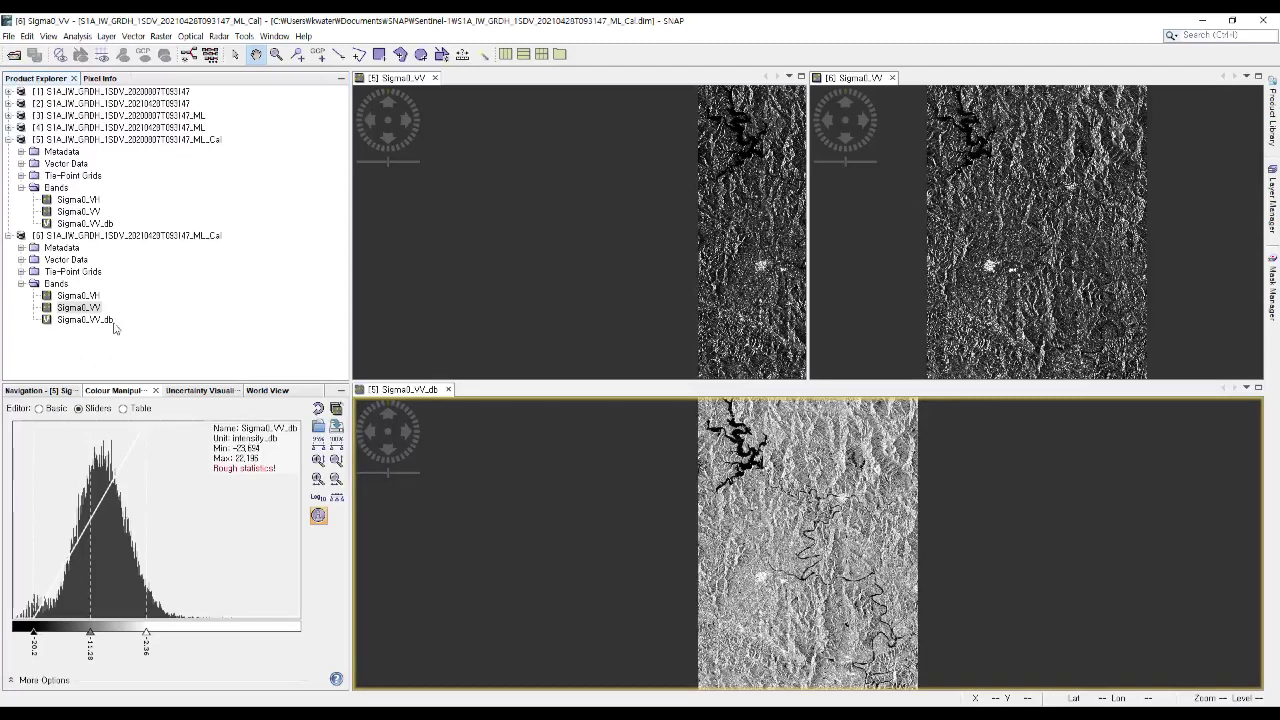
{"action": "double_click", "coordinate": [95, 321]}
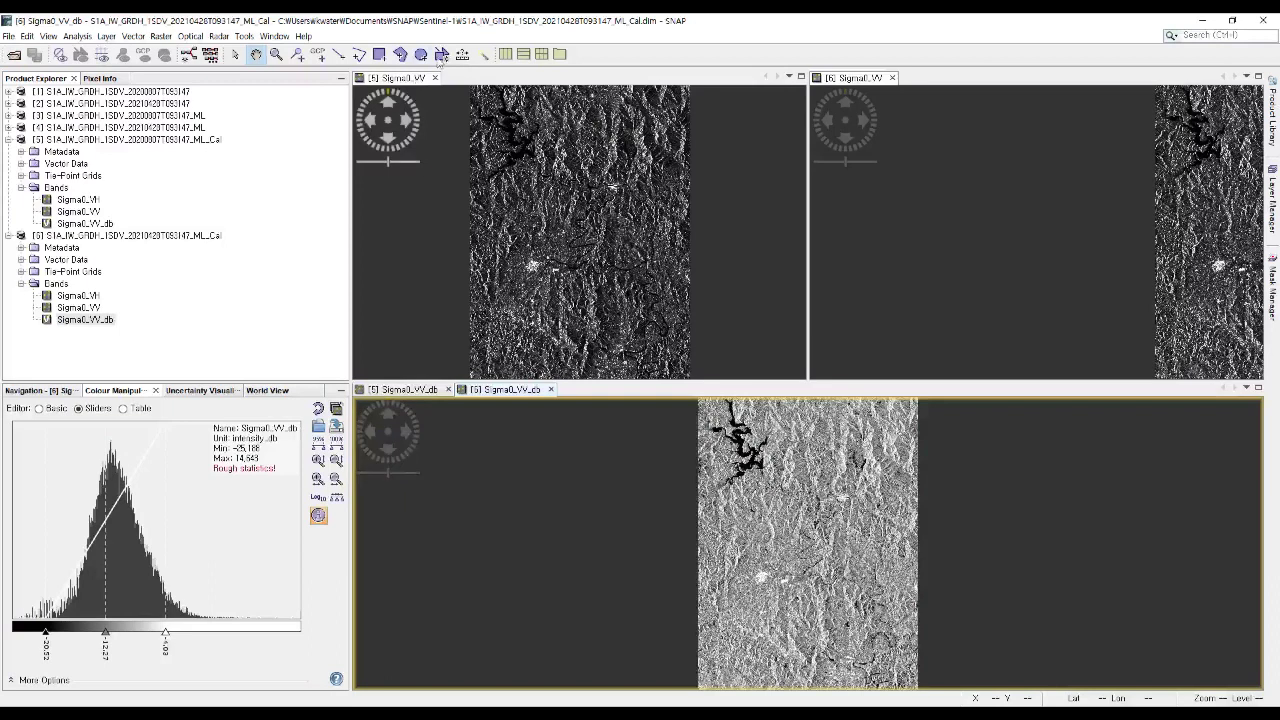
Arrange the four Sigma0_VV and Sigma0_VV_db views in an even two-by-two grid and compare the linear and dB images
{"action": "left_click", "coordinate": [506, 54]}
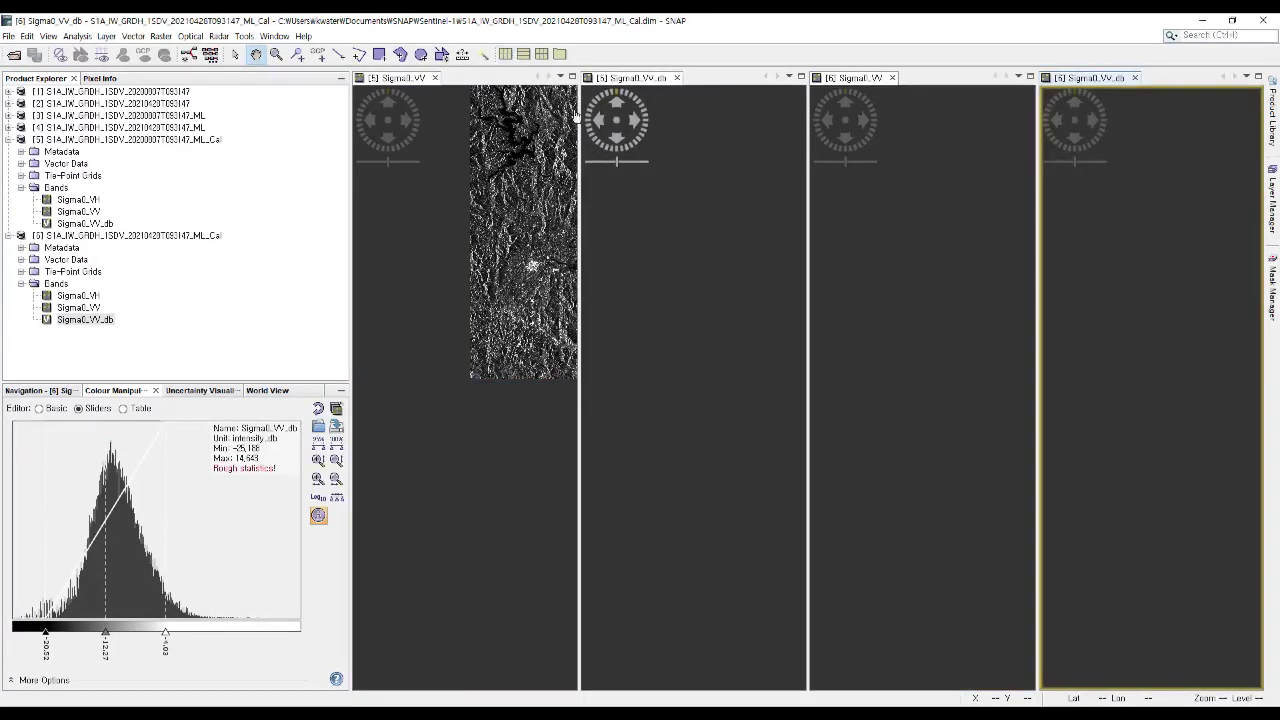
{"action": "left_click", "coordinate": [541, 54]}
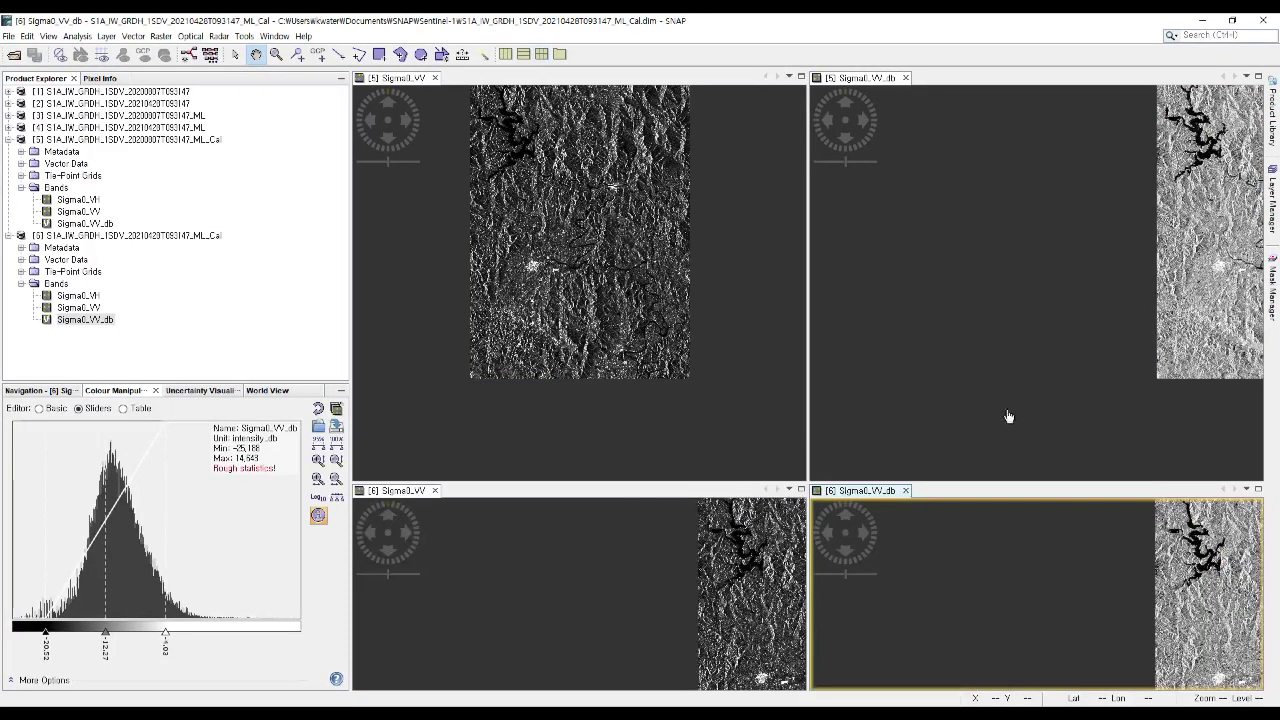
{"action": "left_click", "coordinate": [1007, 418]}
{"action": "left_click", "coordinate": [943, 663]}
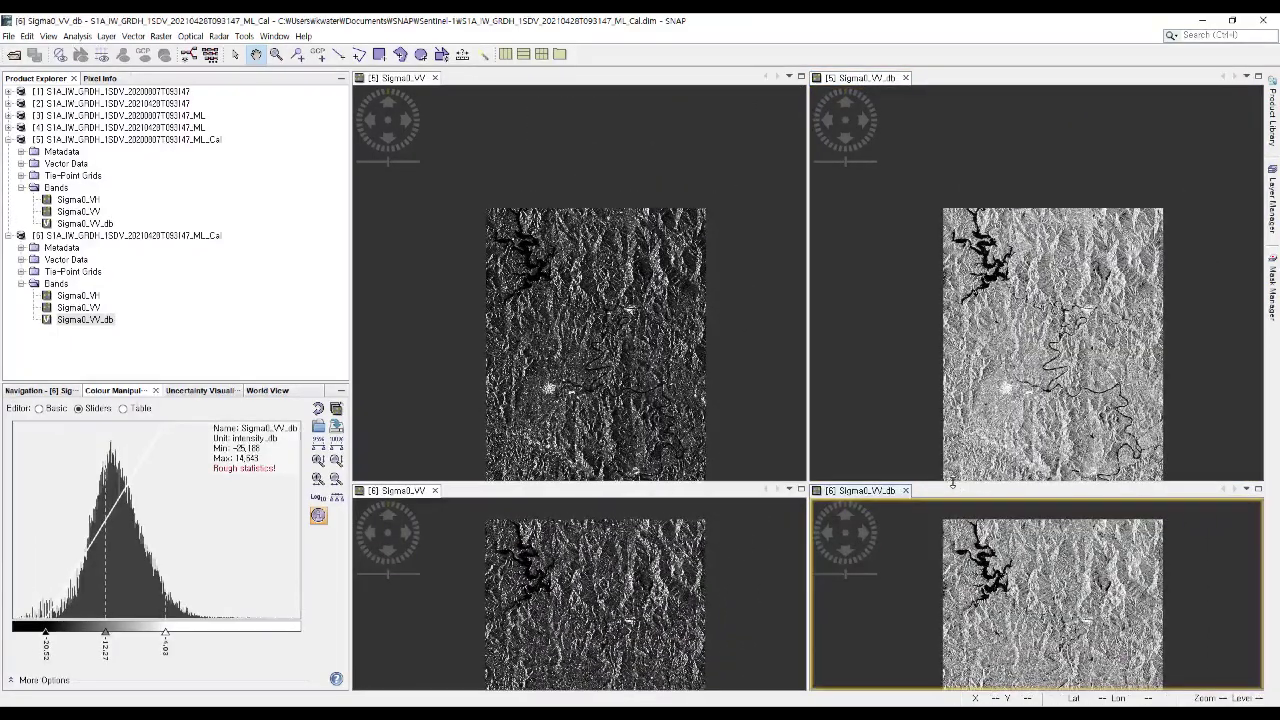
{"action": "left_click_drag", "start_coordinate": [957, 483], "coordinate": [962, 364]}
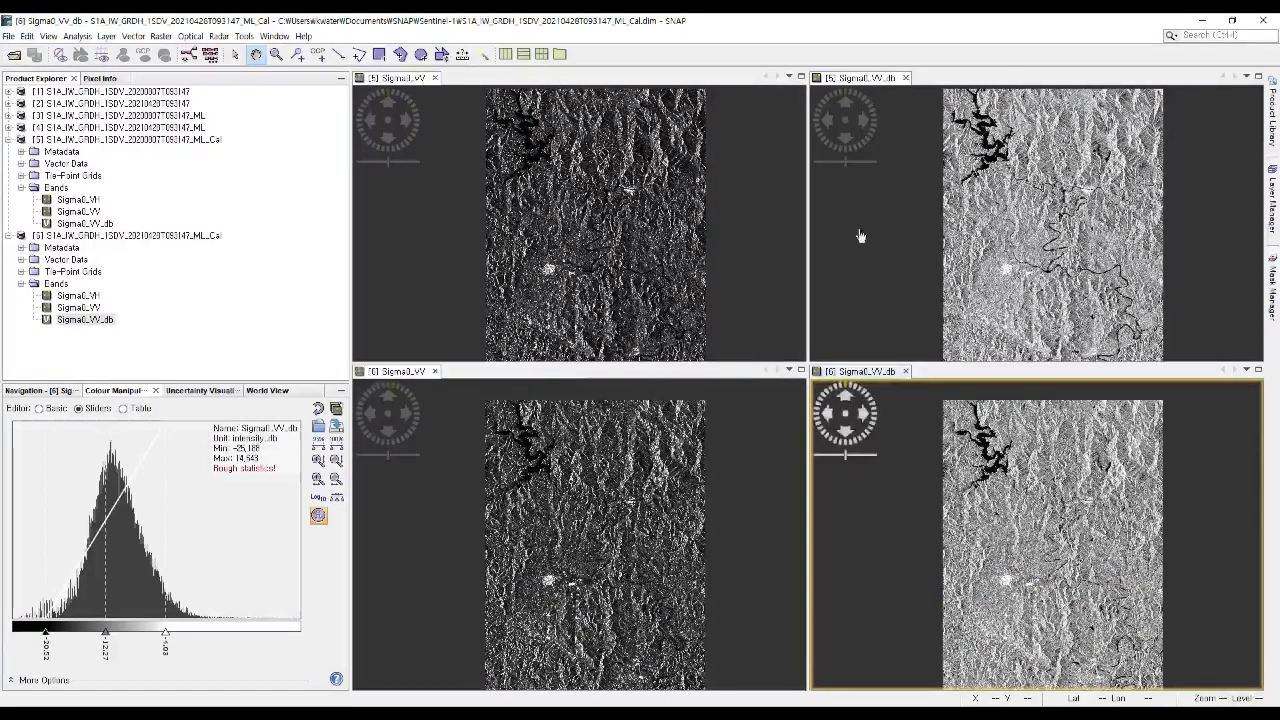
{"action": "left_click", "coordinate": [872, 329]}
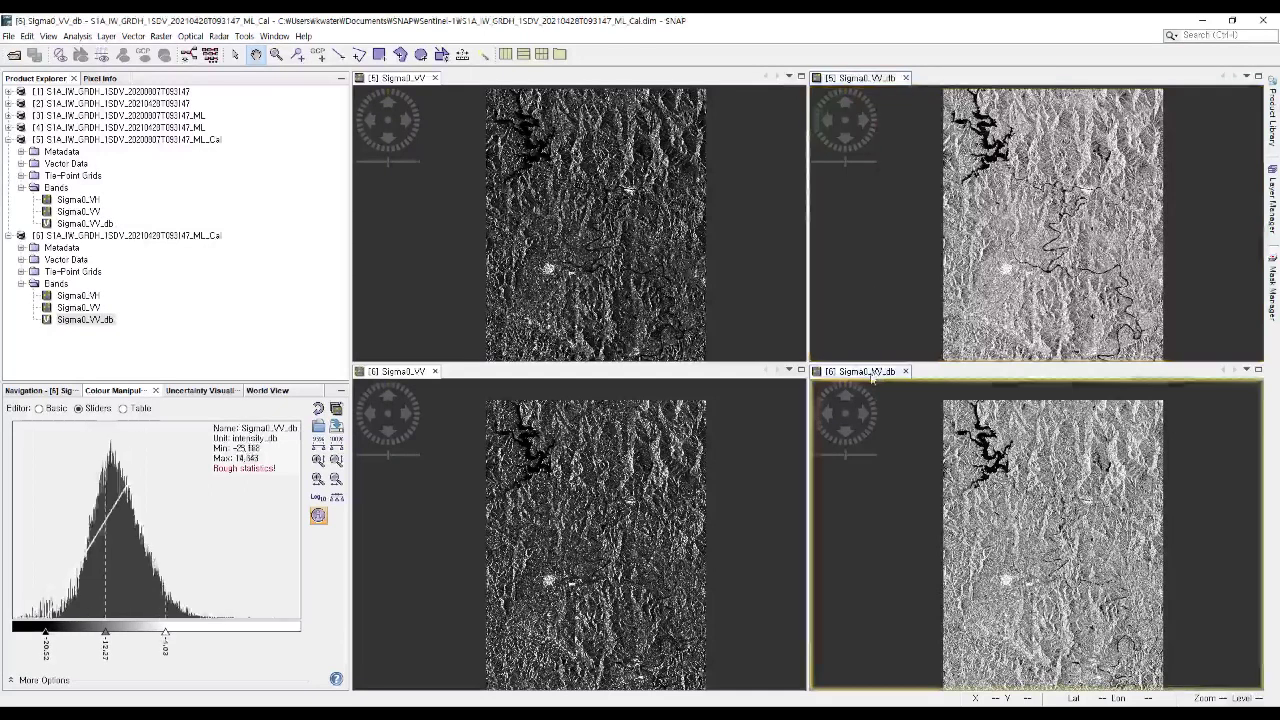
{"action": "left_click", "coordinate": [845, 430]}
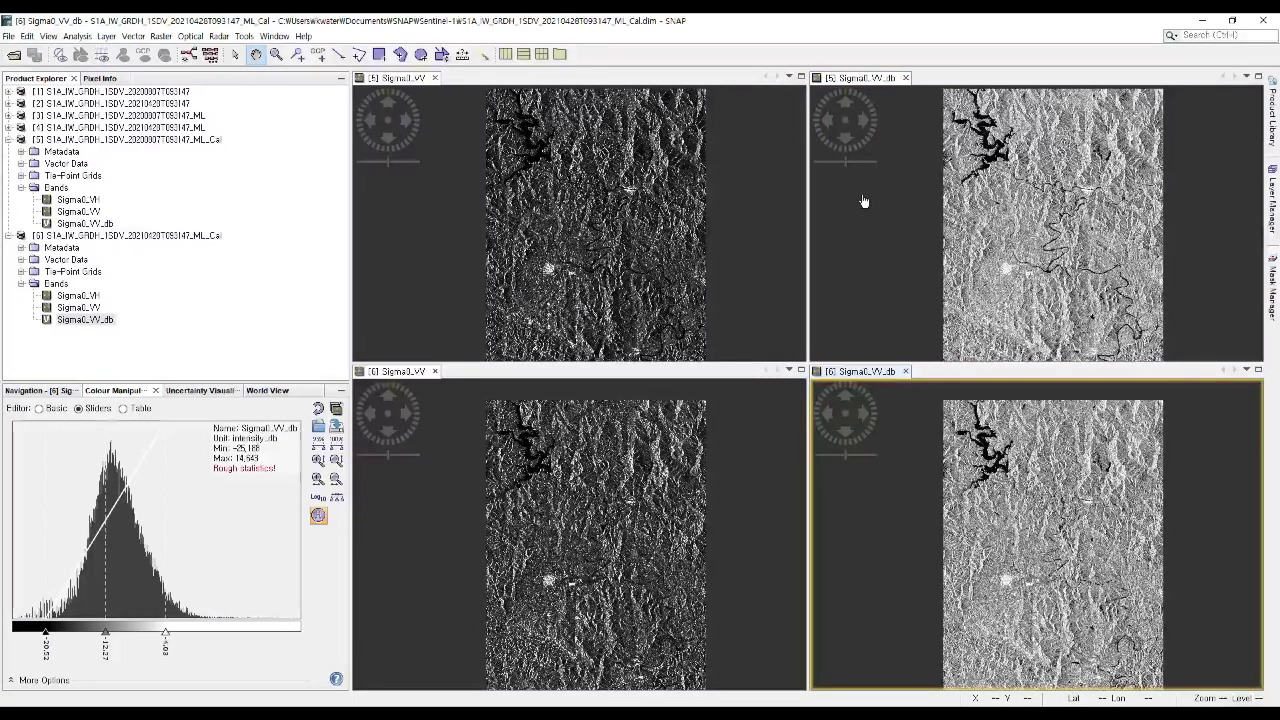
Close all four image views and collapse both ML_Cal products in the product tree
{"action": "left_click_drag", "start_coordinate": [864, 201], "coordinate": [450, 86]}
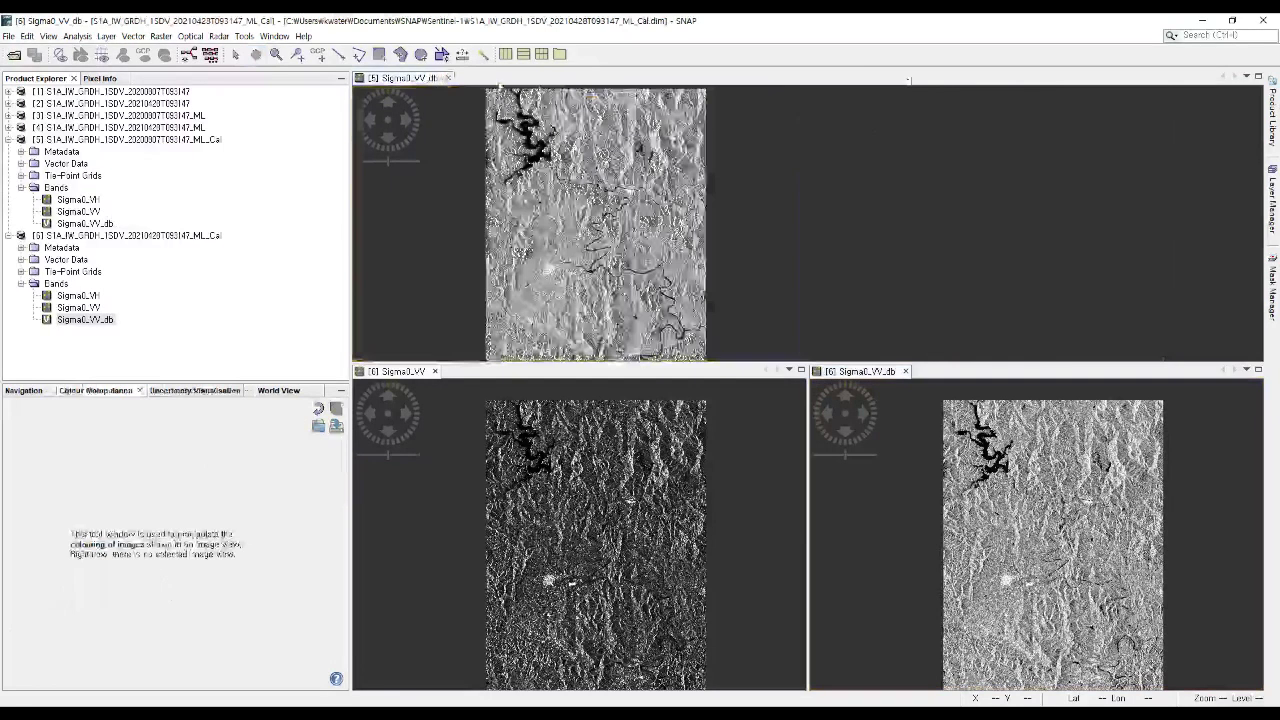
{"action": "left_click", "coordinate": [448, 78]}
{"action": "left_click", "coordinate": [435, 78]}
{"action": "left_click", "coordinate": [448, 78]}
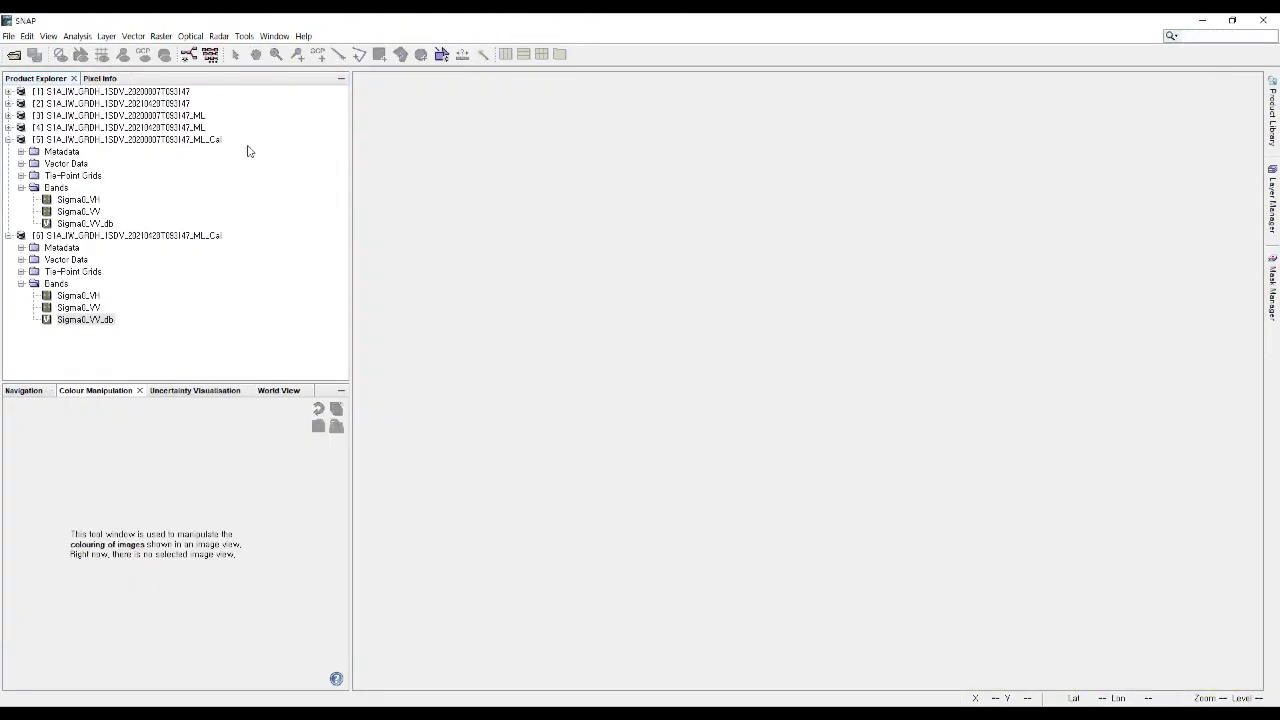
{"action": "left_click", "coordinate": [8, 140]}
{"action": "left_click", "coordinate": [8, 152]}
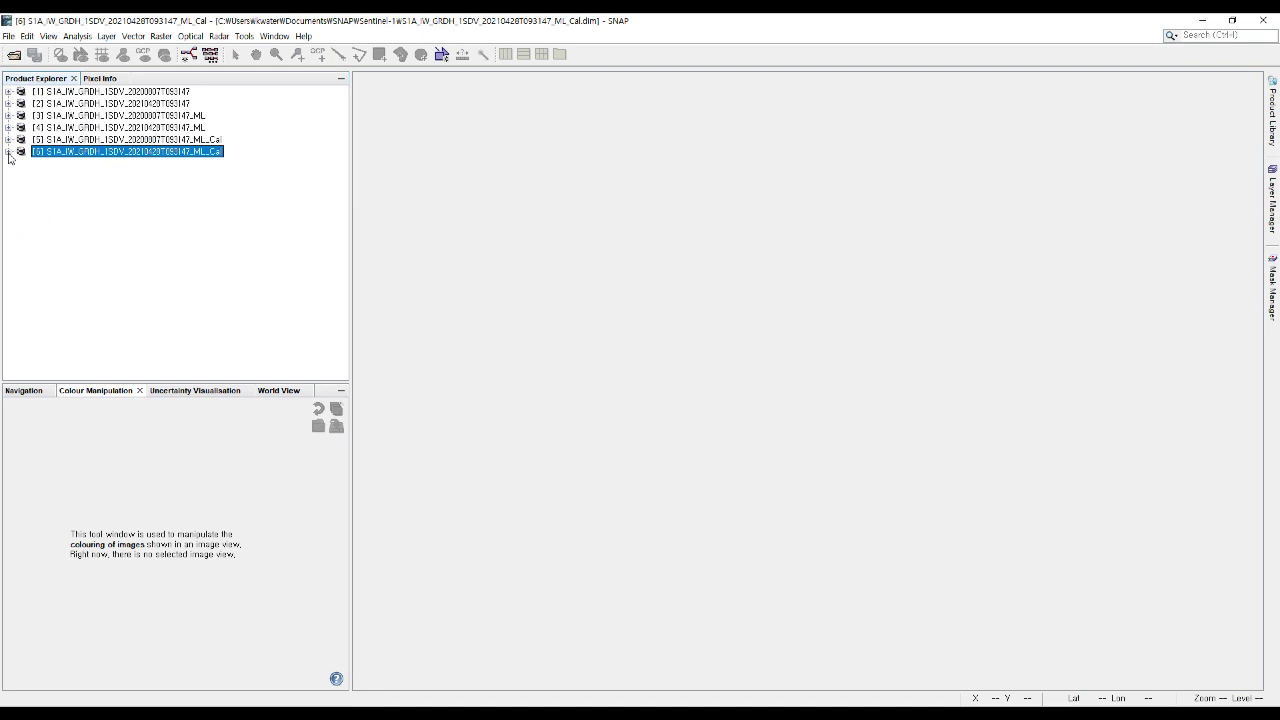
Check the processing parameters and run Range-Doppler Terrain Correction on S1A_IW_GRDH_1SDV_20200807T093147_ML_Cal, saved as BEAM-DIMAP
{"action": "left_click", "coordinate": [218, 36]}
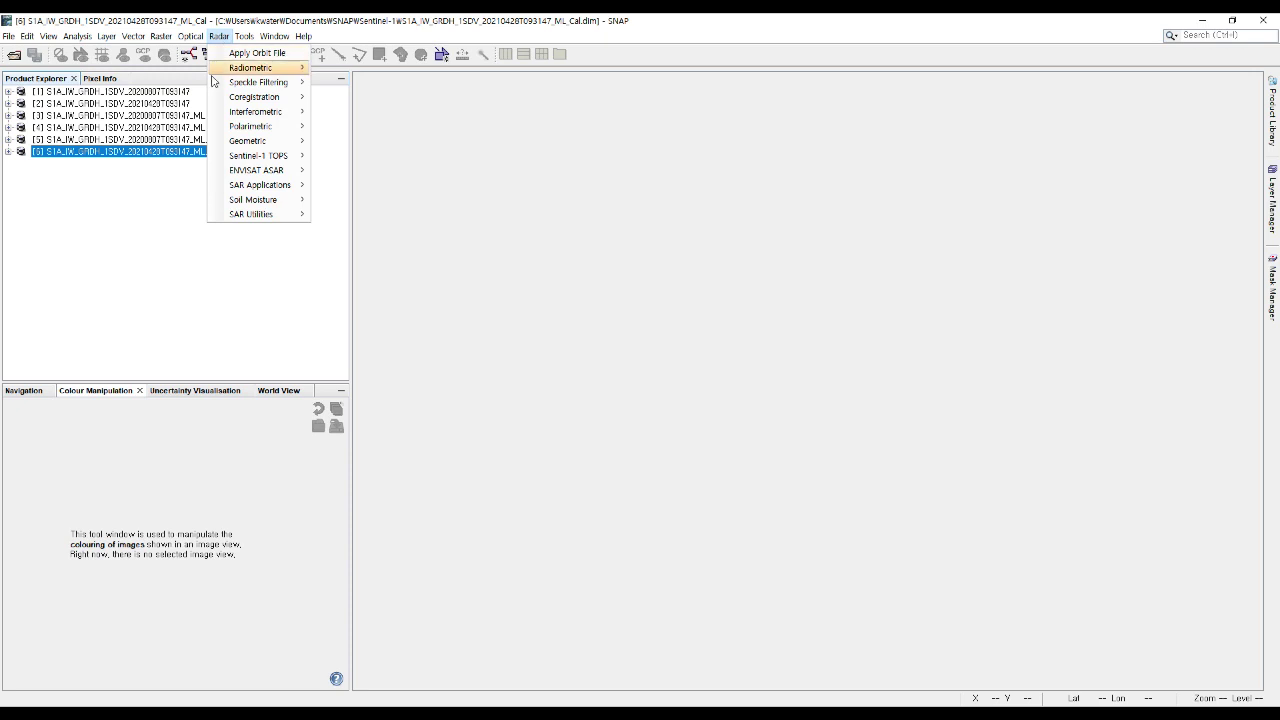
{"action": "mouse_move", "coordinate": [232, 146]}
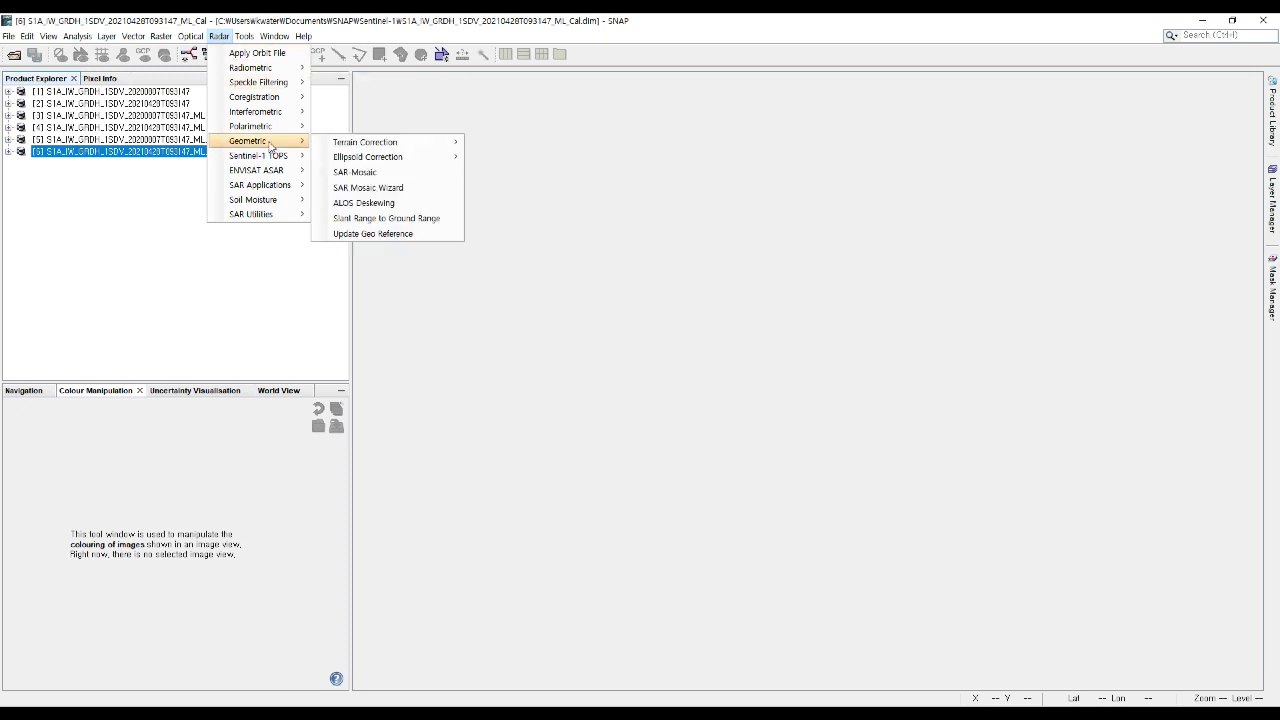
{"action": "mouse_move", "coordinate": [349, 146]}
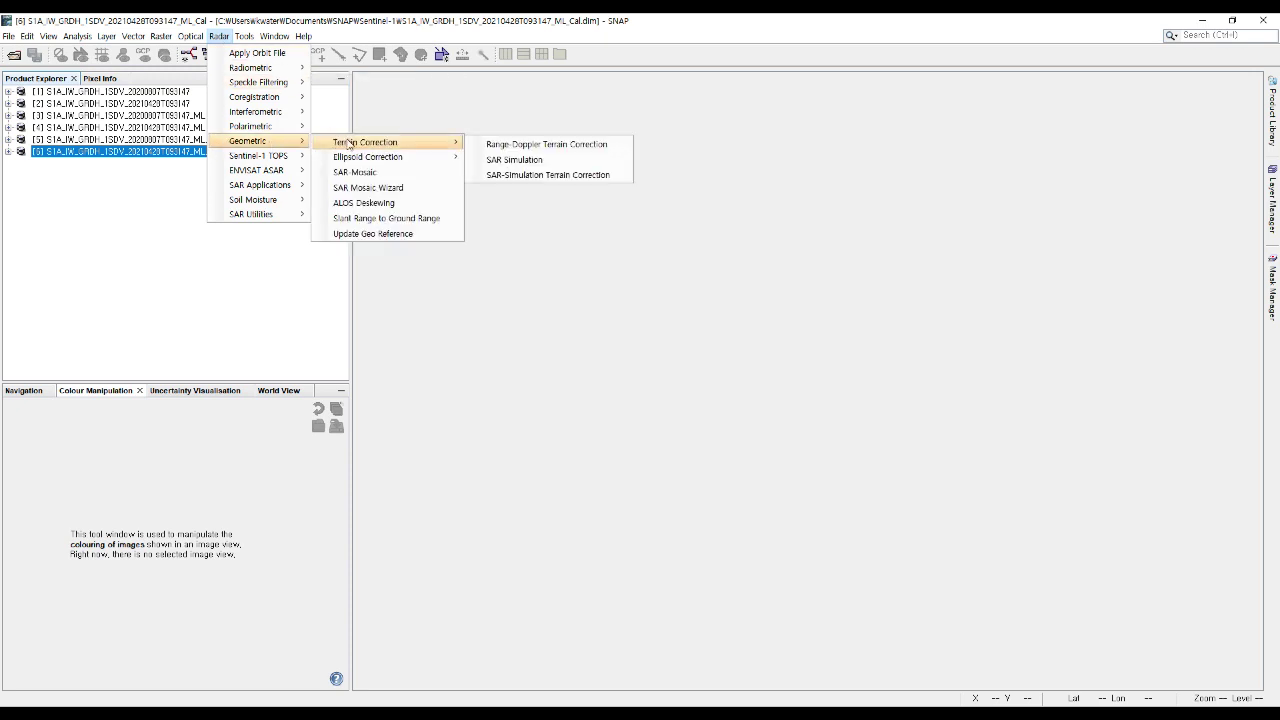
{"action": "left_click", "coordinate": [486, 146]}
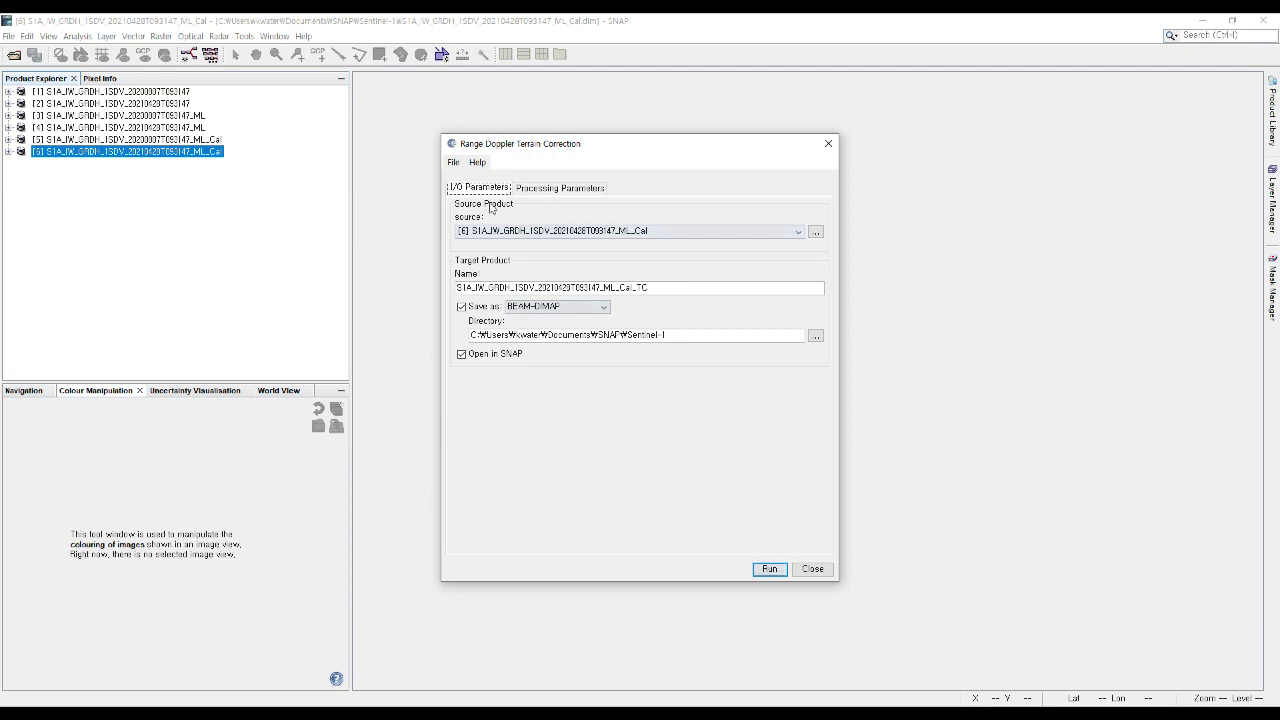
{"action": "left_click", "coordinate": [537, 231]}
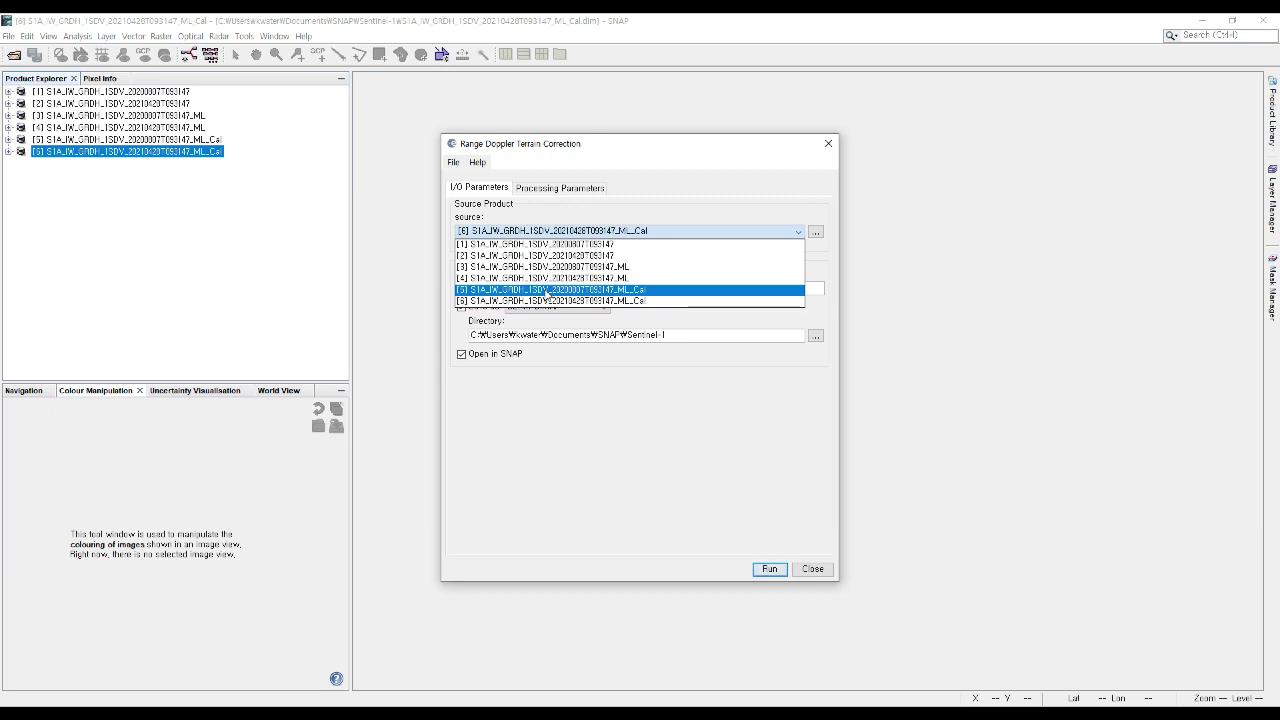
{"action": "left_click", "coordinate": [546, 290]}
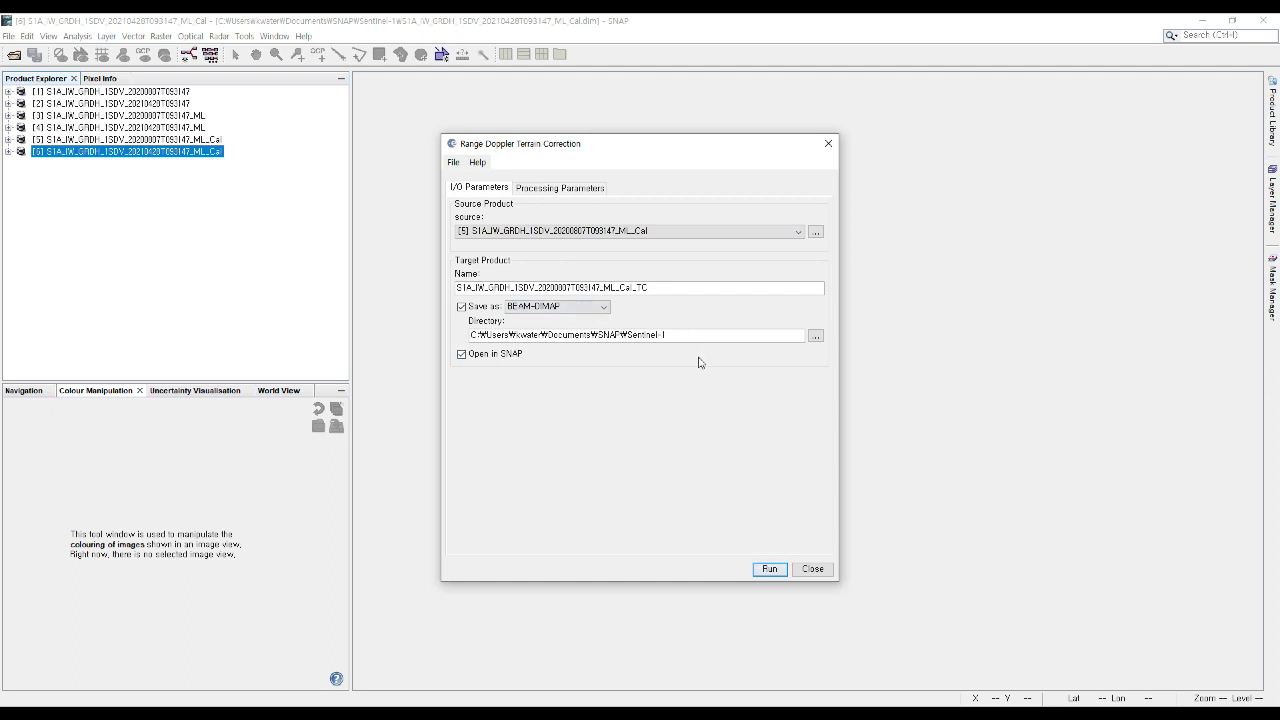
{"action": "left_click", "coordinate": [574, 196]}
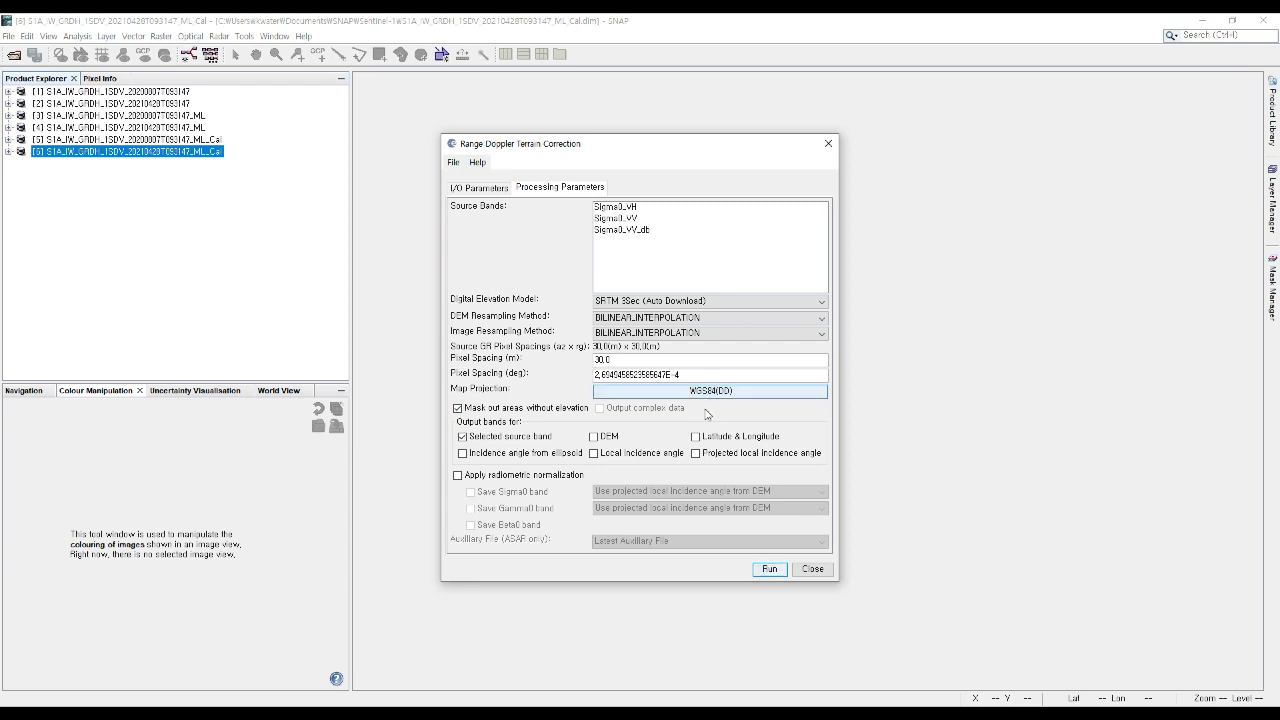
{"action": "left_click", "coordinate": [487, 190]}
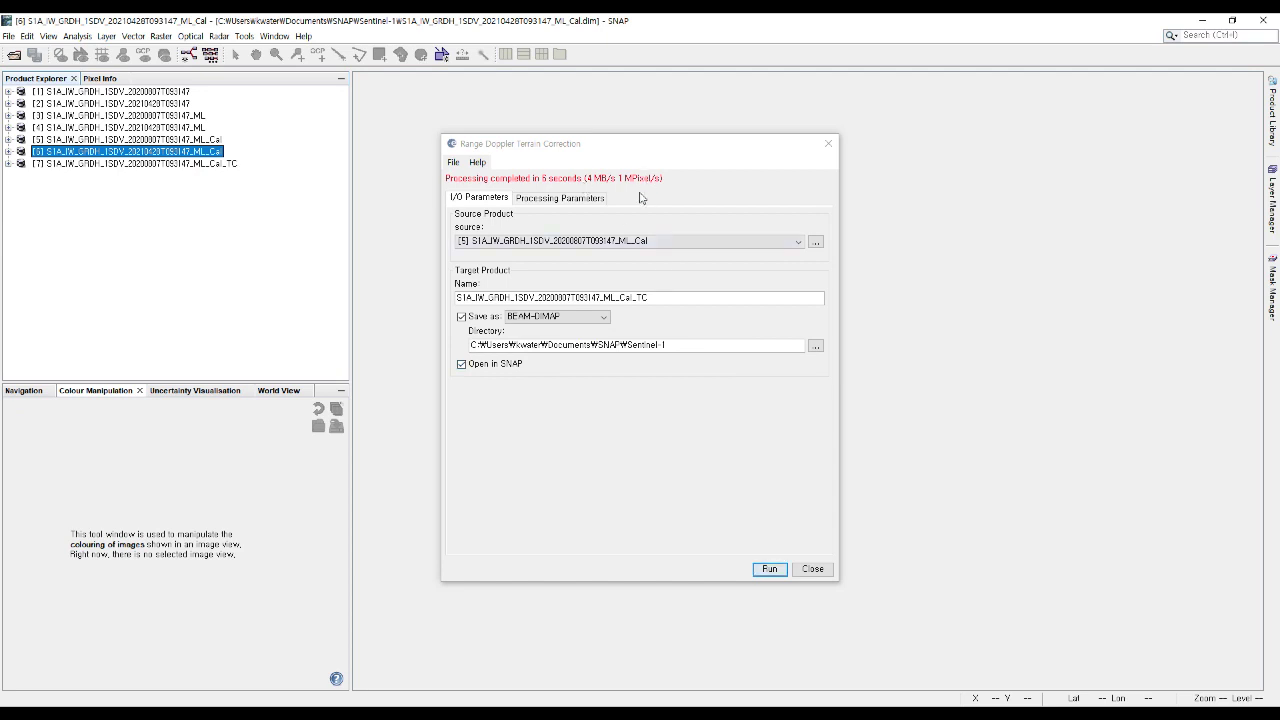
Check the processing parameters and run Range-Doppler Terrain Correction on S1A_IW_GRDH_1SDV_20210428T093147_ML_Cal, saved as BEAM-DIMAP, and close the dialog
{"action": "left_click", "coordinate": [629, 244]}
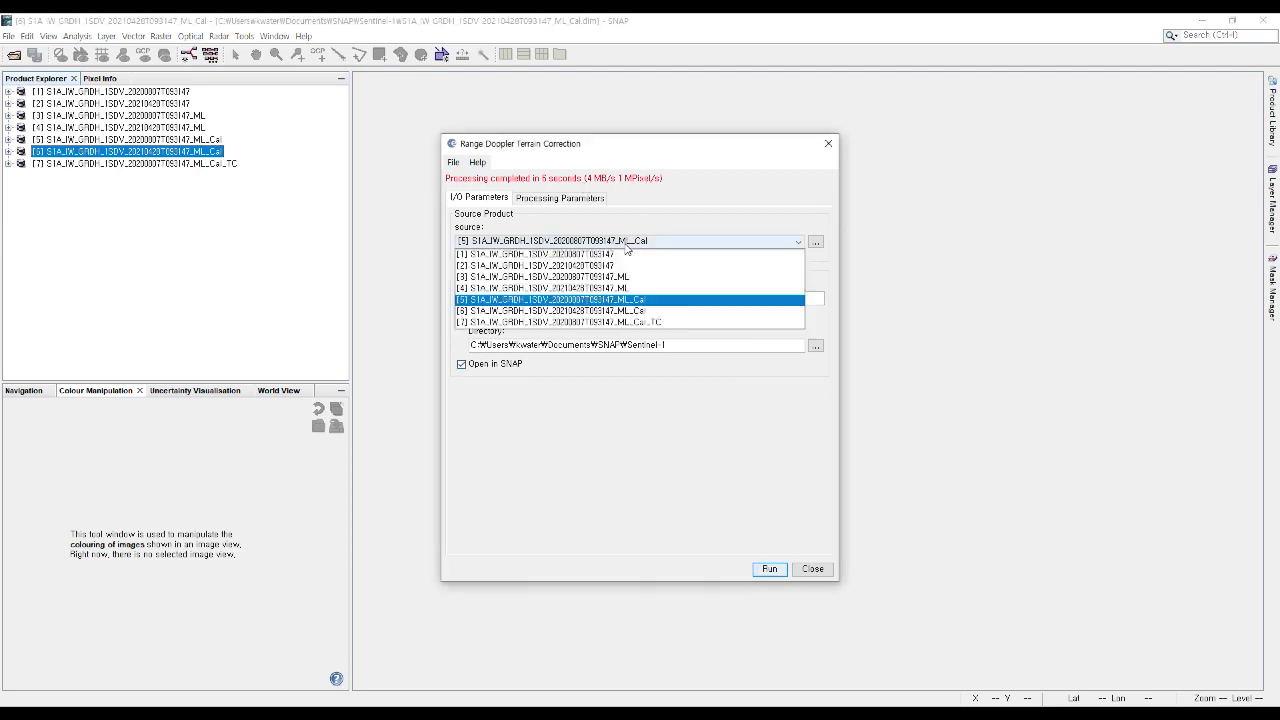
{"action": "left_click", "coordinate": [601, 311]}
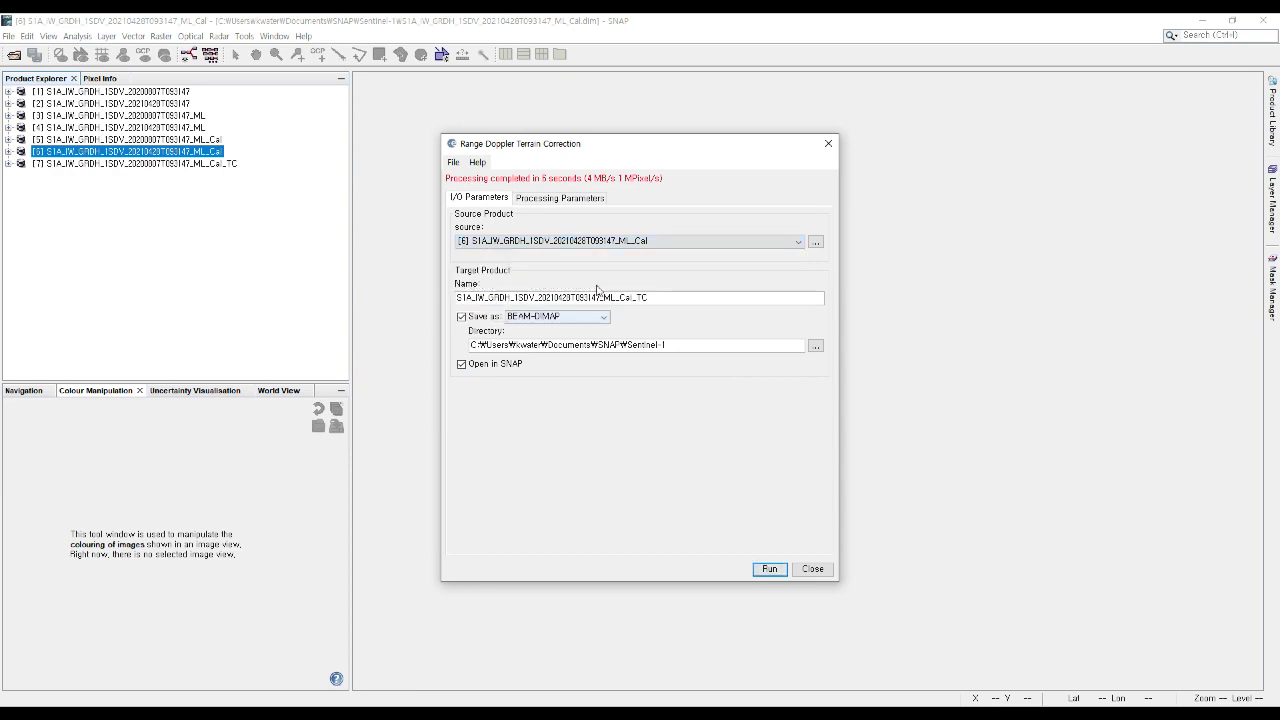
{"action": "left_click", "coordinate": [560, 208]}
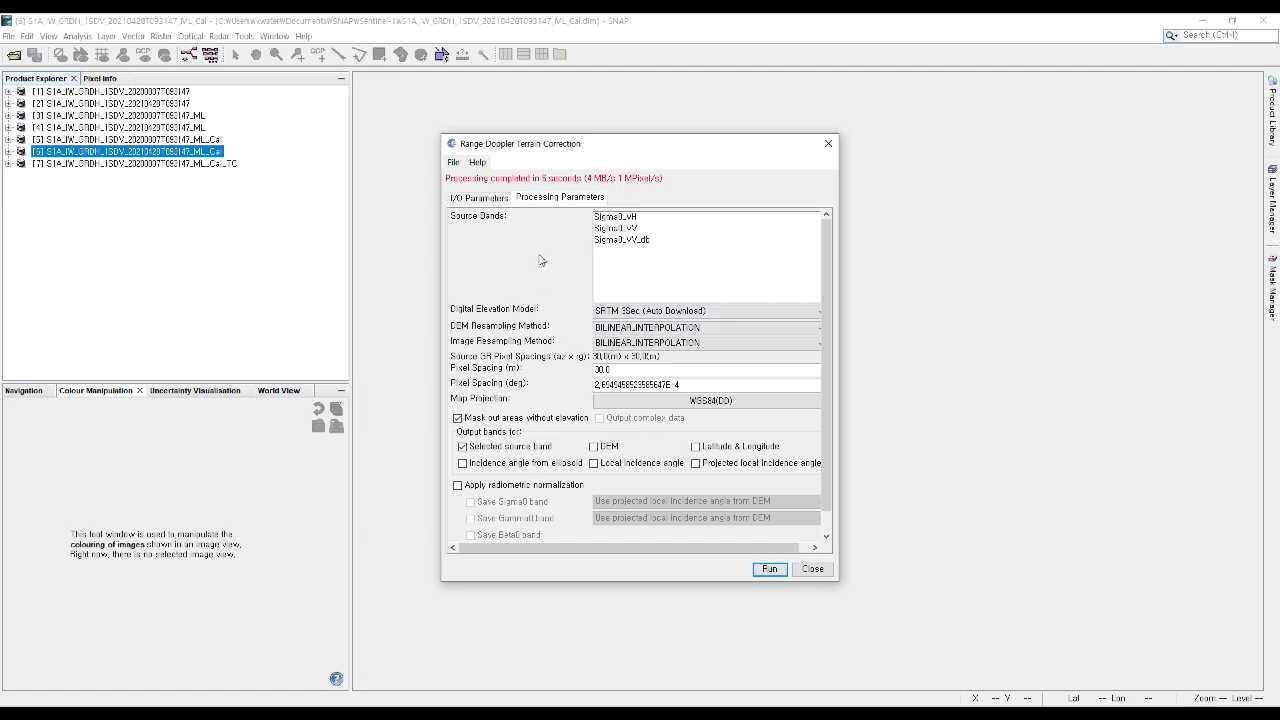
{"action": "left_click", "coordinate": [486, 199]}
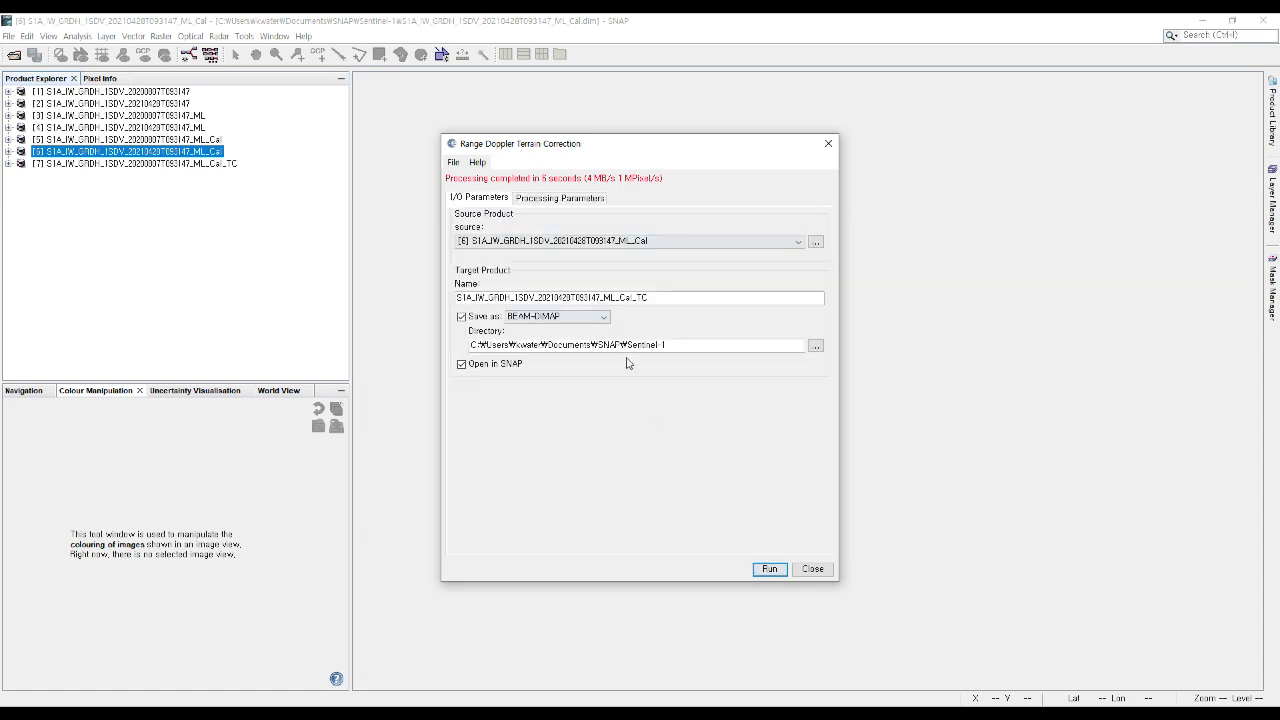
{"action": "left_click", "coordinate": [769, 569]}
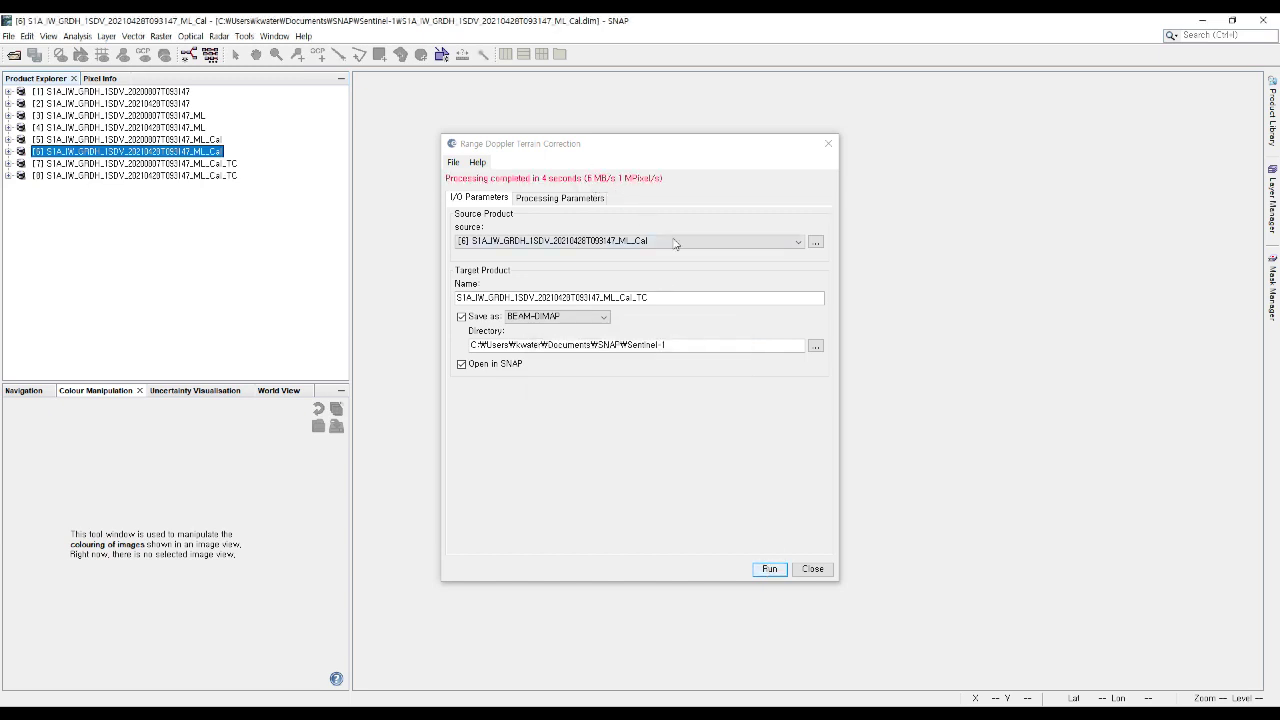
{"action": "left_click", "coordinate": [813, 568]}
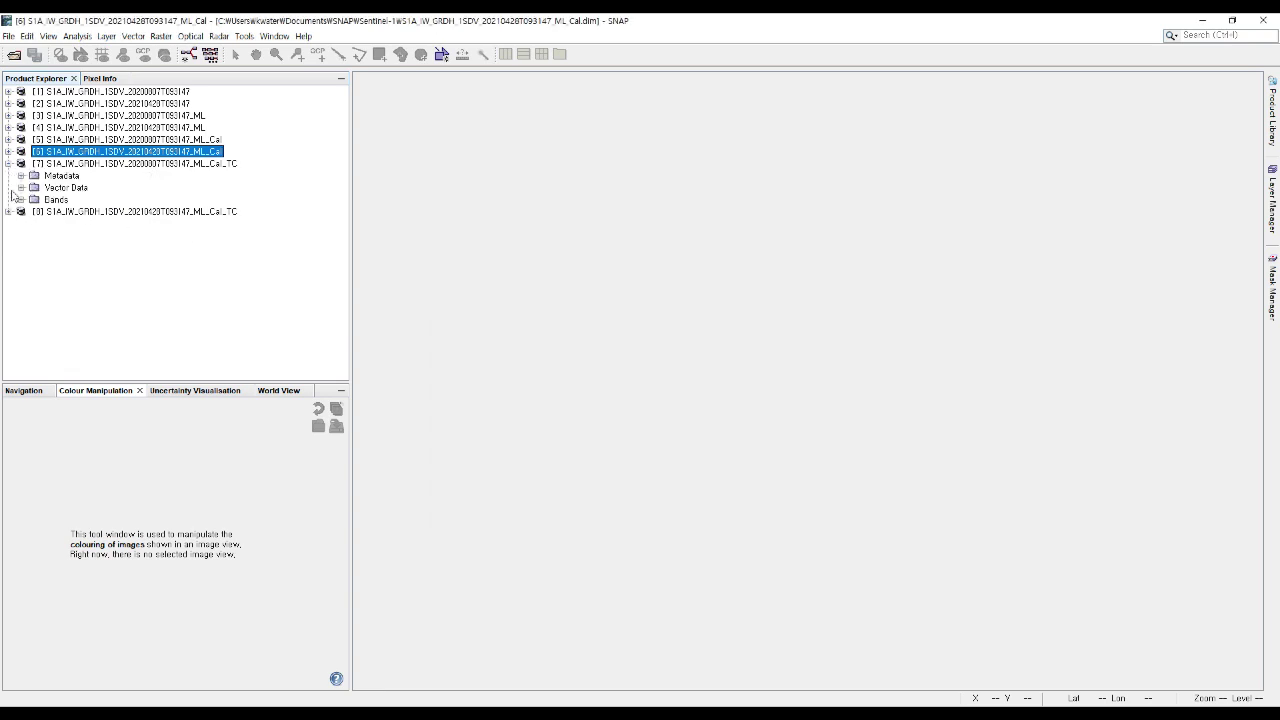
Expand the bands of both ML_Cal_TC products and convert Sigma0_VV of S1A_IW_GRDH_1SDV_20200807T093147_ML_Cal_TC to dB as a virtual band
{"action": "left_click", "coordinate": [8, 212]}
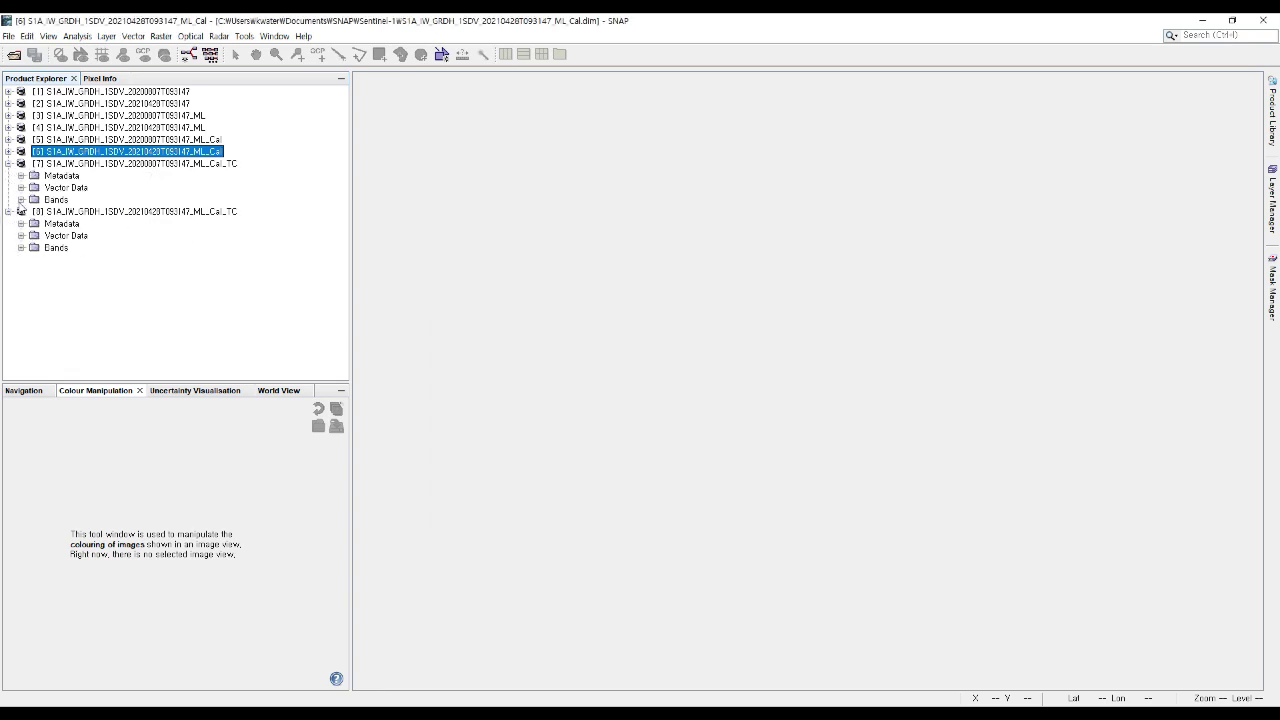
{"action": "left_click", "coordinate": [21, 200]}
{"action": "left_click", "coordinate": [21, 272]}
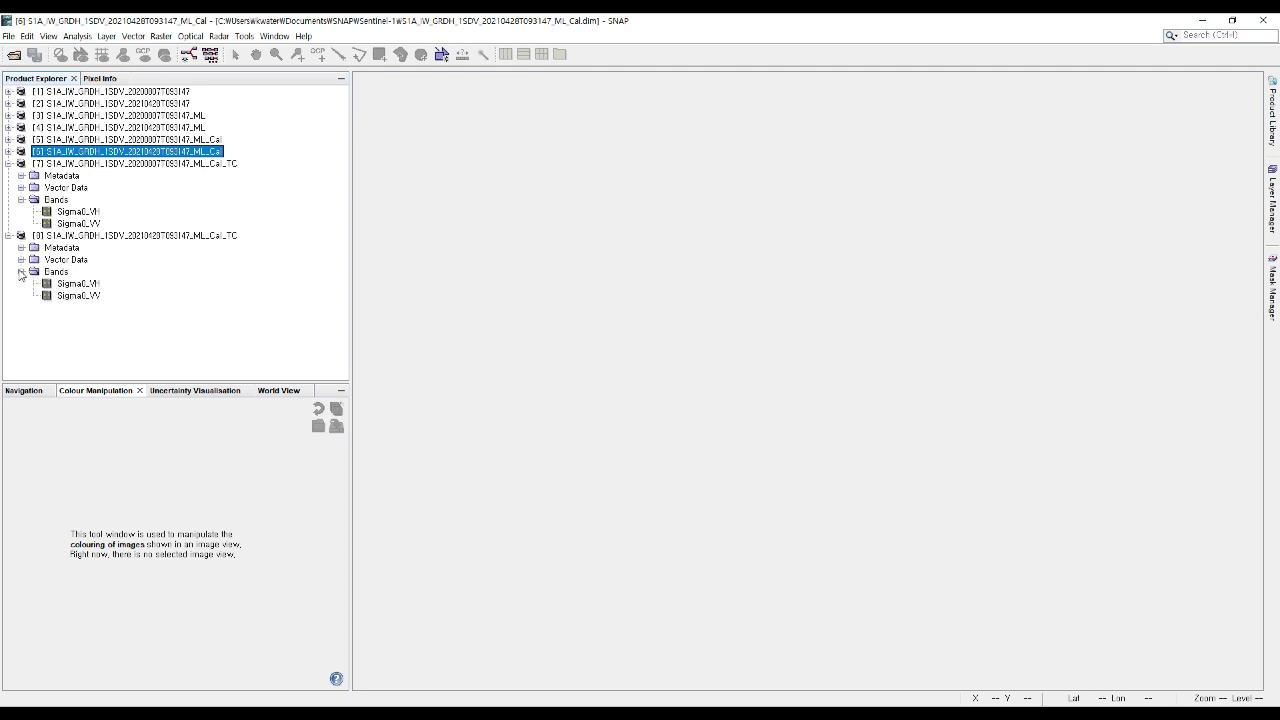
{"action": "left_click", "coordinate": [97, 226]}
{"action": "right_click", "coordinate": [97, 226]}
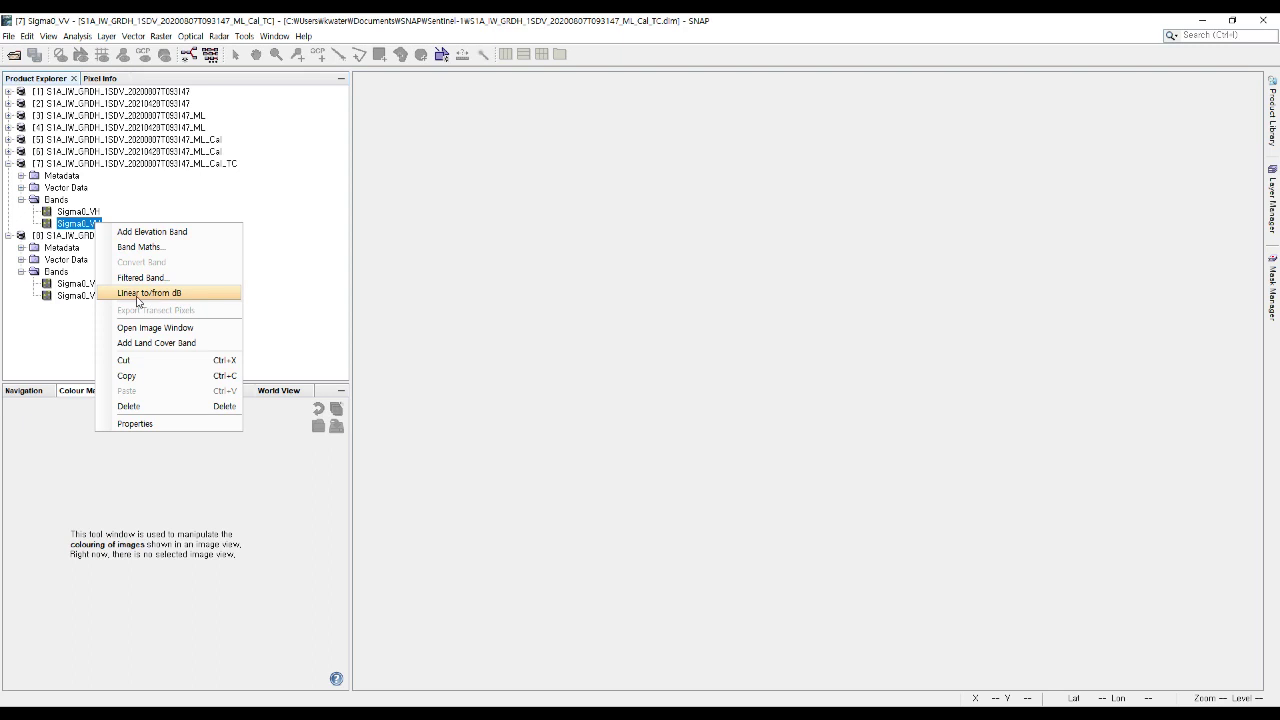
{"action": "left_click", "coordinate": [138, 298]}
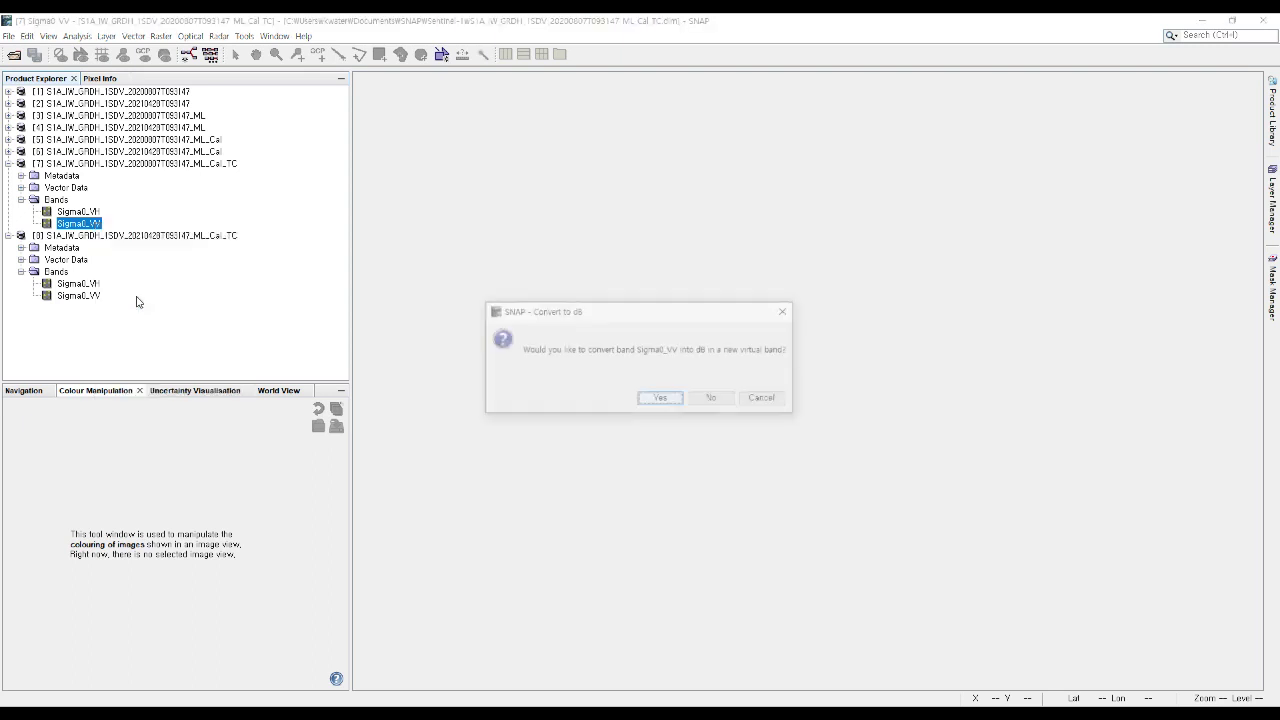
{"action": "left_click", "coordinate": [665, 399]}
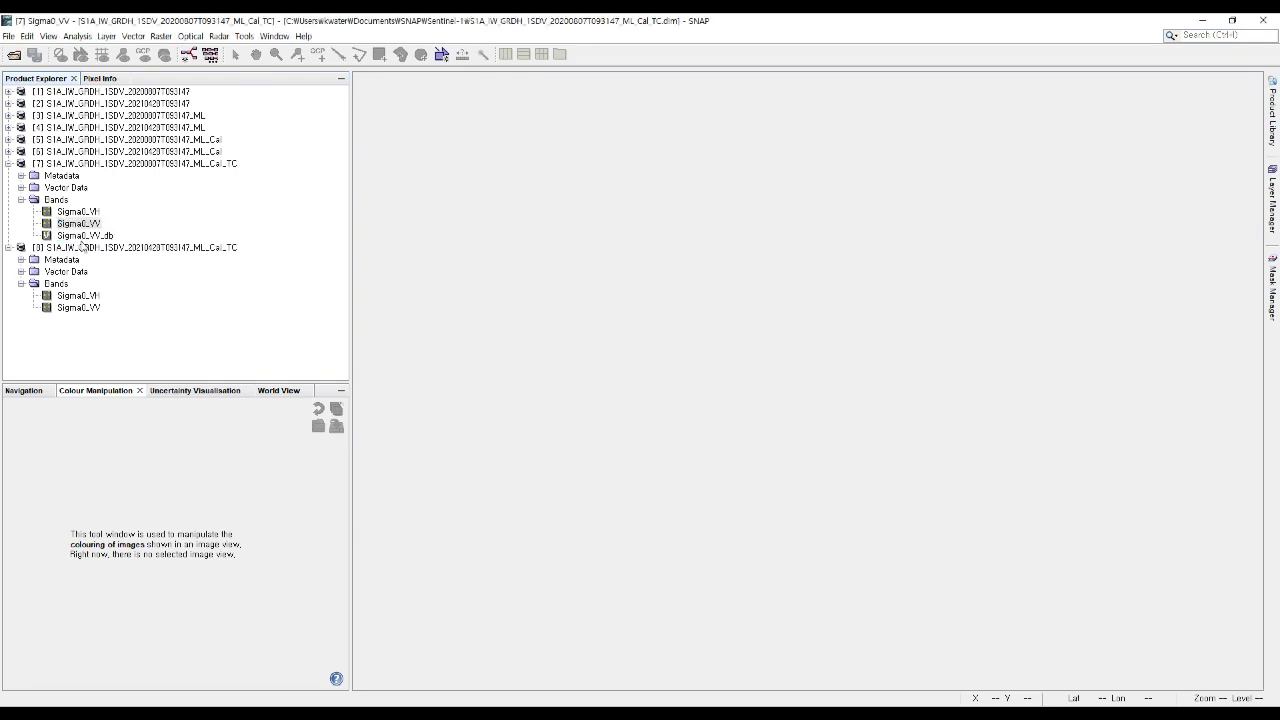
Convert the Sigma0_VV band of S1A_IW_GRDH_1SDV_20210428T093147_ML_Cal_TC to dB as a new virtual band
{"action": "right_click", "coordinate": [70, 310]}
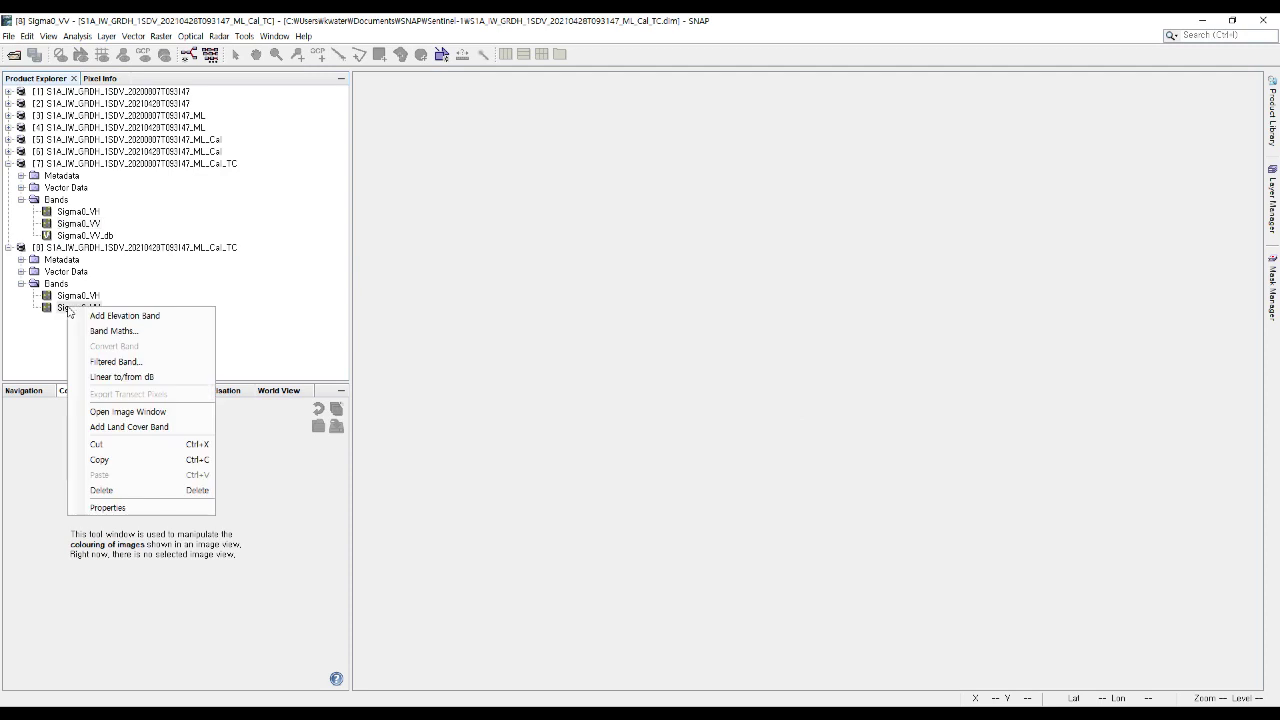
{"action": "left_click", "coordinate": [128, 377]}
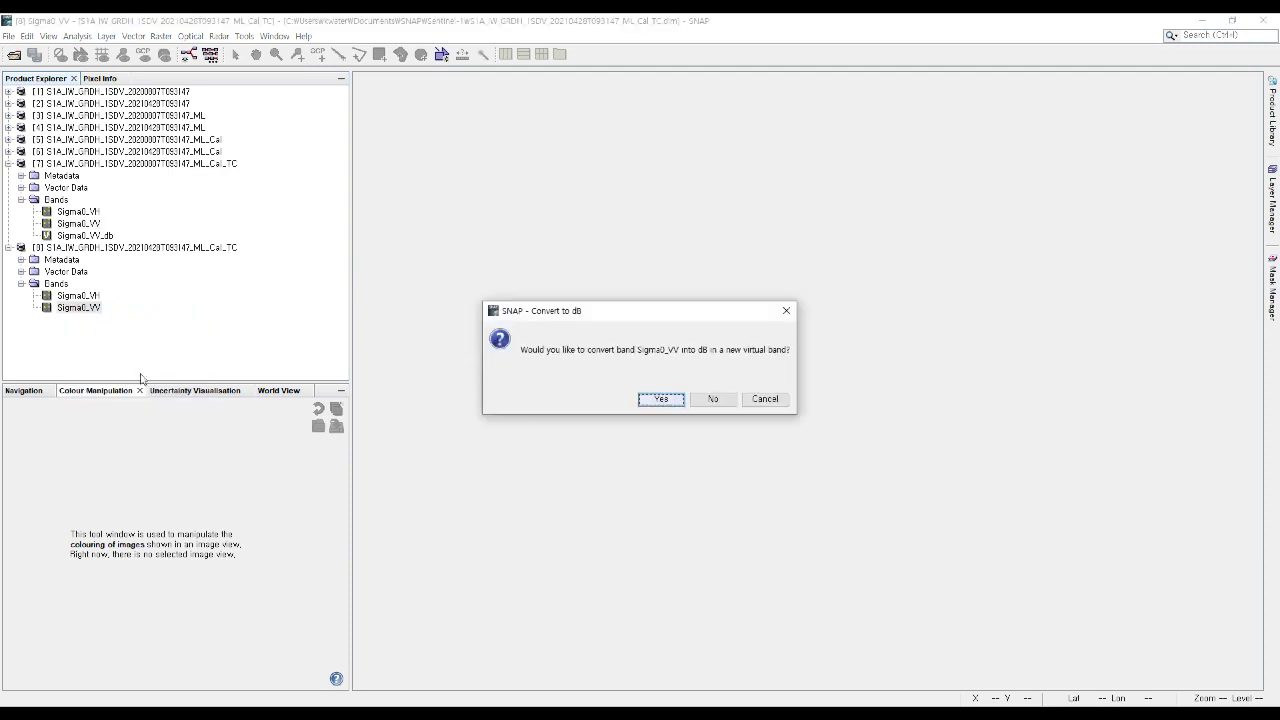
{"action": "left_click", "coordinate": [650, 402]}
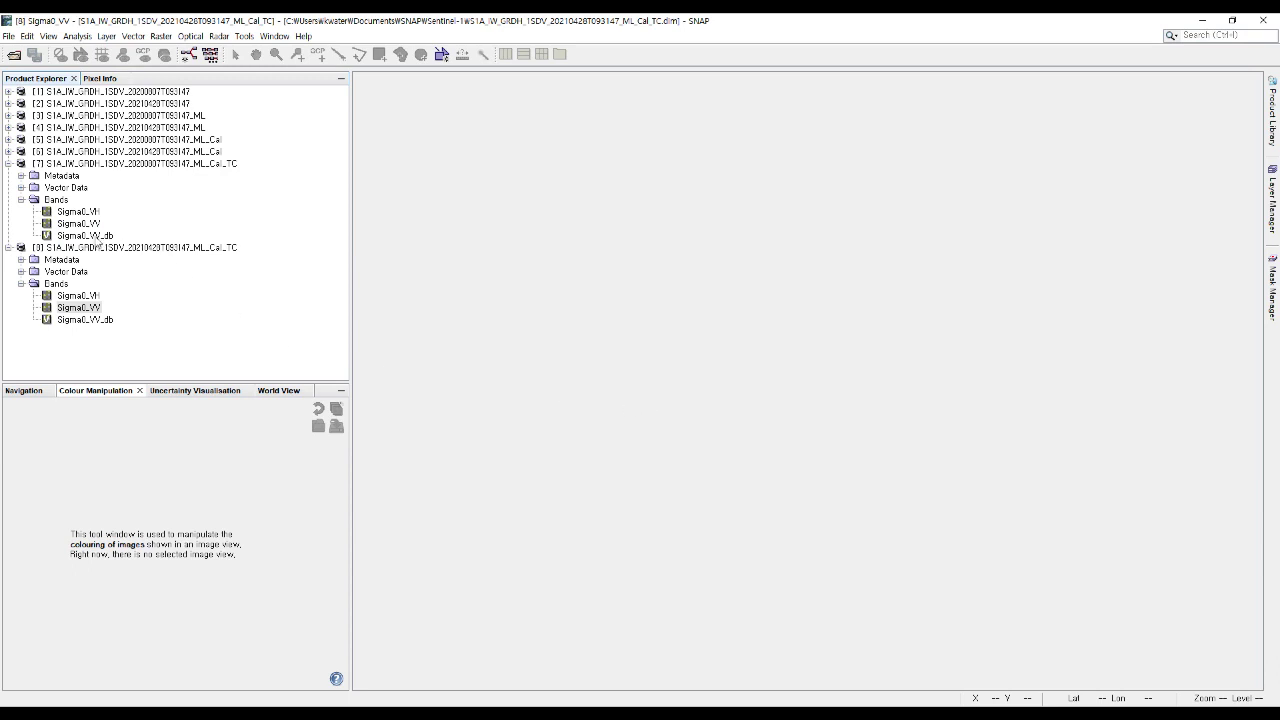
Convert the virtual Sigma0_VV_db bands of both ML_Cal_TC products into real bands
{"action": "left_click", "coordinate": [90, 236]}
{"action": "right_click", "coordinate": [93, 238]}
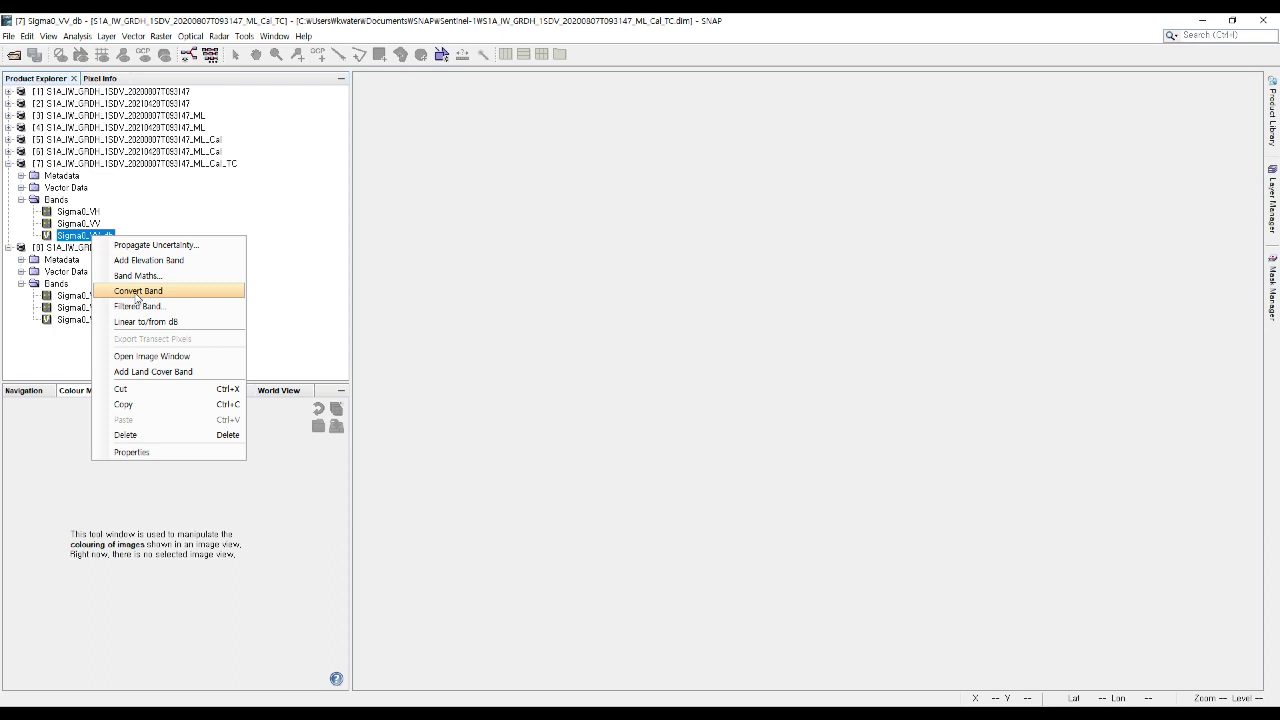
{"action": "left_click", "coordinate": [118, 291]}
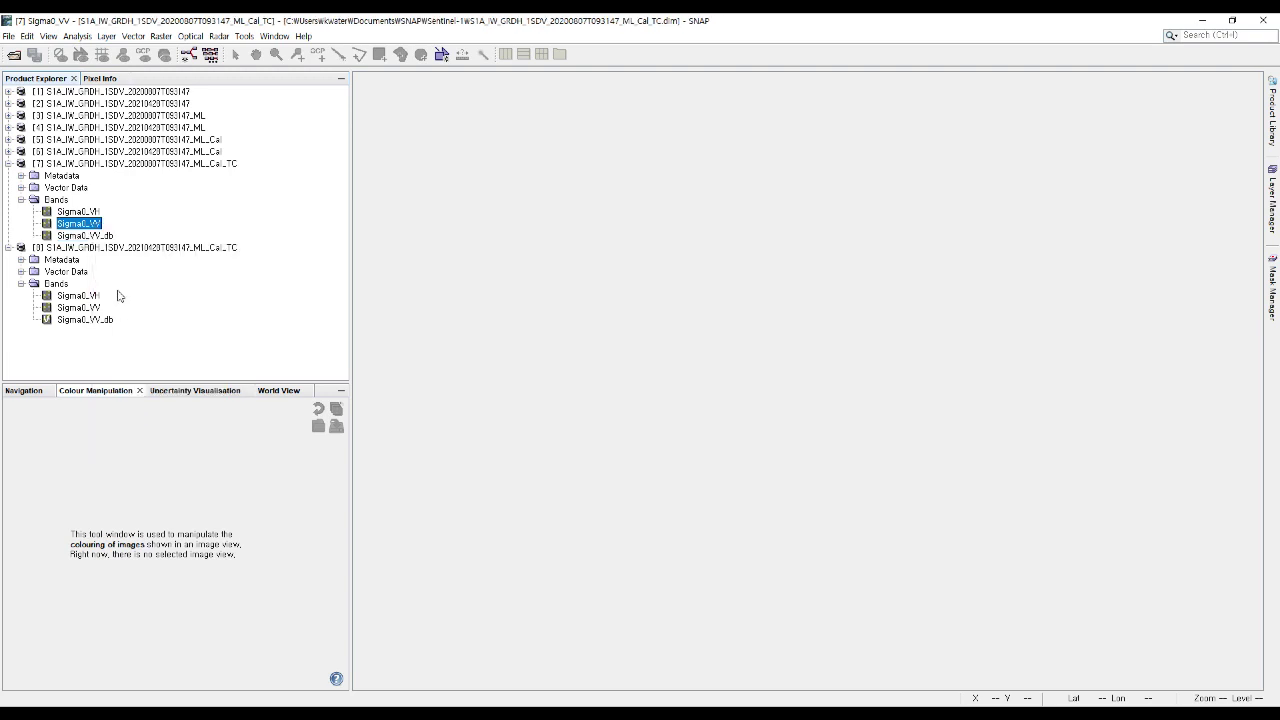
{"action": "left_click", "coordinate": [76, 238]}
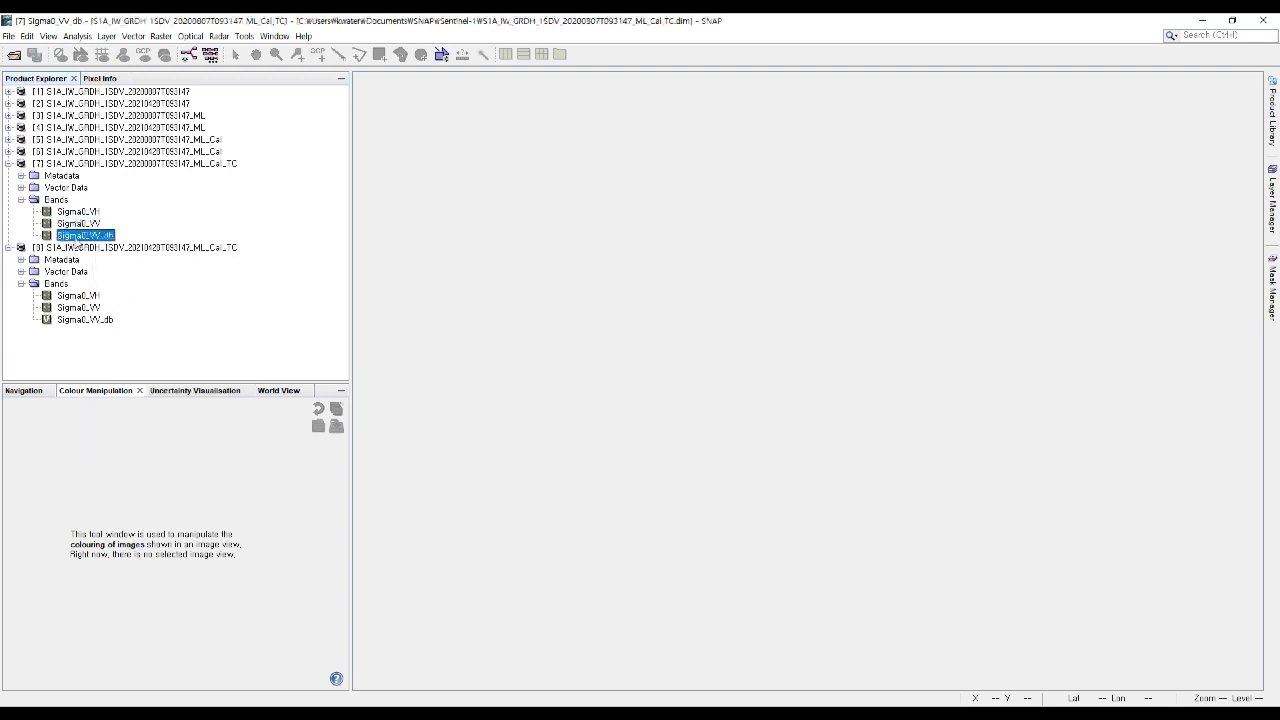
{"action": "right_click", "coordinate": [82, 320]}
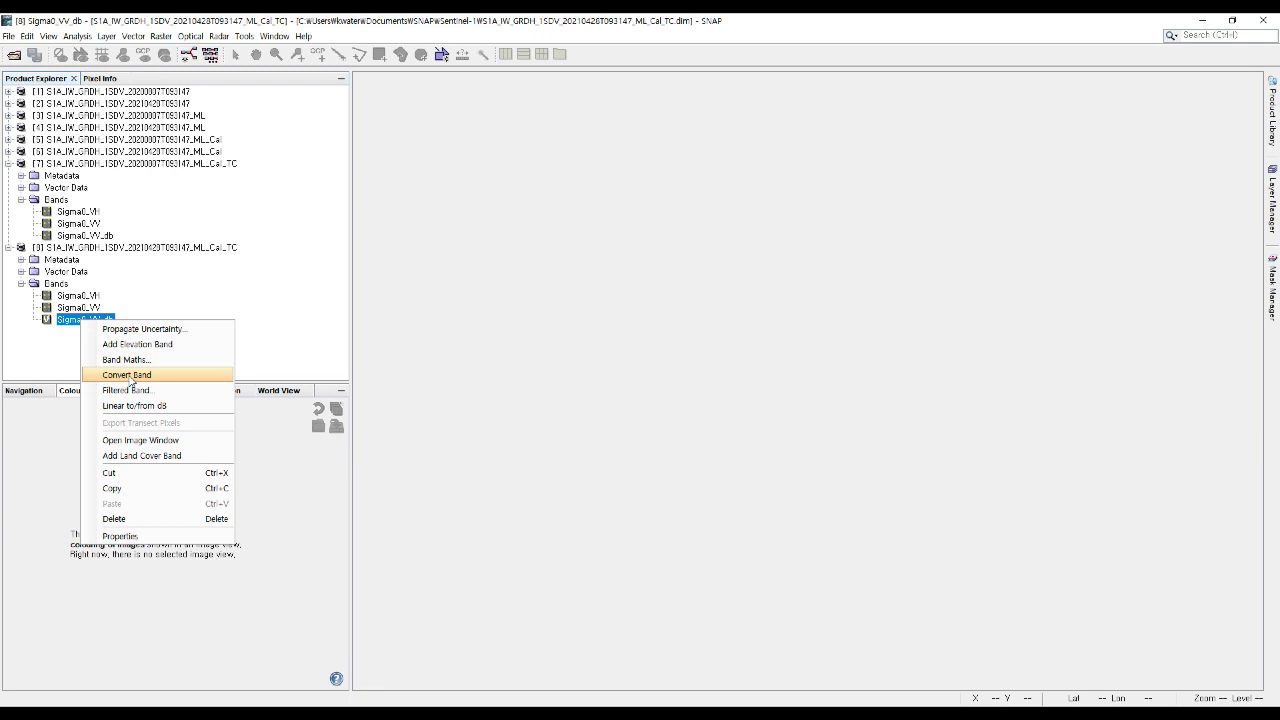
{"action": "left_click", "coordinate": [128, 375]}
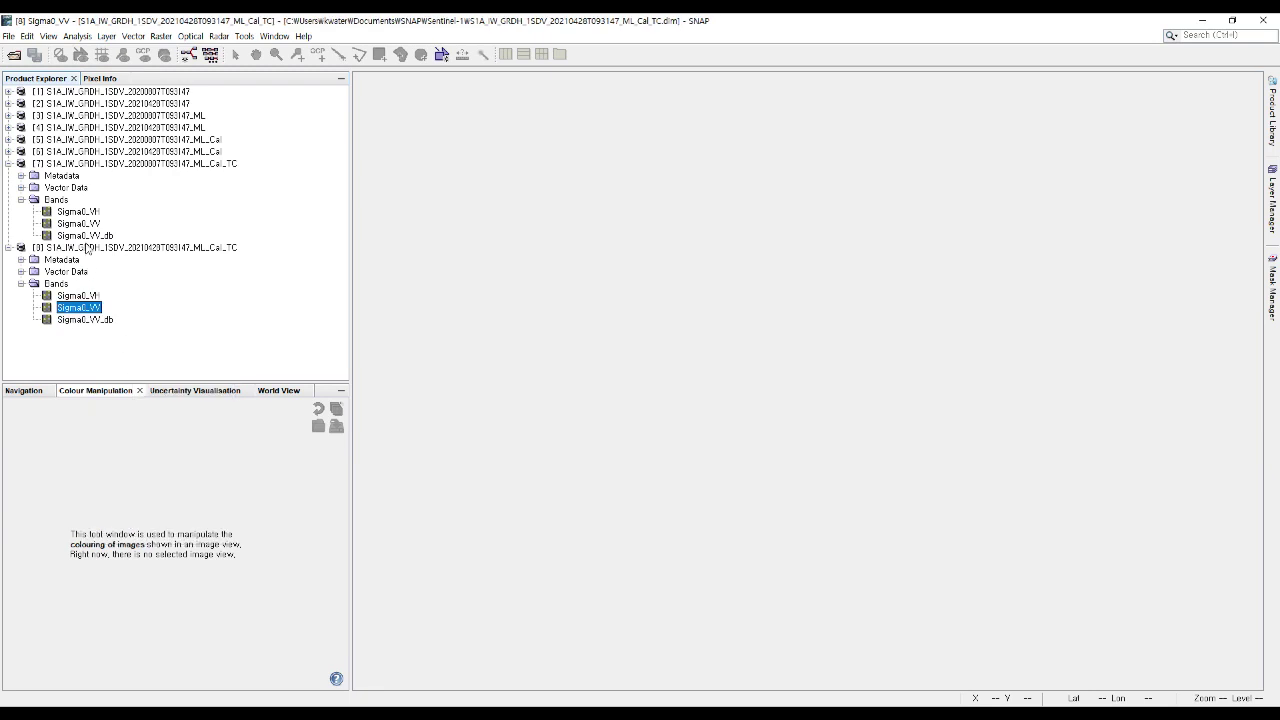
Save both ML_Cal_TC products with their converted Sigma0_VV_db bands
{"action": "left_click", "coordinate": [89, 238]}
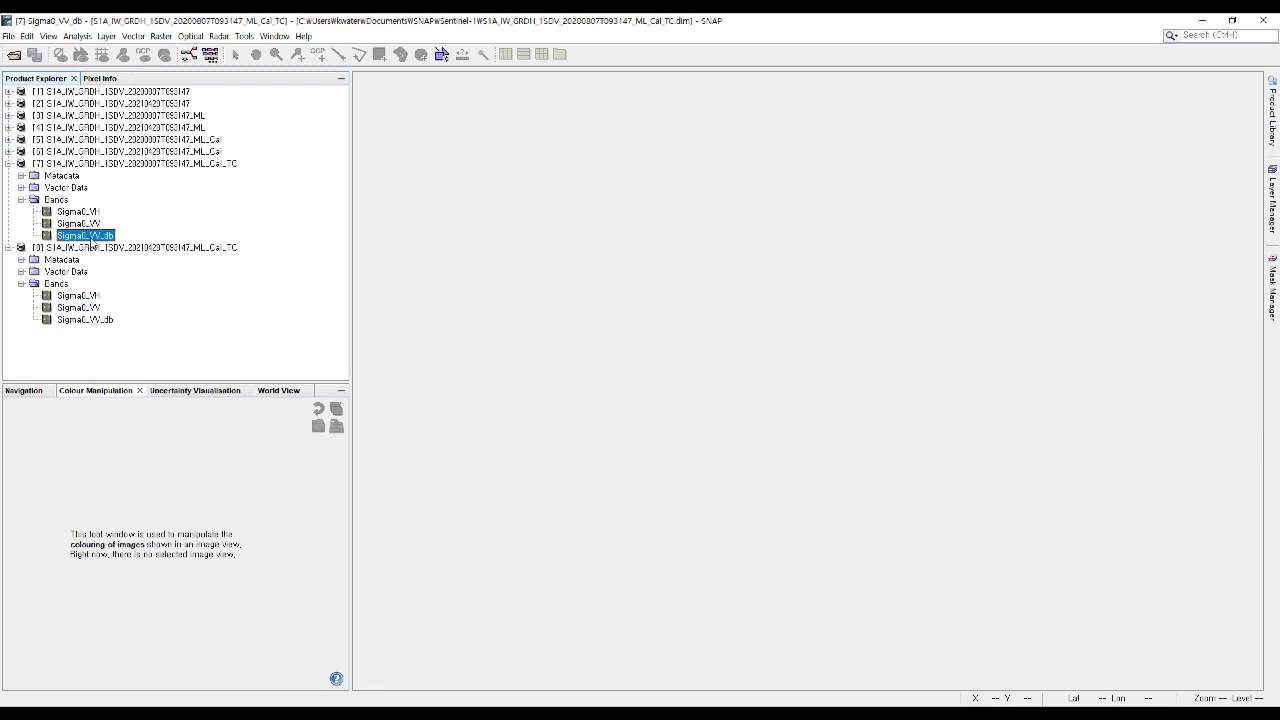
{"action": "left_click", "coordinate": [9, 37]}
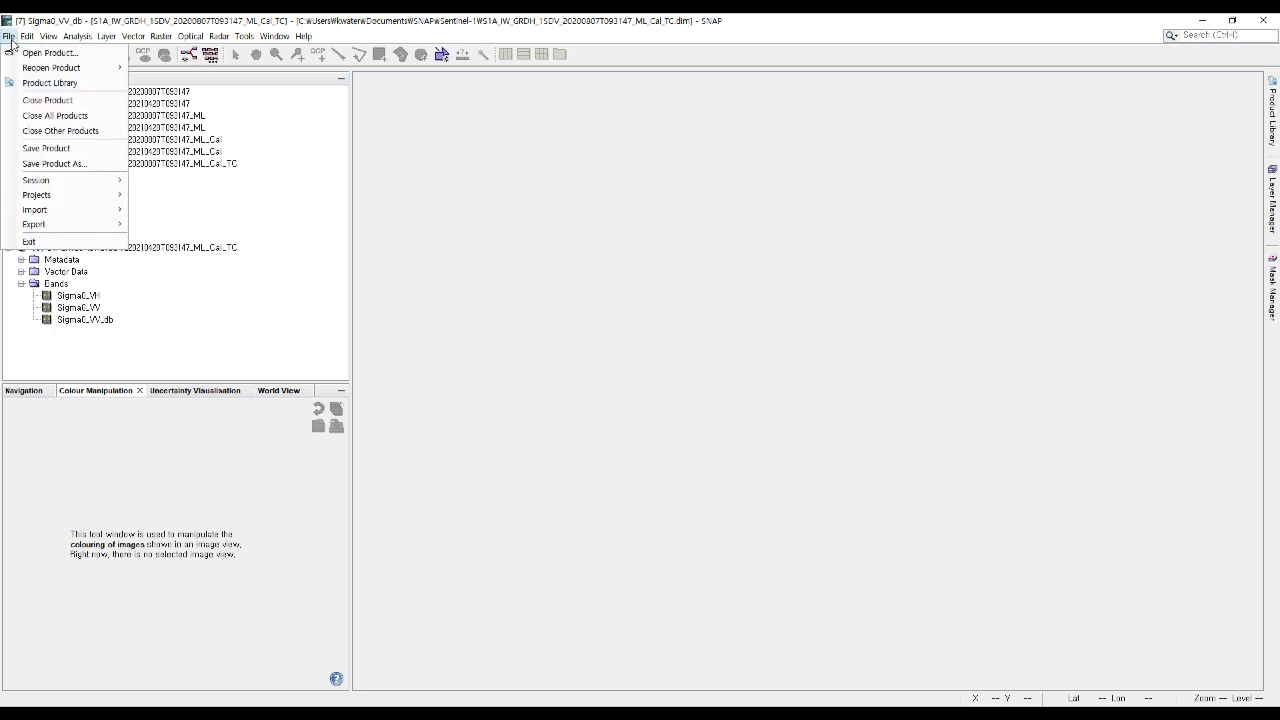
{"action": "left_click", "coordinate": [48, 148]}
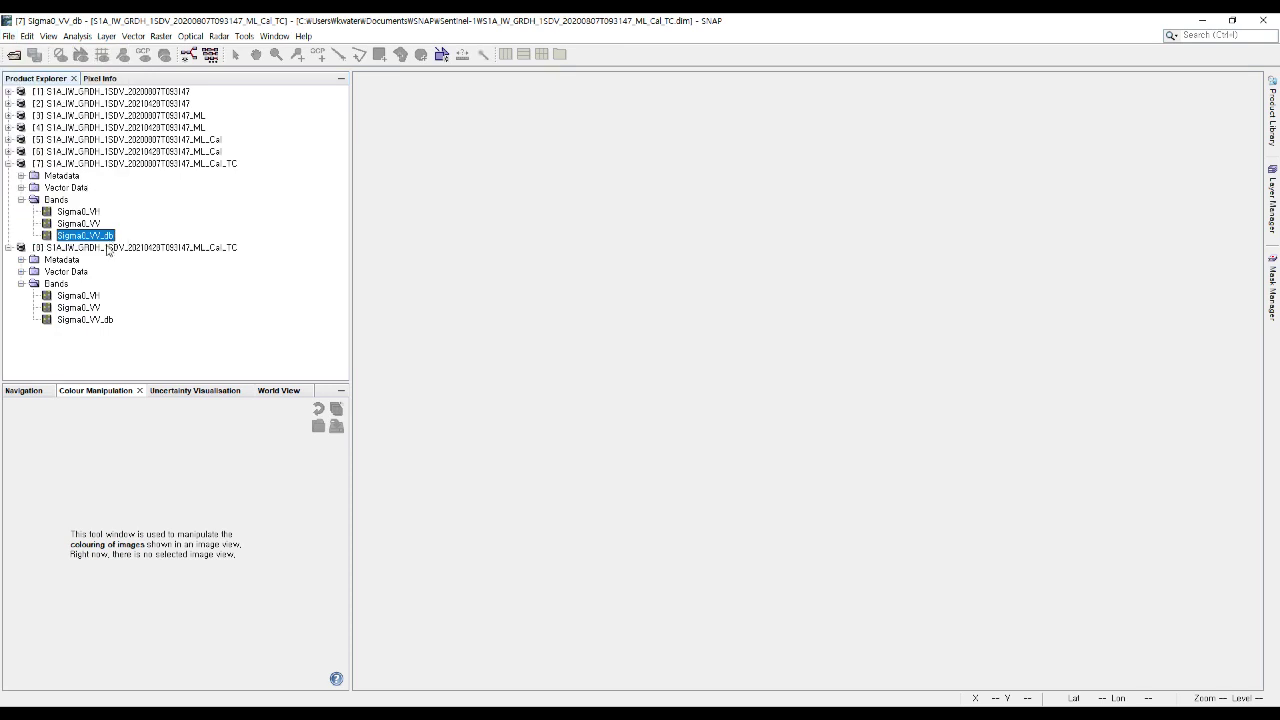
{"action": "left_click", "coordinate": [86, 320]}
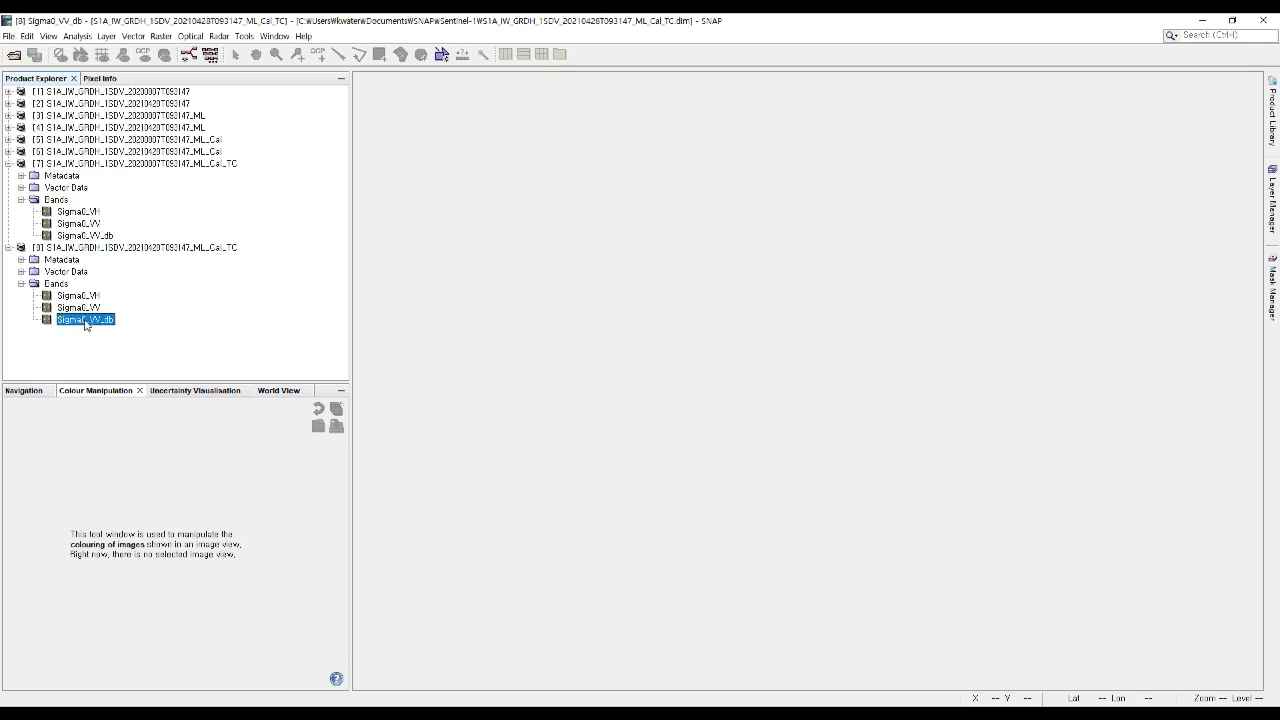
{"action": "left_click", "coordinate": [8, 37]}
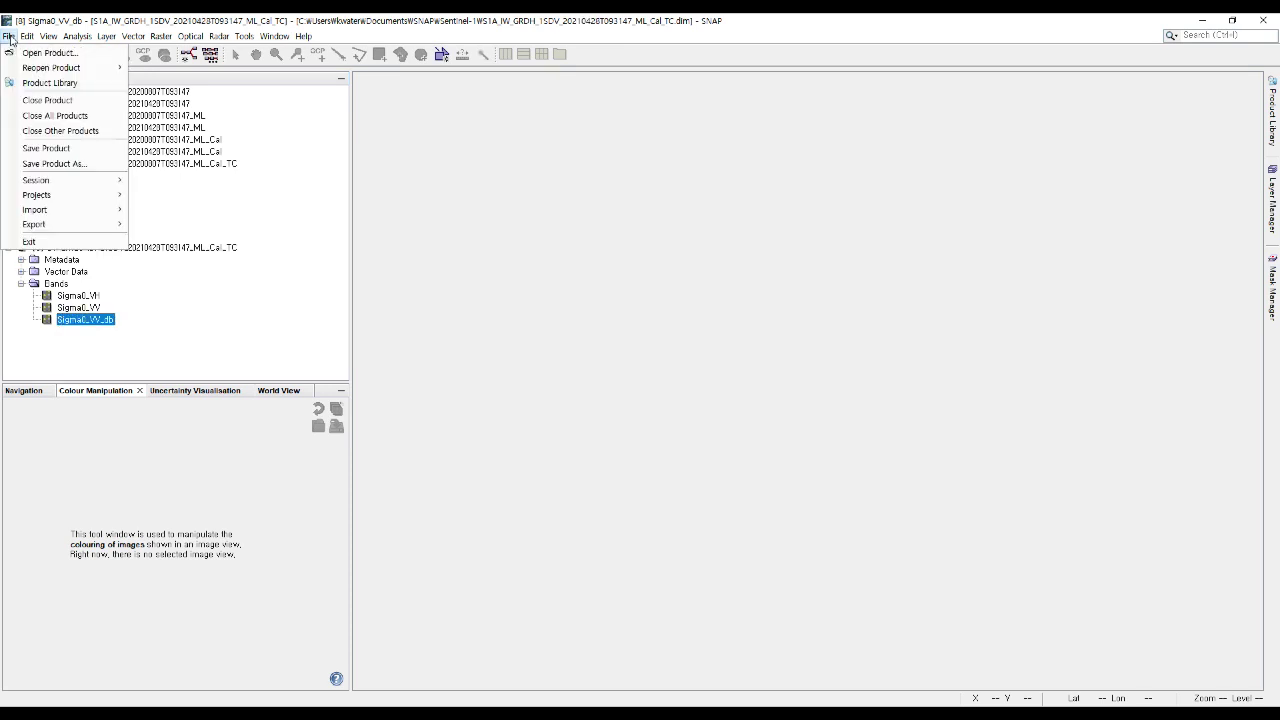
{"action": "left_click", "coordinate": [48, 148]}
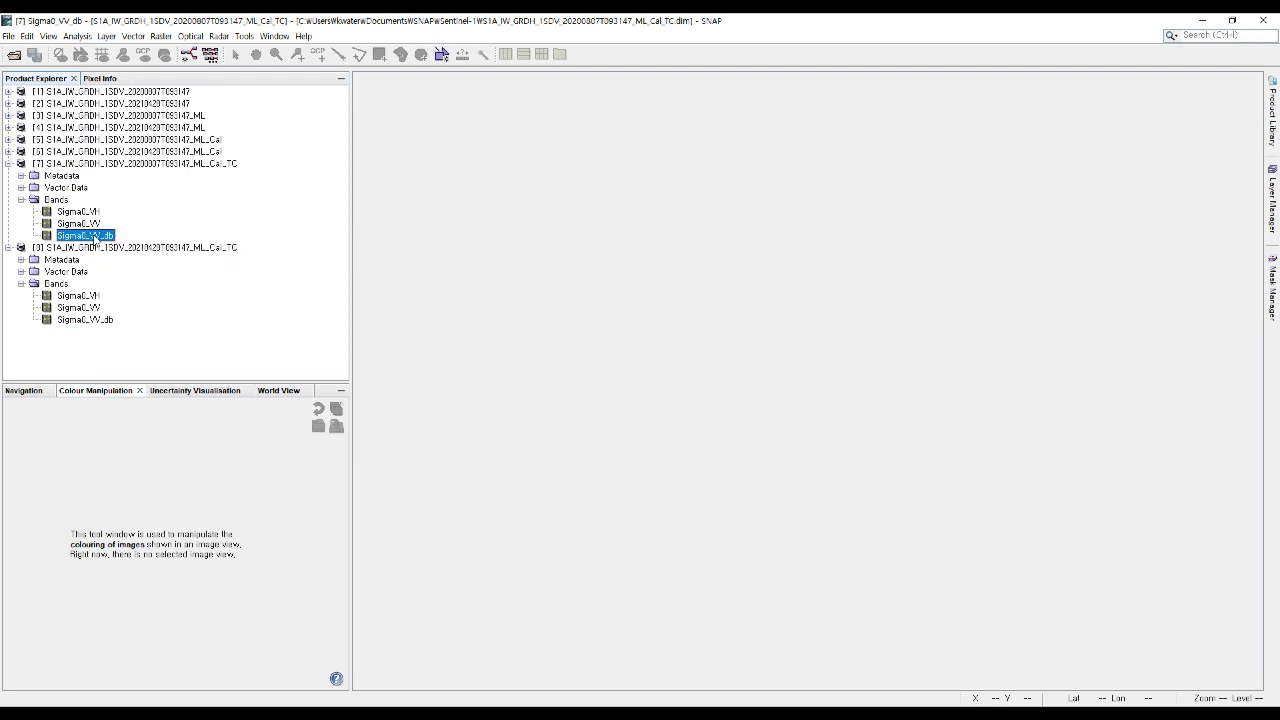
Display the Sigma0_VV_db bands of both ML_Cal_TC products and arrange the two image views side by side
{"action": "double_click", "coordinate": [94, 238]}
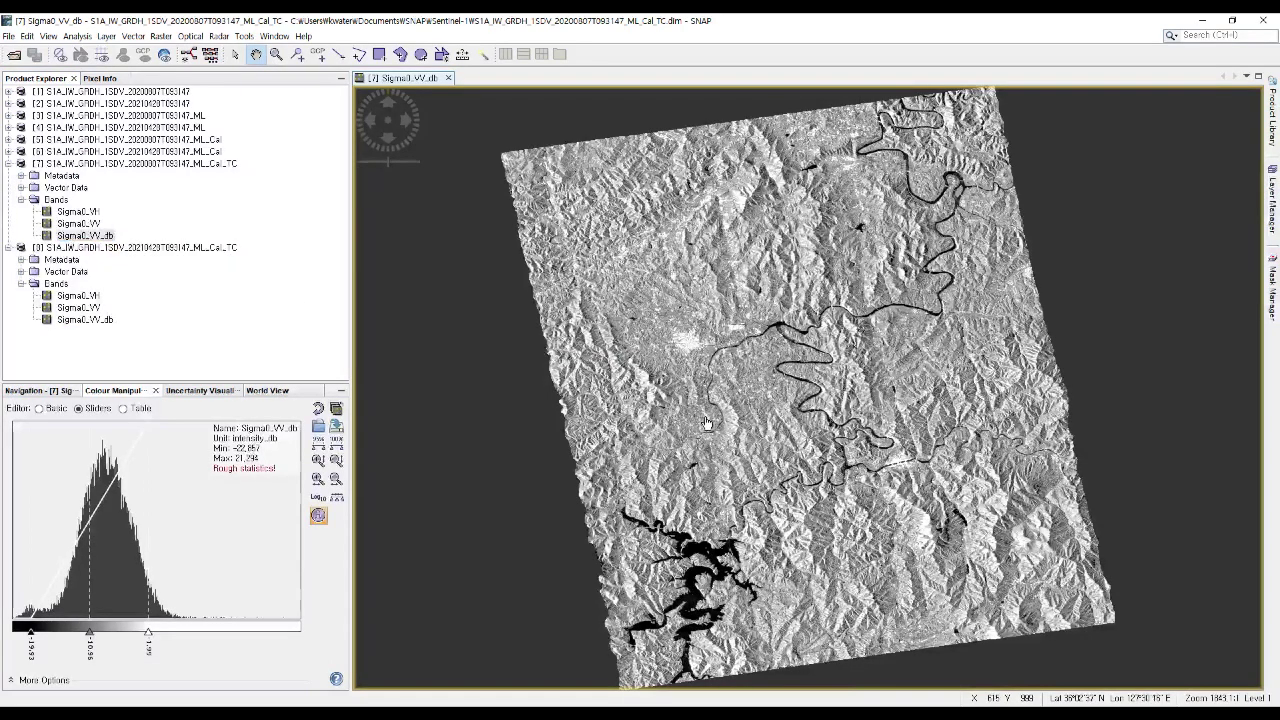
{"action": "left_click_drag", "start_coordinate": [866, 494], "coordinate": [768, 485]}
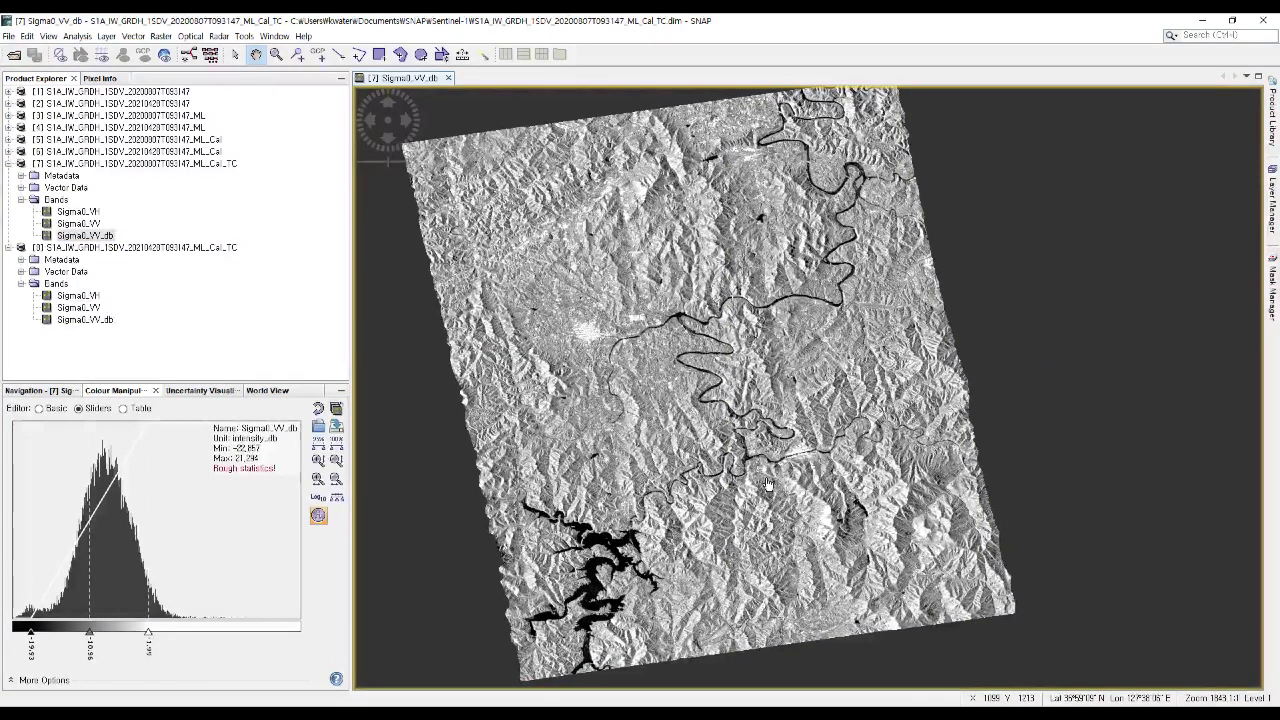
{"action": "double_click", "coordinate": [90, 320]}
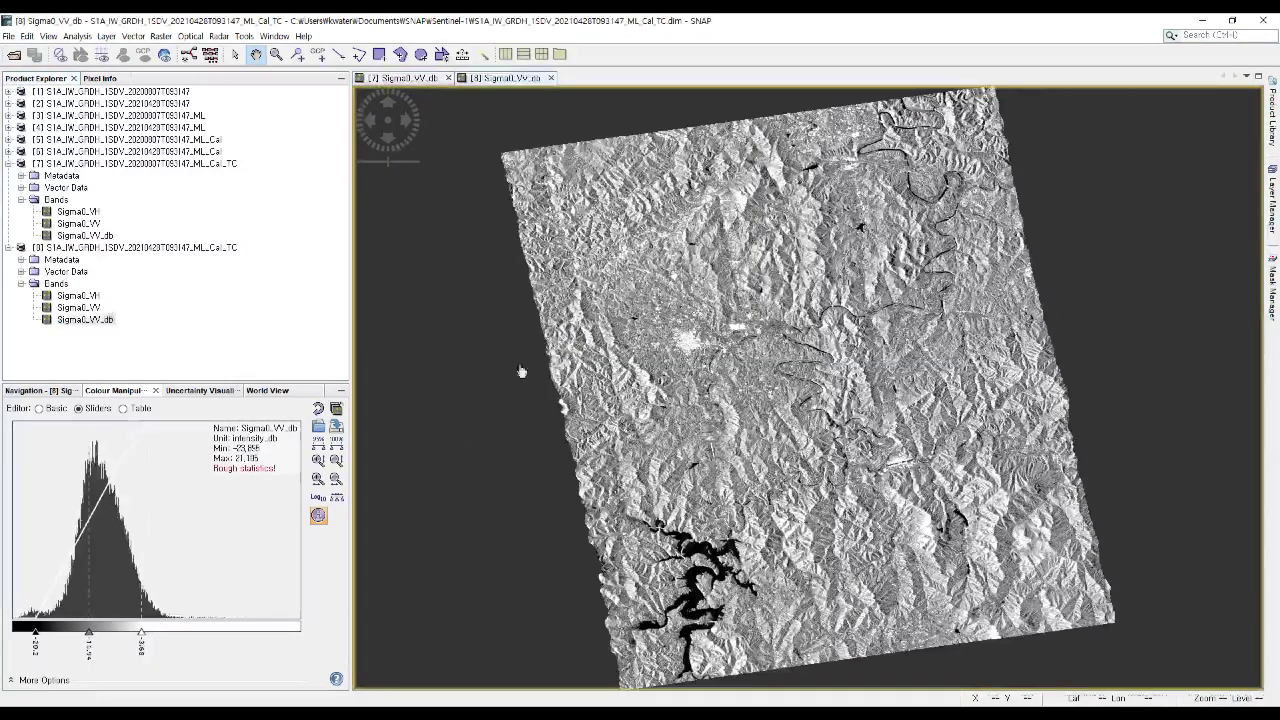
{"action": "left_click_drag", "start_coordinate": [805, 433], "coordinate": [763, 430]}
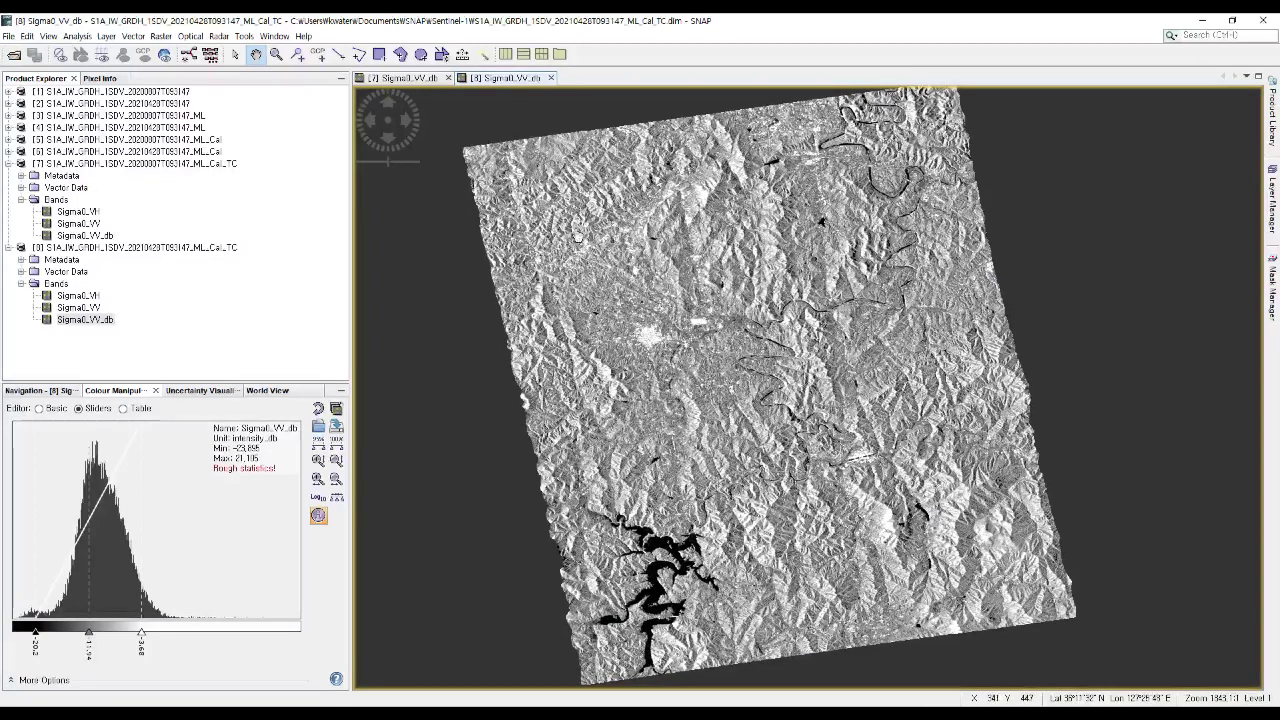
{"action": "left_click", "coordinate": [505, 57]}
Compare the river channels and reservoir in the two terrain-corrected Sigma0_VV_db images at closer range
{"action": "scroll", "coordinate": [689, 328], "scroll_direction": "up", "scroll_amount": 5}
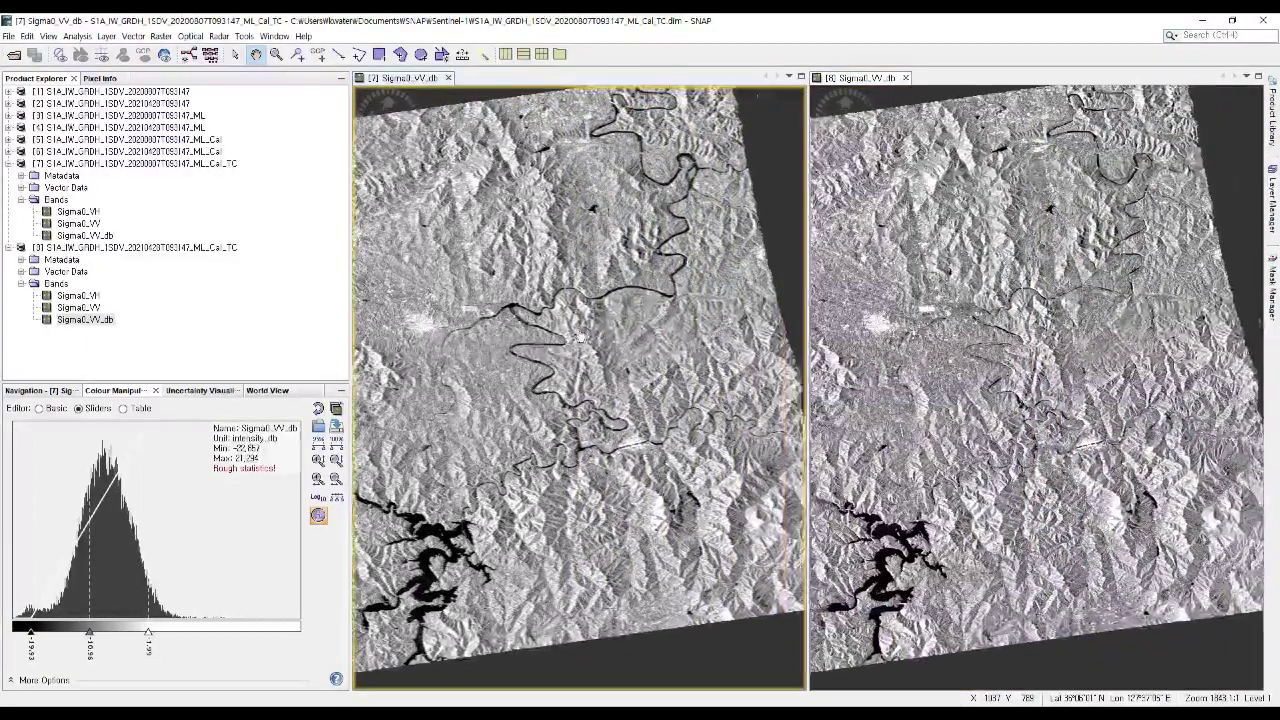
{"action": "left_click_drag", "start_coordinate": [578, 338], "coordinate": [633, 357]}
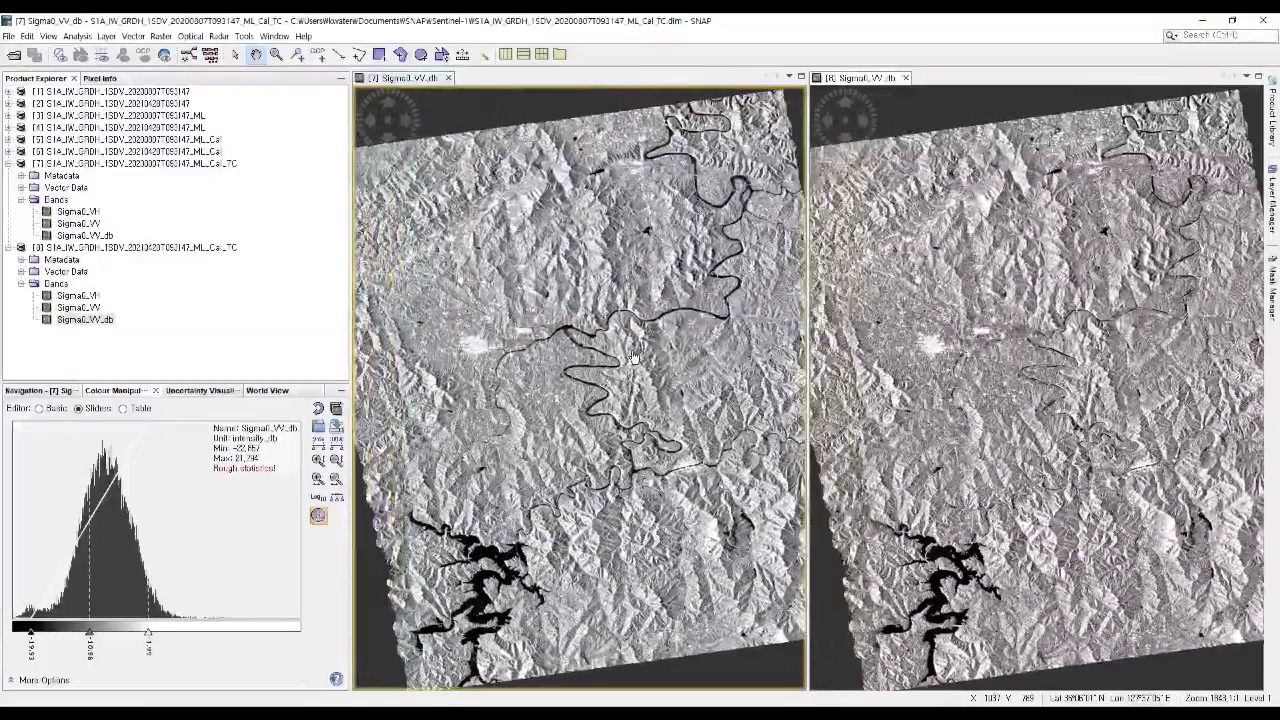
{"action": "scroll", "coordinate": [686, 210], "scroll_direction": "up", "scroll_amount": 4}
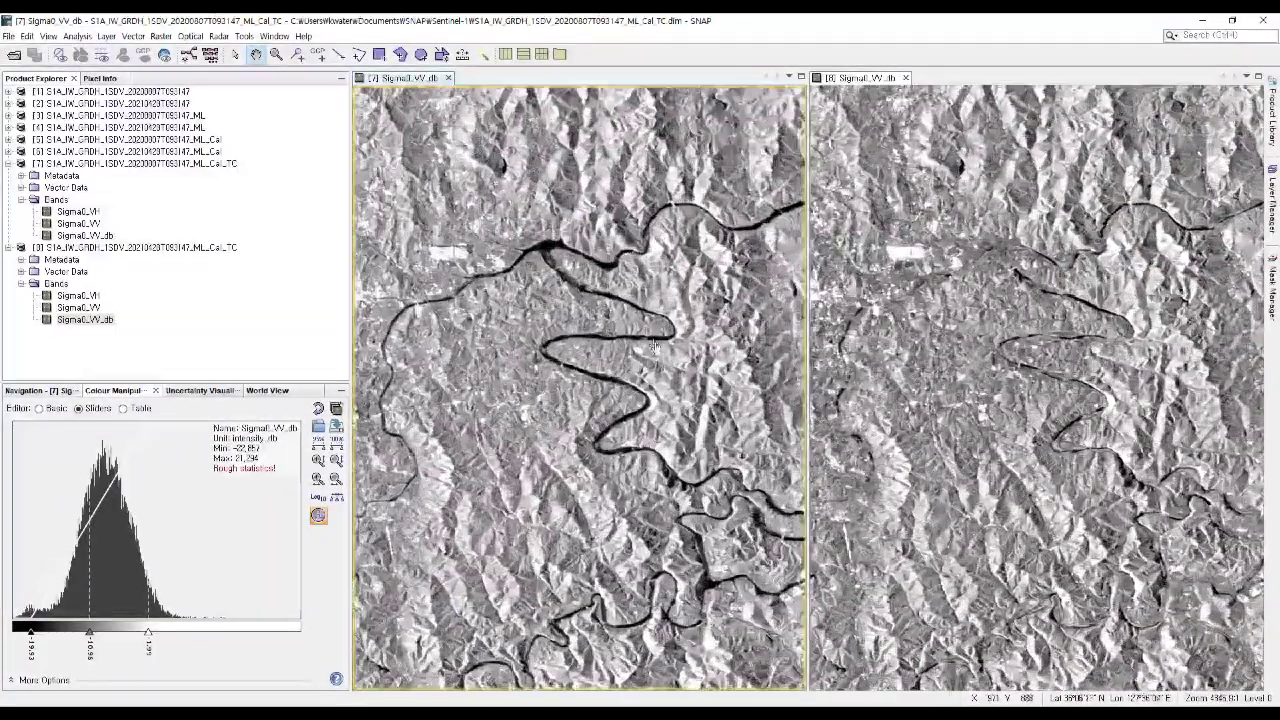
{"action": "left_click_drag", "start_coordinate": [655, 345], "coordinate": [603, 369]}
{"action": "scroll", "coordinate": [603, 369], "scroll_direction": "down", "scroll_amount": 3}
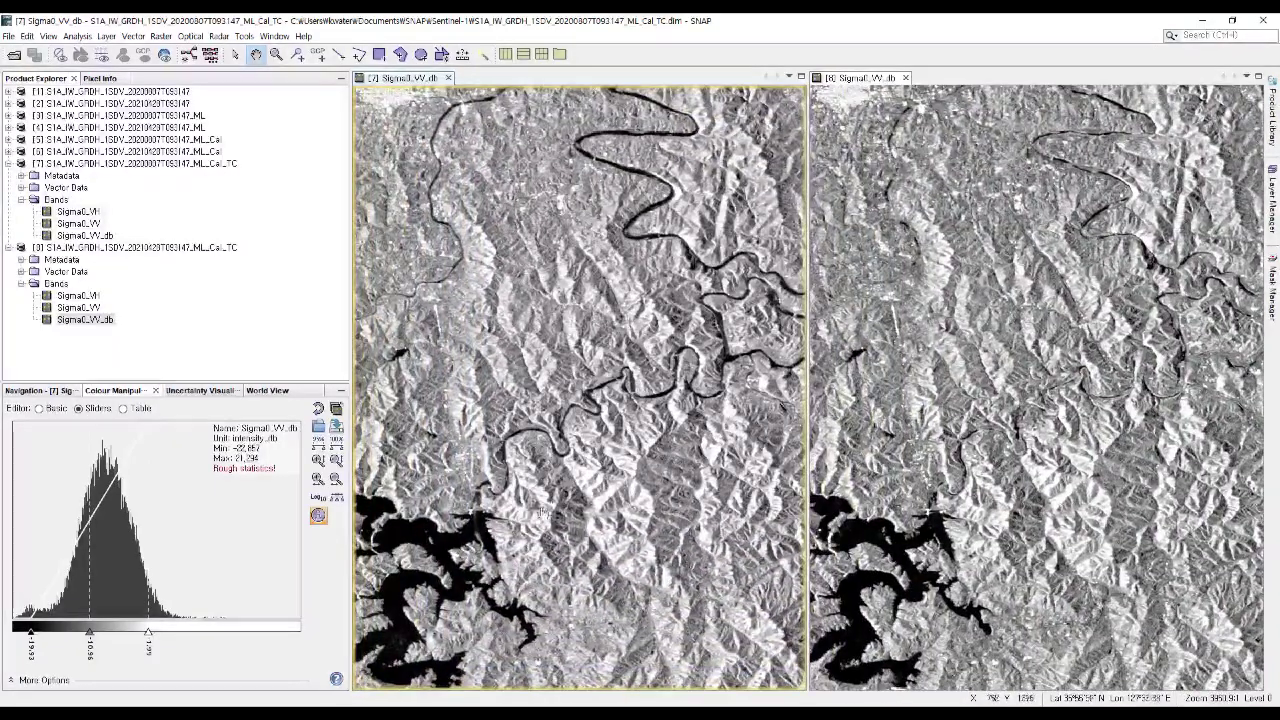
{"action": "left_click_drag", "start_coordinate": [541, 511], "coordinate": [461, 551]}
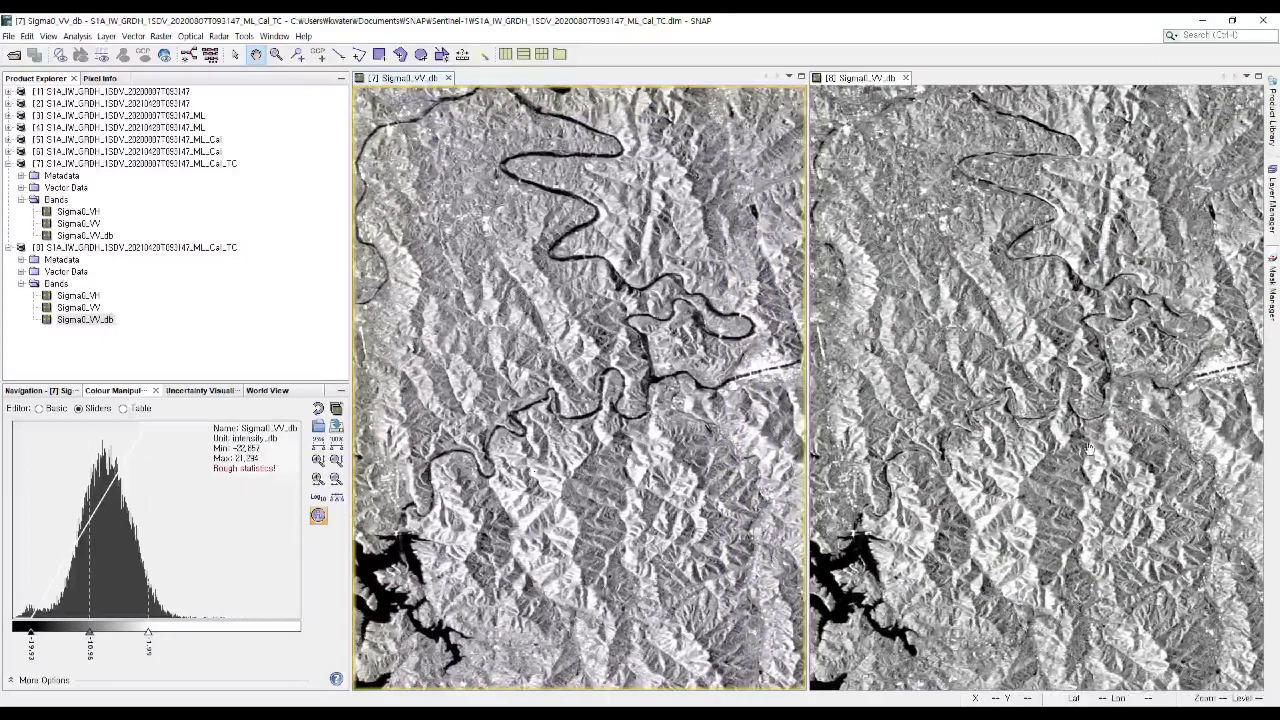
{"action": "scroll", "coordinate": [680, 333], "scroll_direction": "up", "scroll_amount": 2}
{"action": "scroll", "coordinate": [646, 307], "scroll_direction": "down", "scroll_amount": 2}
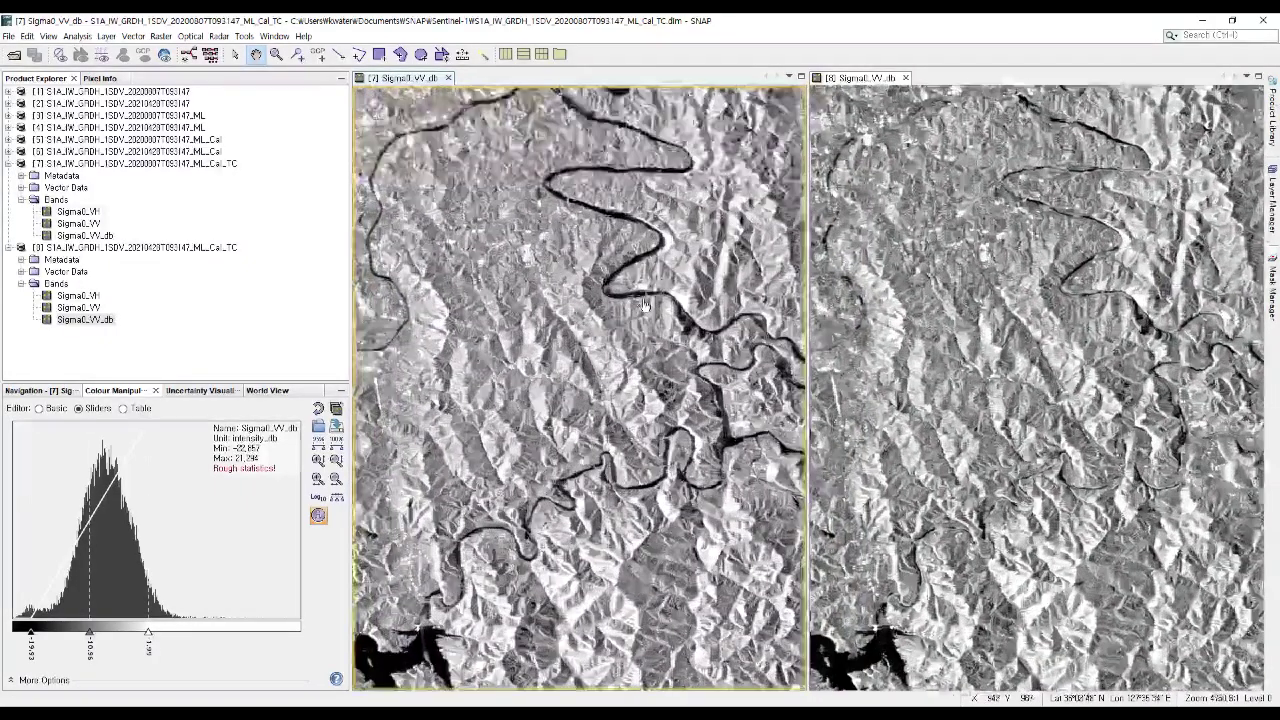
Darken both Sigma0_VV_db images by raising their white-point sliders to about 3.35 for the 20200807 product and about 0.63 for 20210428
{"action": "scroll", "coordinate": [646, 307], "scroll_direction": "down", "scroll_amount": 1}
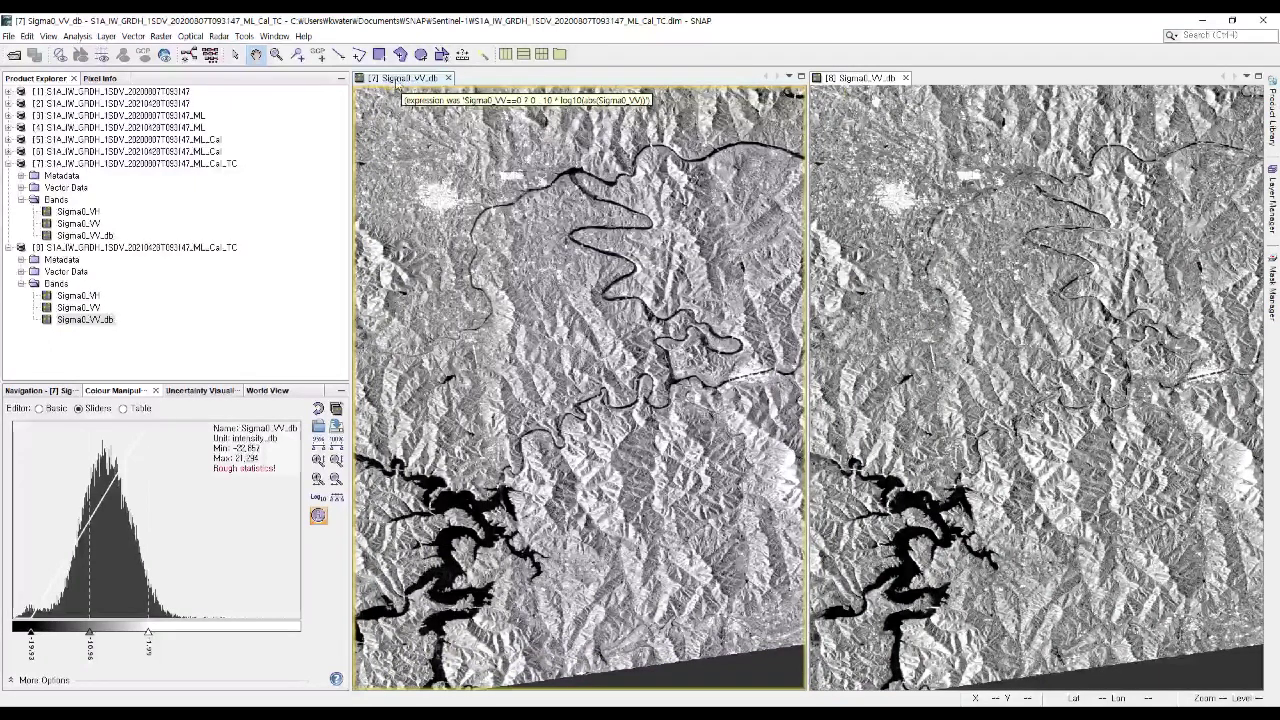
{"action": "left_click_drag", "start_coordinate": [155, 640], "coordinate": [184, 641]}
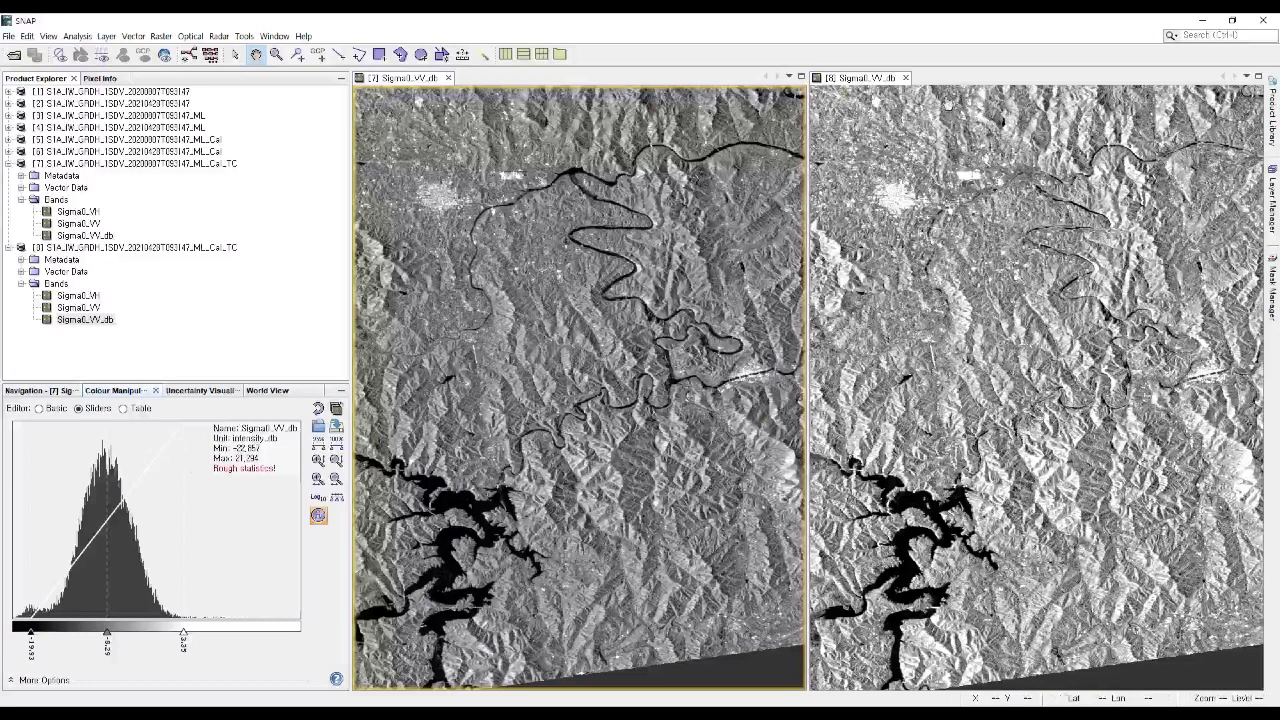
{"action": "left_click", "coordinate": [840, 115]}
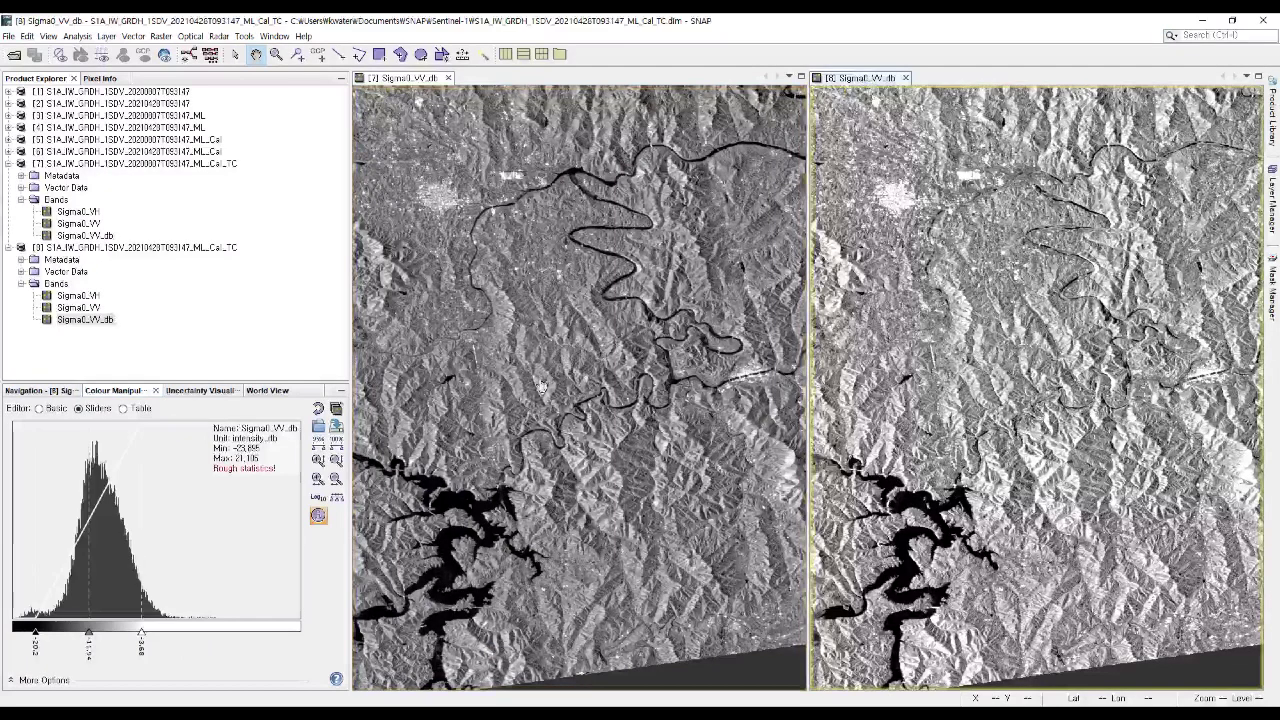
{"action": "left_click_drag", "start_coordinate": [141, 636], "coordinate": [169, 636]}
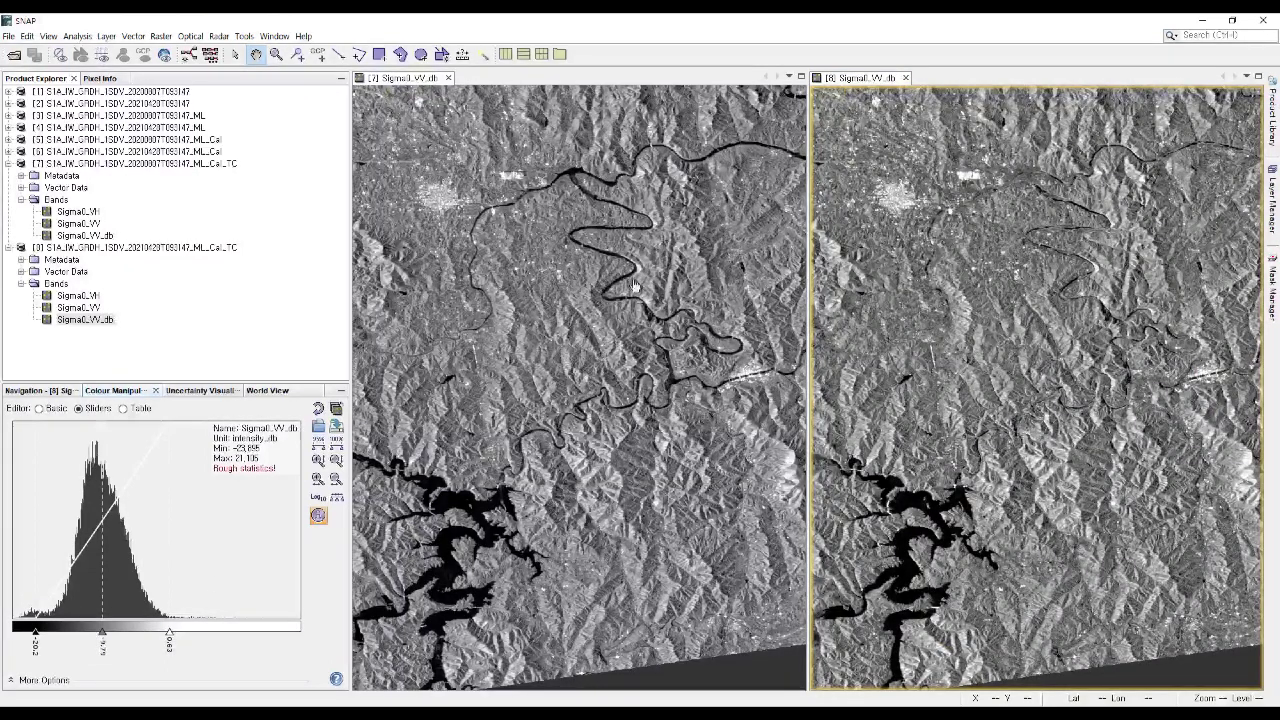
Compare the river courses and reservoir across the wider scene in the two contrast-adjusted Sigma0_VV_db images
{"action": "left_click_drag", "start_coordinate": [628, 279], "coordinate": [670, 318]}
{"action": "scroll", "coordinate": [667, 343], "scroll_direction": "up", "scroll_amount": 2}
{"action": "scroll", "coordinate": [667, 343], "scroll_direction": "down", "scroll_amount": 2}
{"action": "left_click_drag", "start_coordinate": [700, 350], "coordinate": [640, 405]}
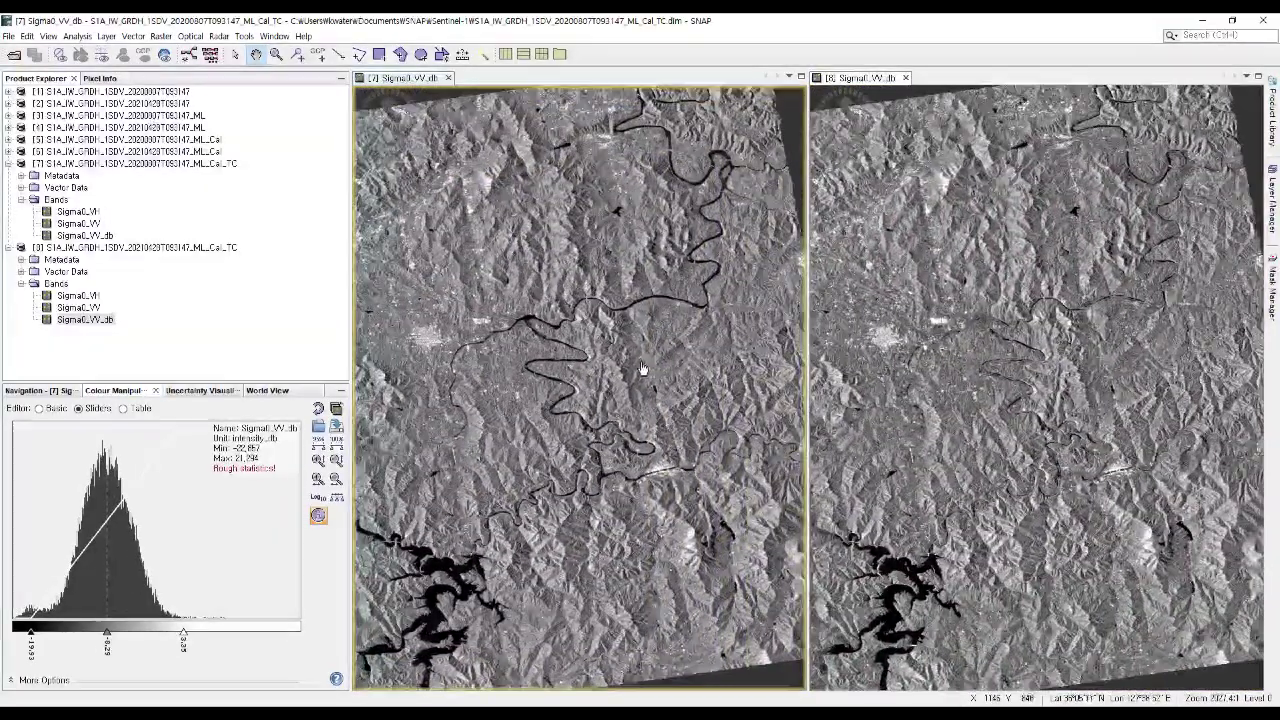
{"action": "scroll", "coordinate": [642, 370], "scroll_direction": "up", "scroll_amount": 2}
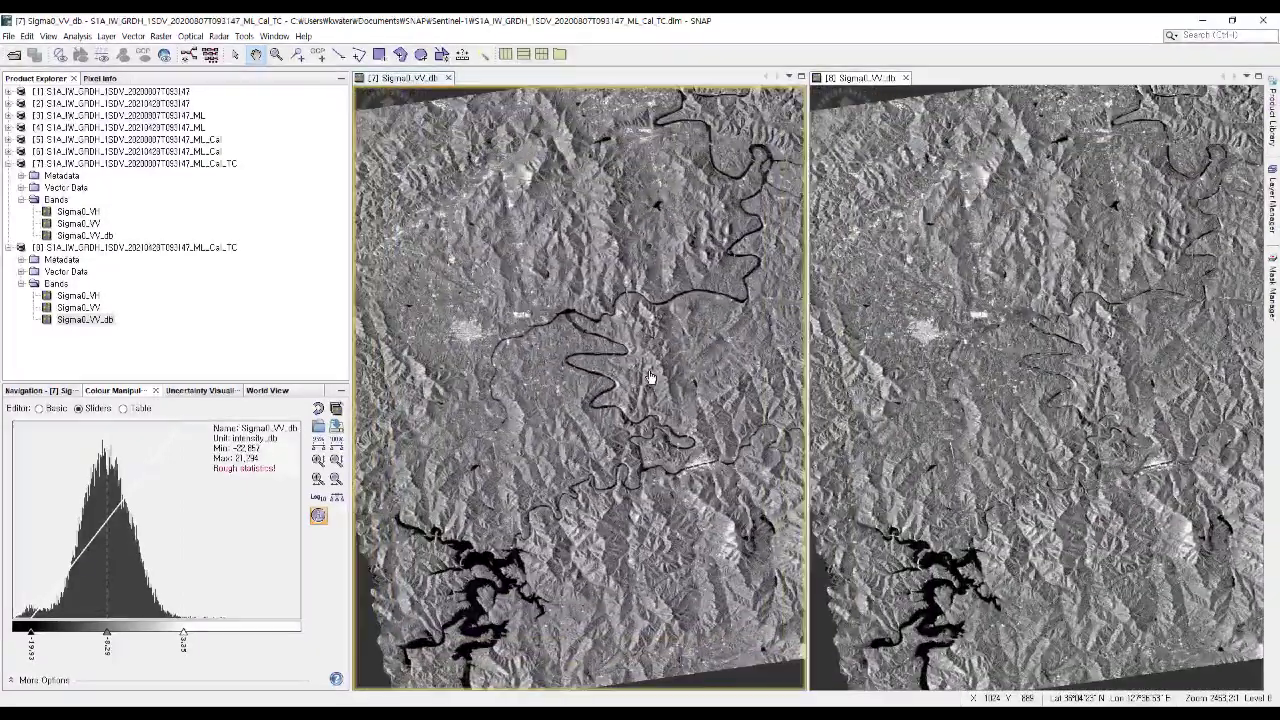
{"action": "scroll", "coordinate": [650, 377], "scroll_direction": "down", "scroll_amount": 1}
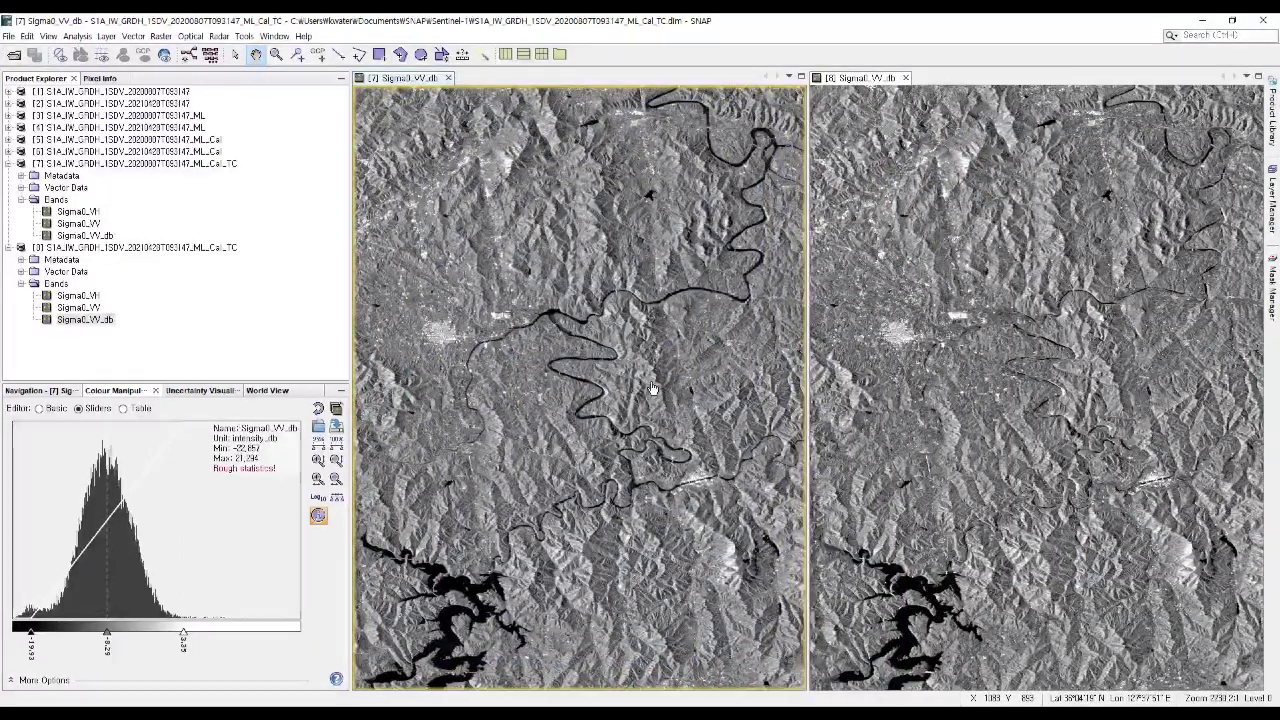